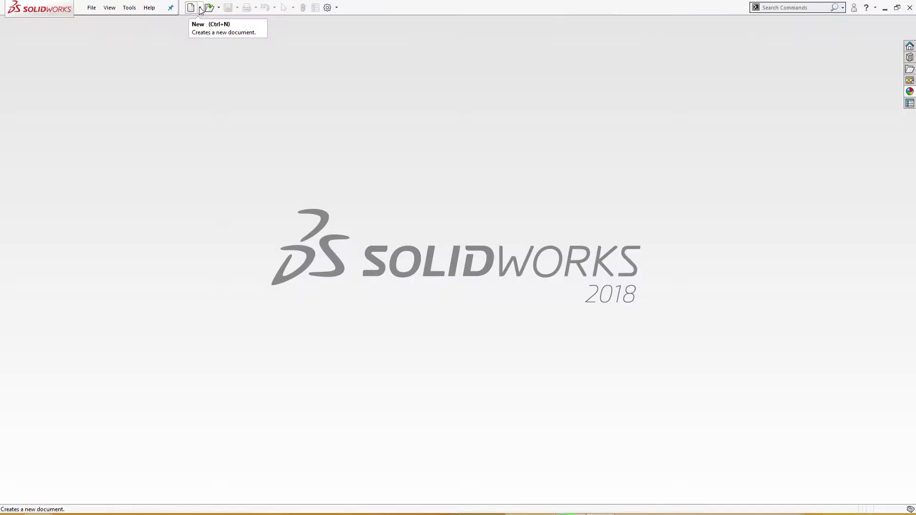
# Create a new assembly document and dismiss the component insertion without placing any part
pyautogui.click(191, 7)
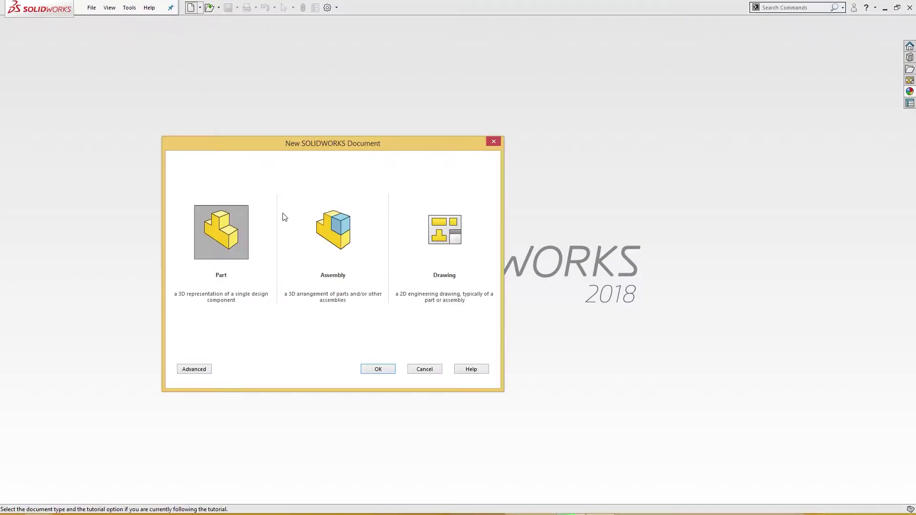
pyautogui.click(322, 229)
pyautogui.click(378, 370)
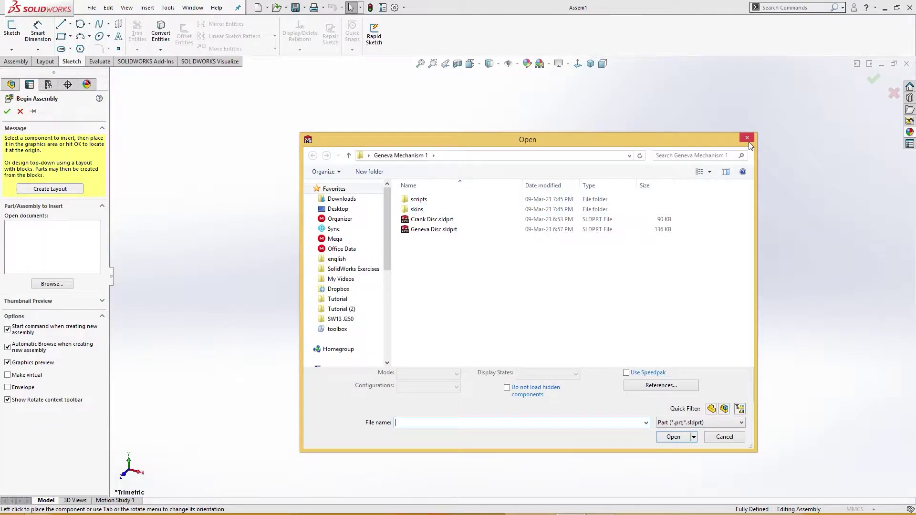
pyautogui.click(747, 138)
pyautogui.click(20, 112)
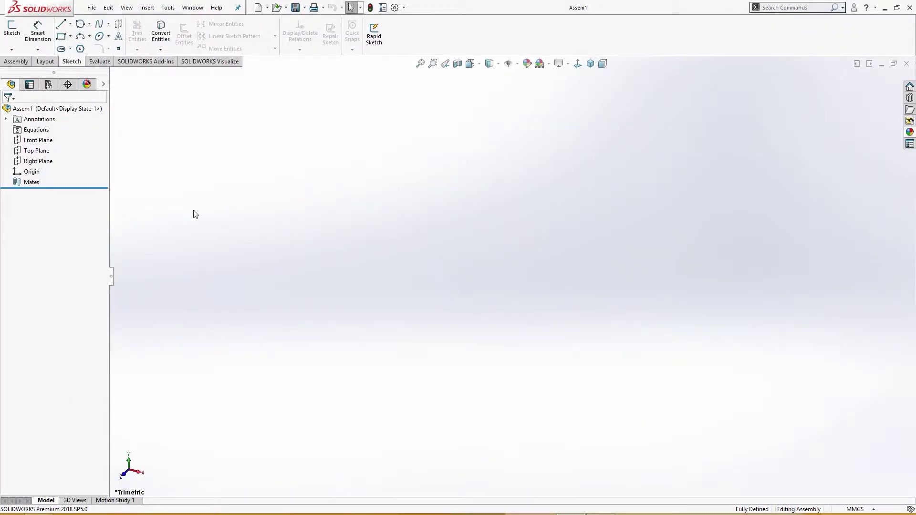
# Start a sketch on the Top Plane and draw a 15 mm diameter circle centred on the origin
pyautogui.click(43, 151)
pyautogui.click(70, 137)
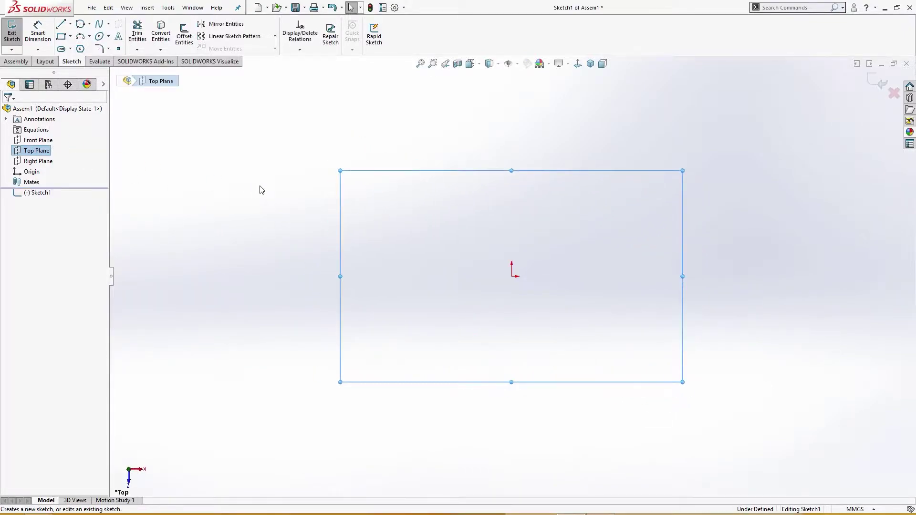
pyautogui.moveTo(260, 188); pyautogui.dragTo(310, 199, button='right')
pyautogui.click(512, 277)
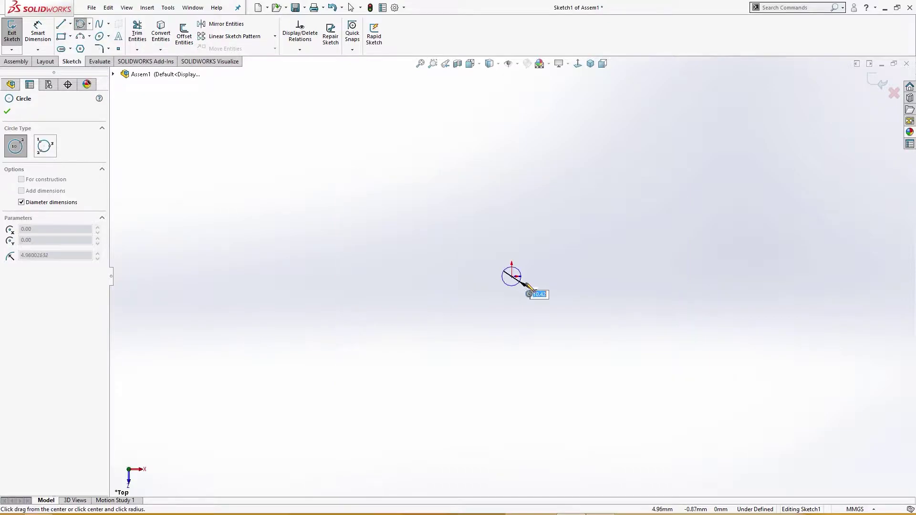
pyautogui.write('15')
pyautogui.press('Return')
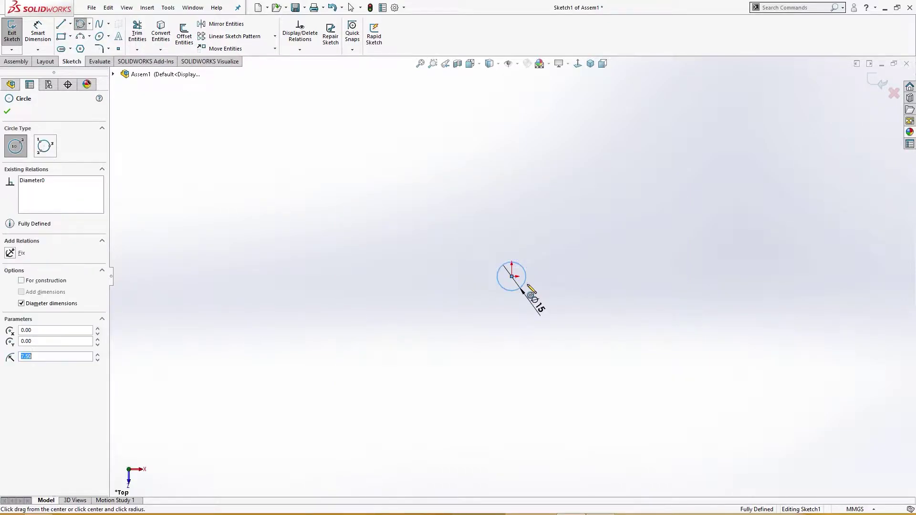
# Draw two more circles centred on the origin with diameters of 80 mm and 150 mm
pyautogui.click(512, 277)
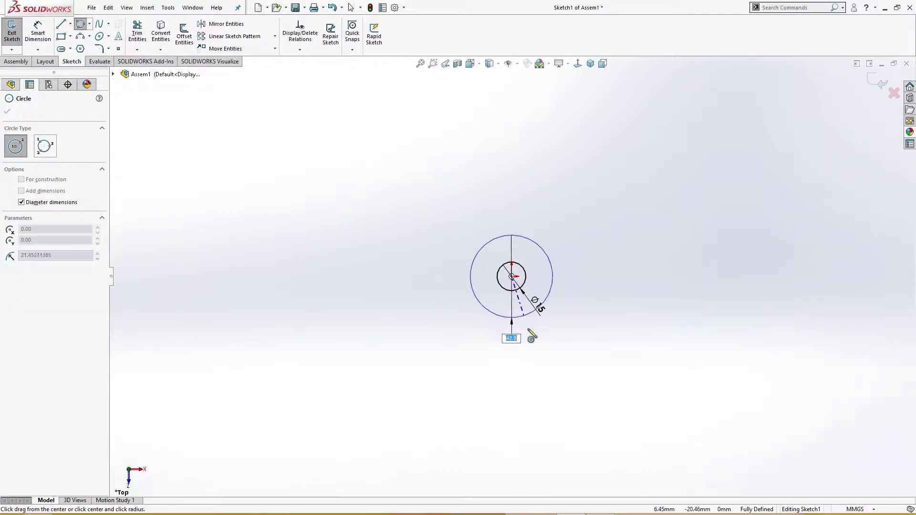
pyautogui.write('80')
pyautogui.press('Return')
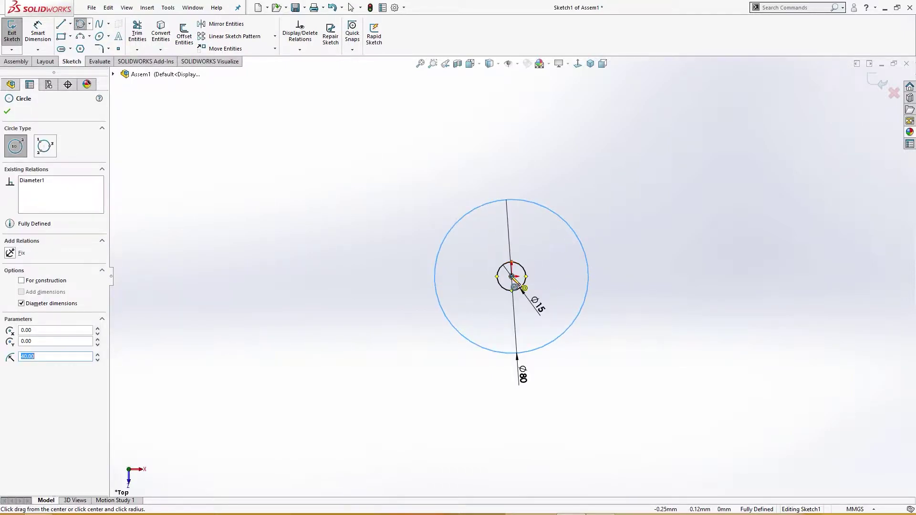
pyautogui.click(514, 279)
pyautogui.write('15')
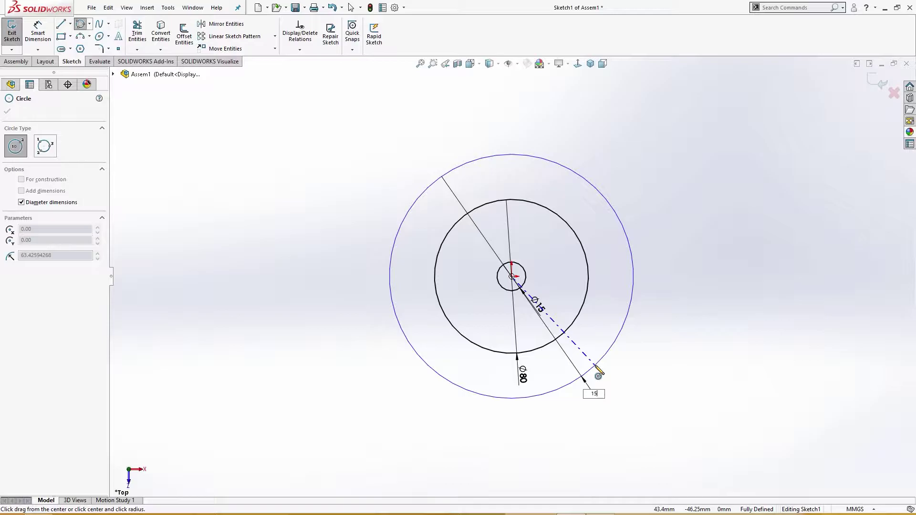
pyautogui.write('0')
pyautogui.press('Return')
pyautogui.press('Escape')
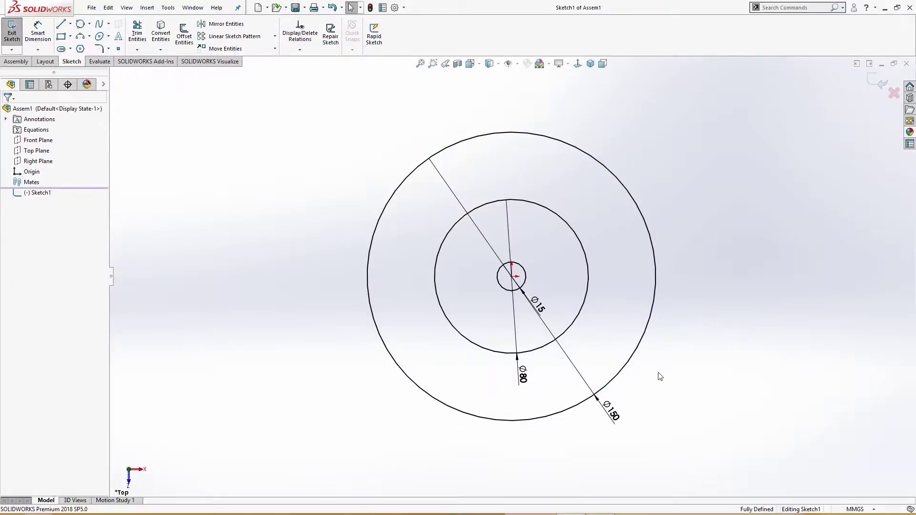
# Convert the 80 mm circle to construction geometry and move its diameter dimension outside the outer circle
pyautogui.scroll(-2, 590, 241)
pyautogui.click(578, 279)
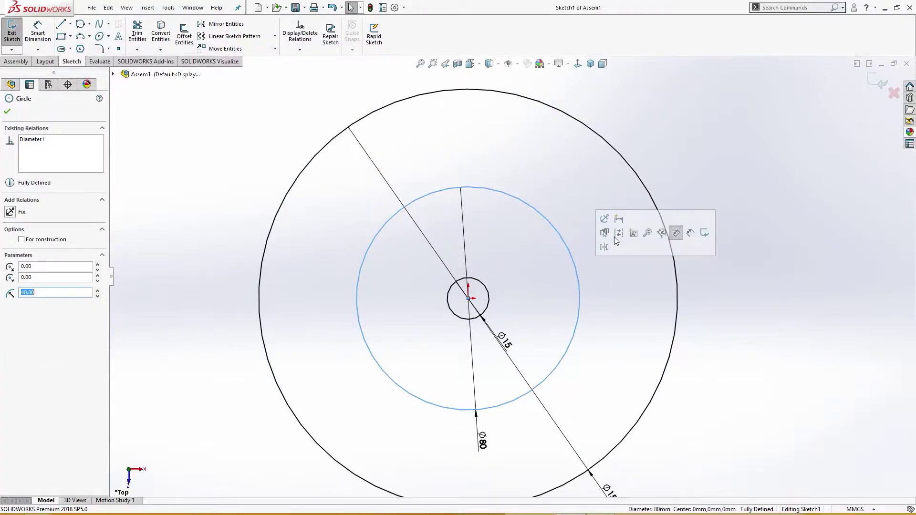
pyautogui.click(620, 232)
pyautogui.scroll(3, 620, 233)
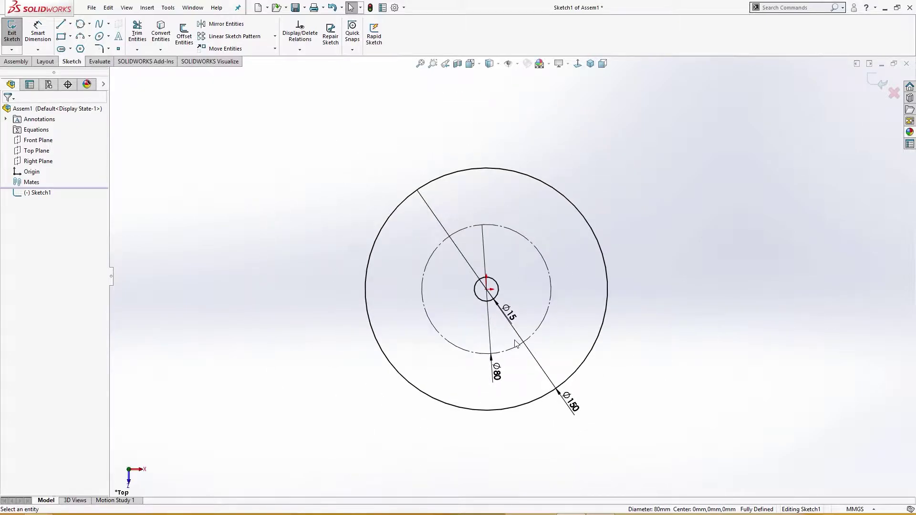
pyautogui.moveTo(497, 372); pyautogui.dragTo(628, 365)
# Set the document's overall drafting standard to ANSI
pyautogui.click(403, 7)
pyautogui.click(411, 20)
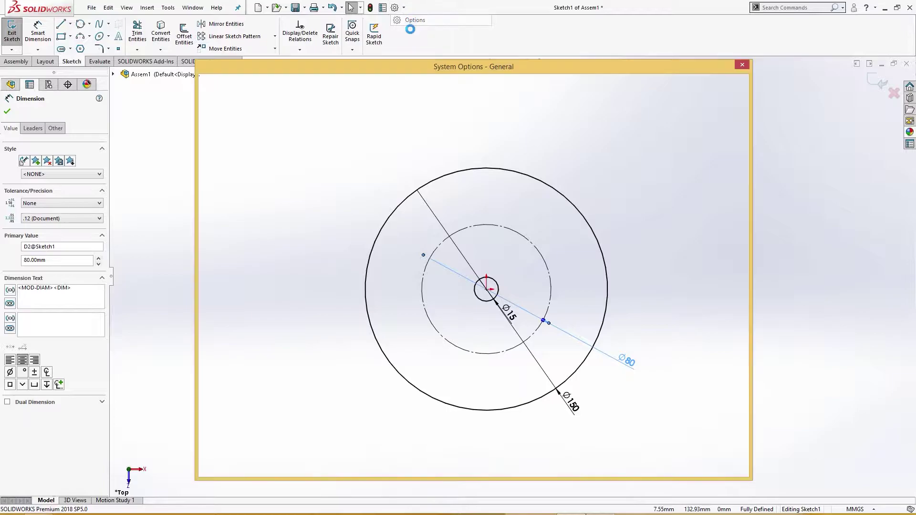
pyautogui.click(274, 86)
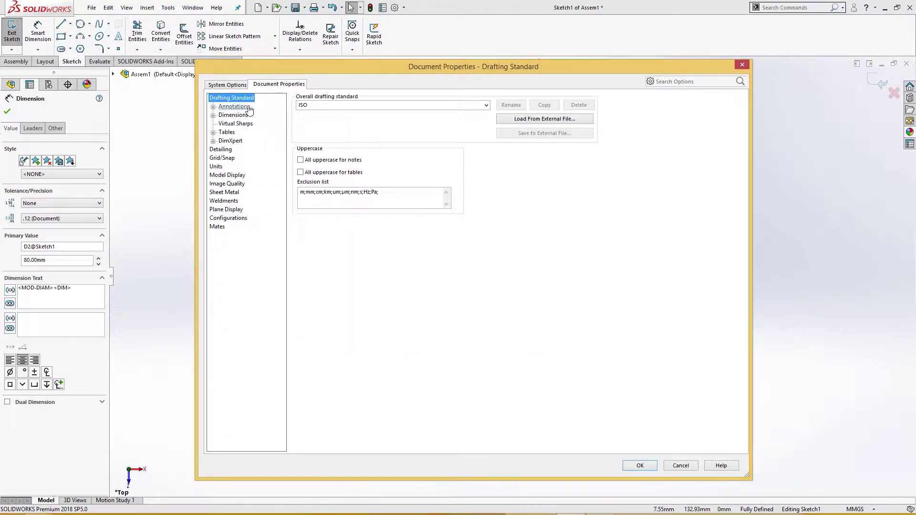
pyautogui.click(486, 106)
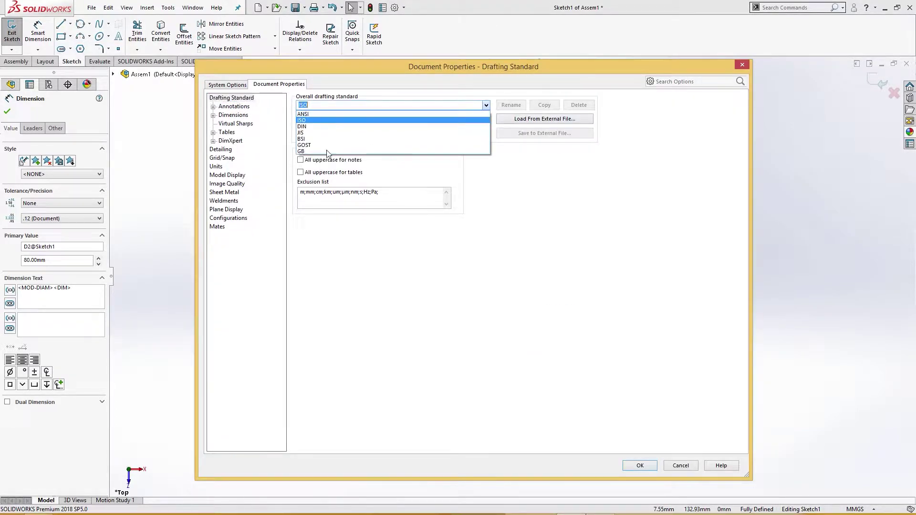
pyautogui.click(319, 115)
# Set the document's dimensions to remove leading zeroes and trailing zeroes, and apply the document properties
pyautogui.click(234, 116)
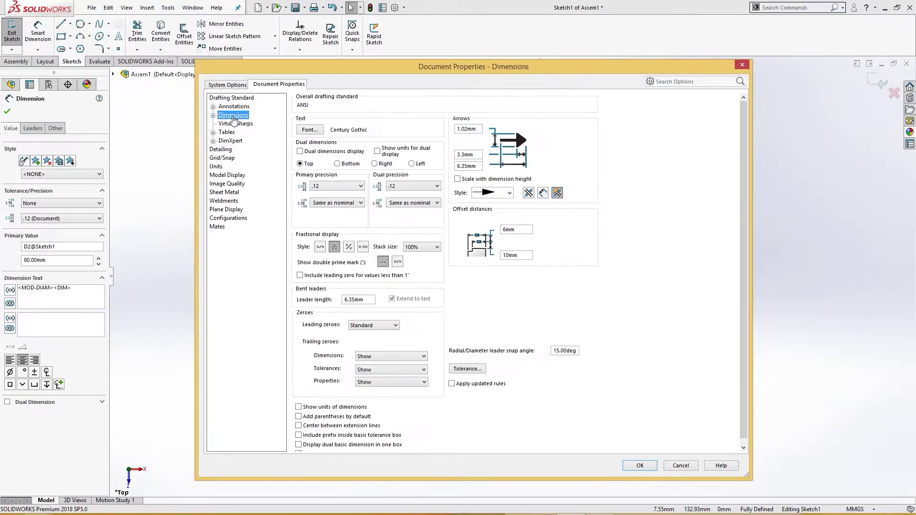
pyautogui.click(394, 326)
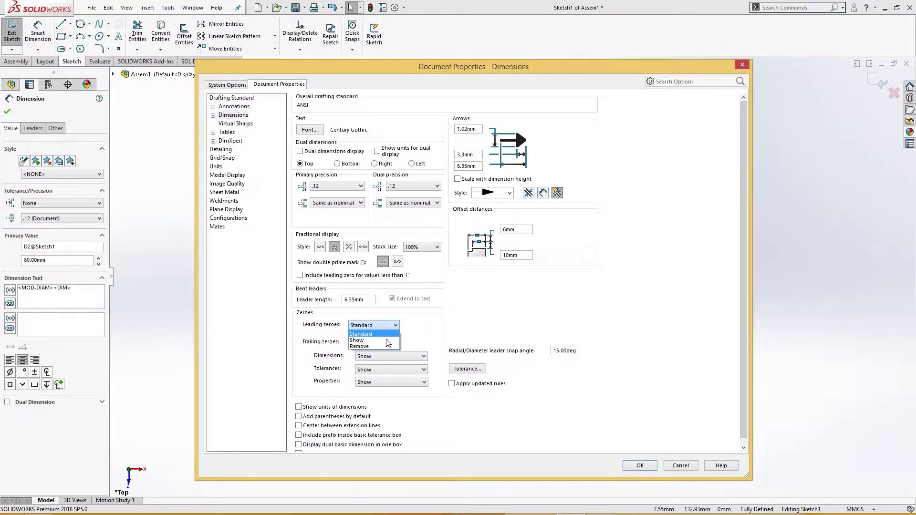
pyautogui.click(365, 346)
pyautogui.click(388, 356)
pyautogui.click(389, 372)
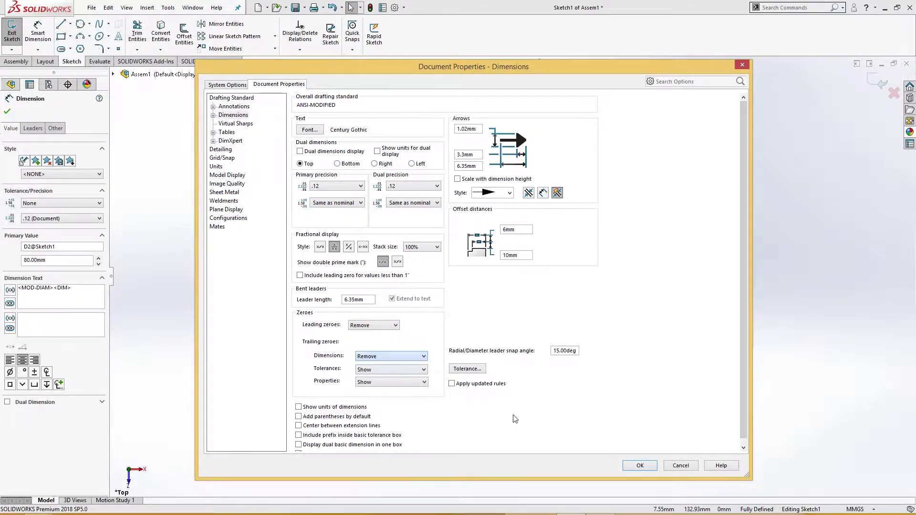
pyautogui.click(640, 465)
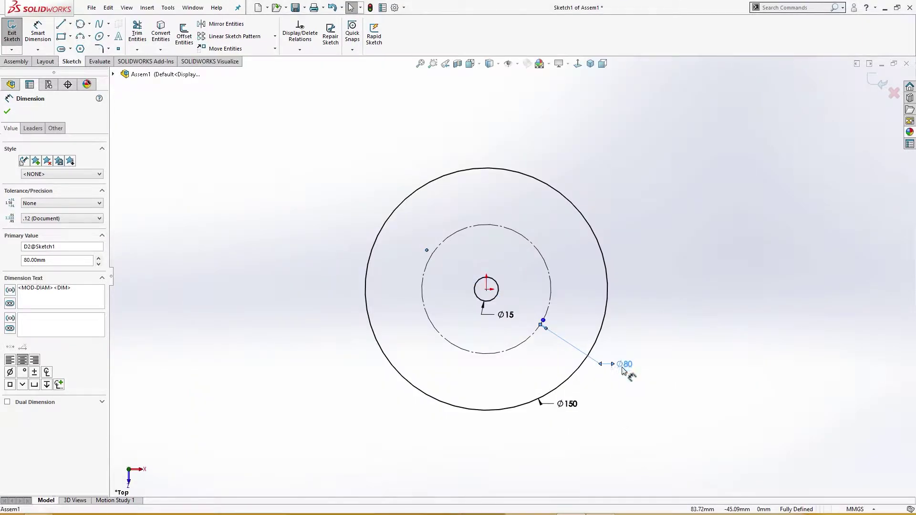
# Reposition the 150 mm and 15 mm diameter dimensions clear of their circles
pyautogui.moveTo(568, 403); pyautogui.dragTo(570, 422)
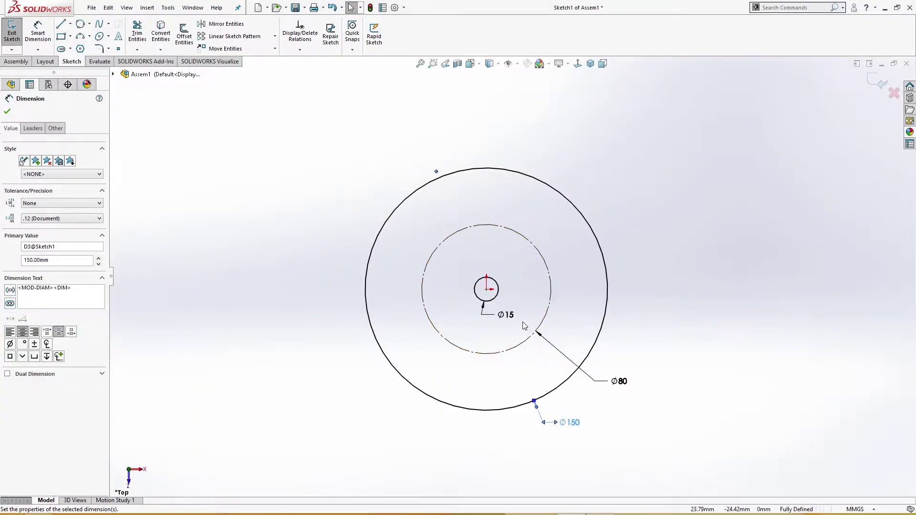
pyautogui.moveTo(509, 317); pyautogui.dragTo(521, 318)
pyautogui.click(666, 334)
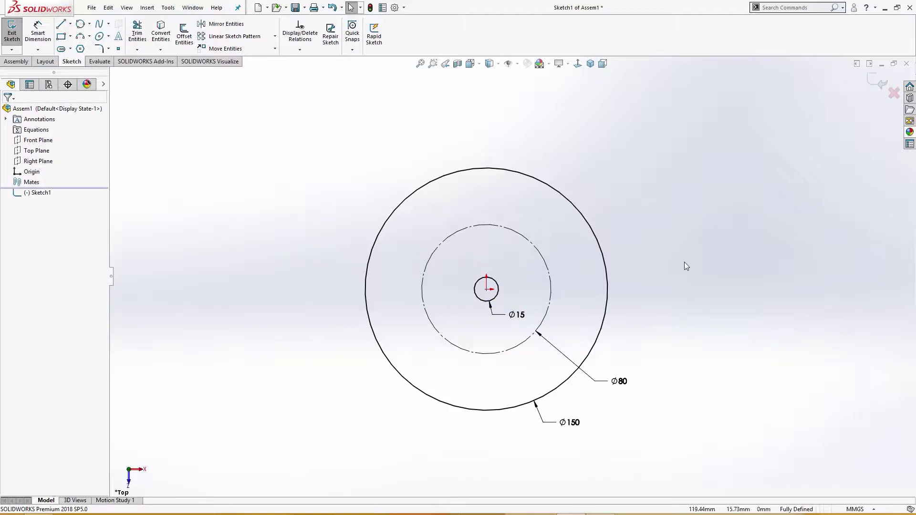
# Draw a vertical construction line from the top of the 80 mm circle to the top of the 150 mm circle
pyautogui.press('l')
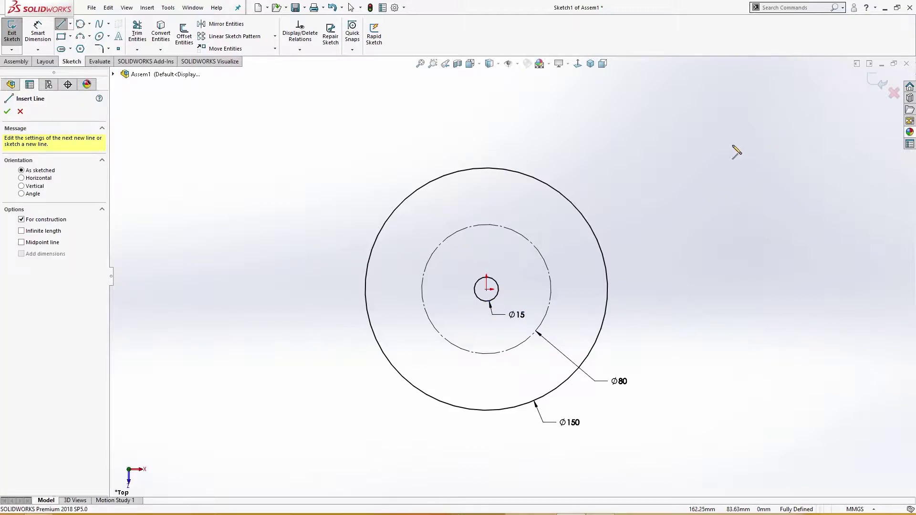
pyautogui.click(486, 224)
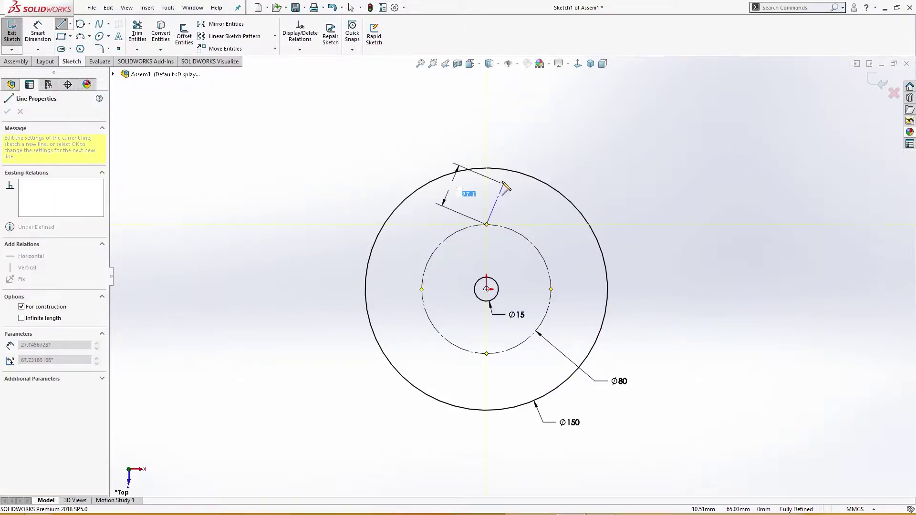
pyautogui.click(487, 168)
pyautogui.press('Escape')
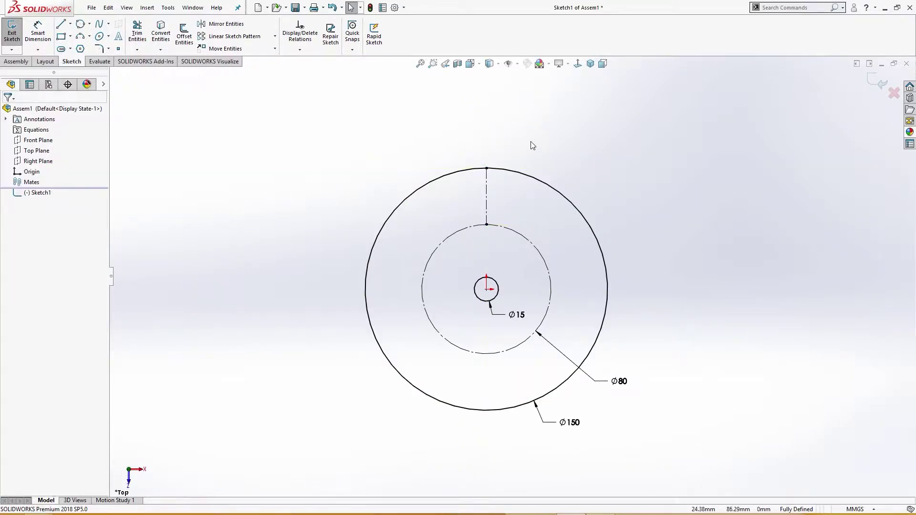
# Offset the vertical construction line 7.525 mm in both directions with arc end caps, and place the offset dimensions above the disc
pyautogui.click(485, 194)
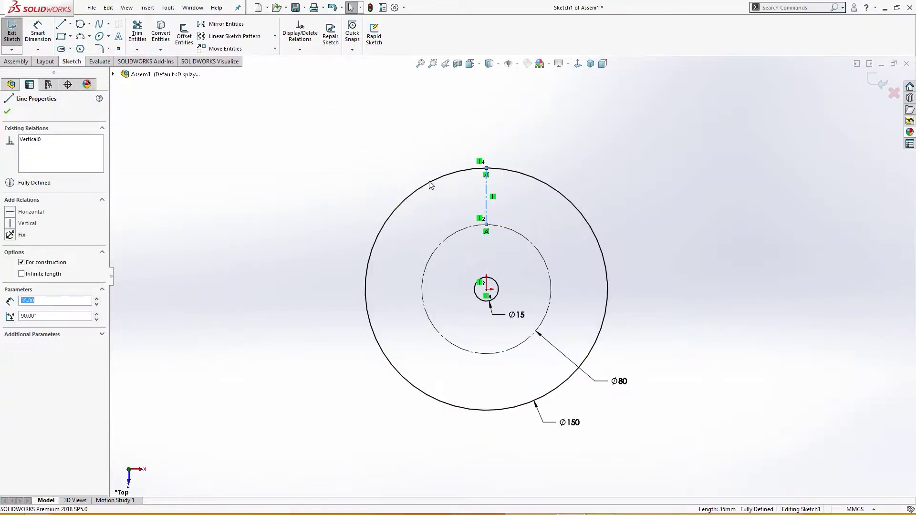
pyautogui.click(185, 34)
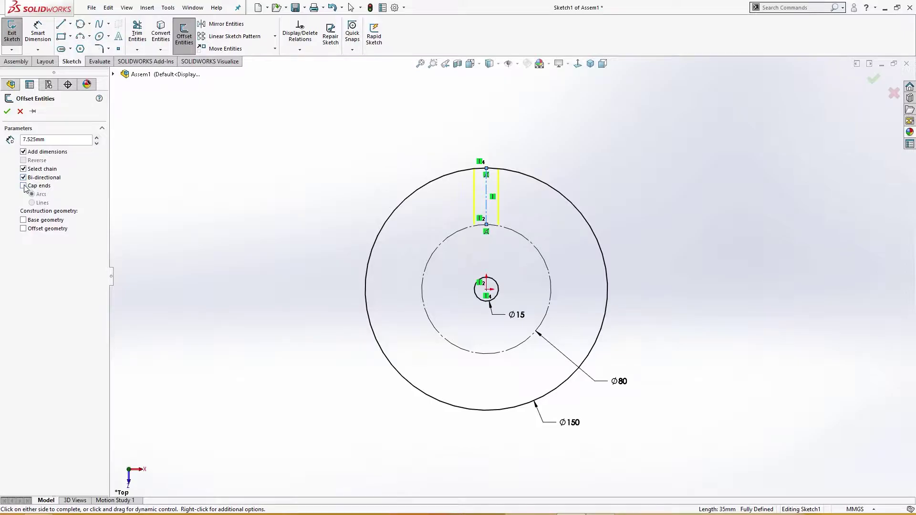
pyautogui.click(7, 112)
pyautogui.moveTo(511, 199); pyautogui.dragTo(527, 115)
pyautogui.click(565, 134)
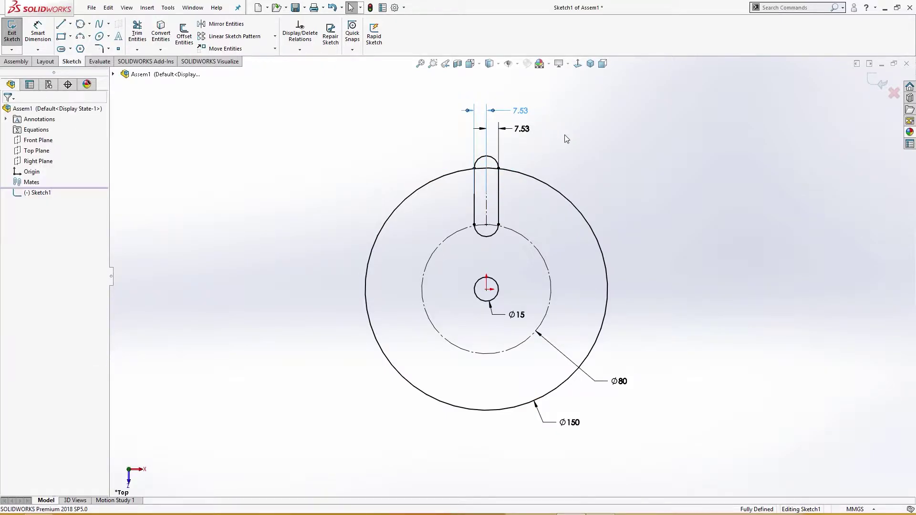
# Create a circular sketch pattern of the slot's two lines and two arcs with 5 equally spaced instances over 360 degrees about the origin
pyautogui.click(275, 38)
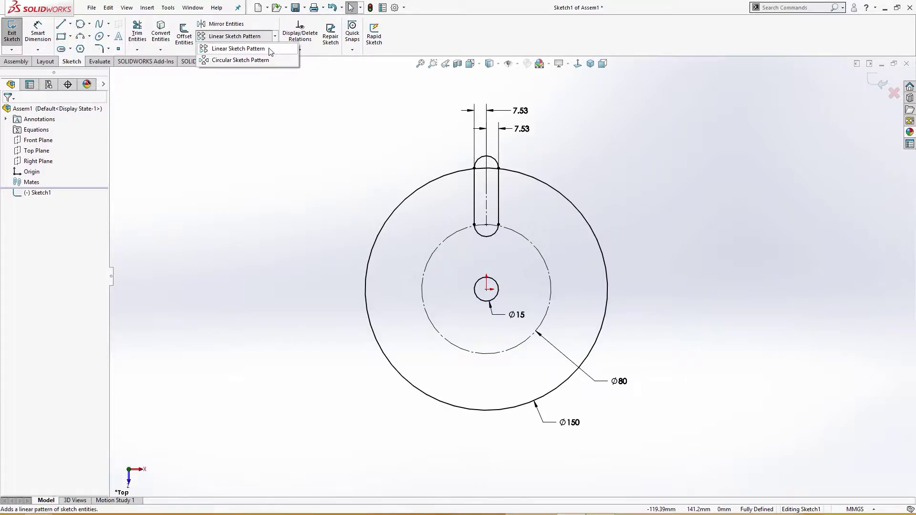
pyautogui.click(241, 59)
pyautogui.click(493, 237)
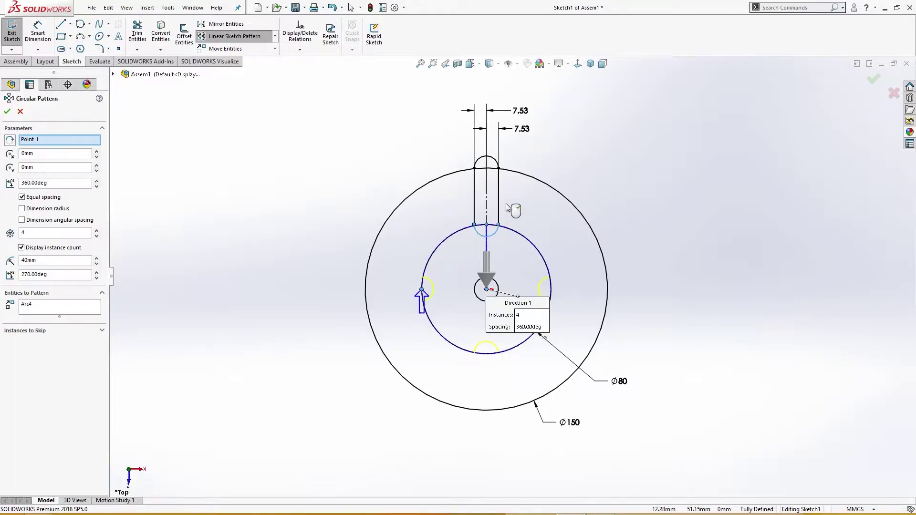
pyautogui.click(497, 199)
pyautogui.click(475, 193)
pyautogui.click(486, 158)
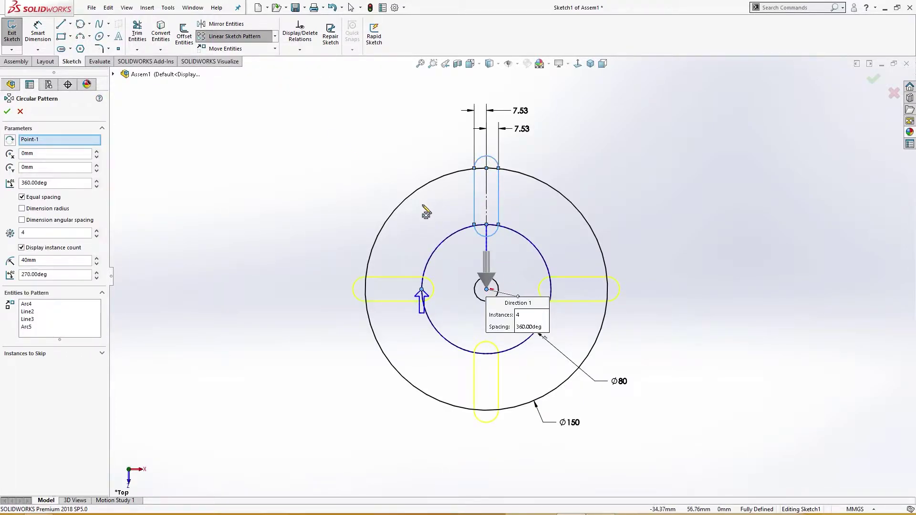
pyautogui.click(97, 230)
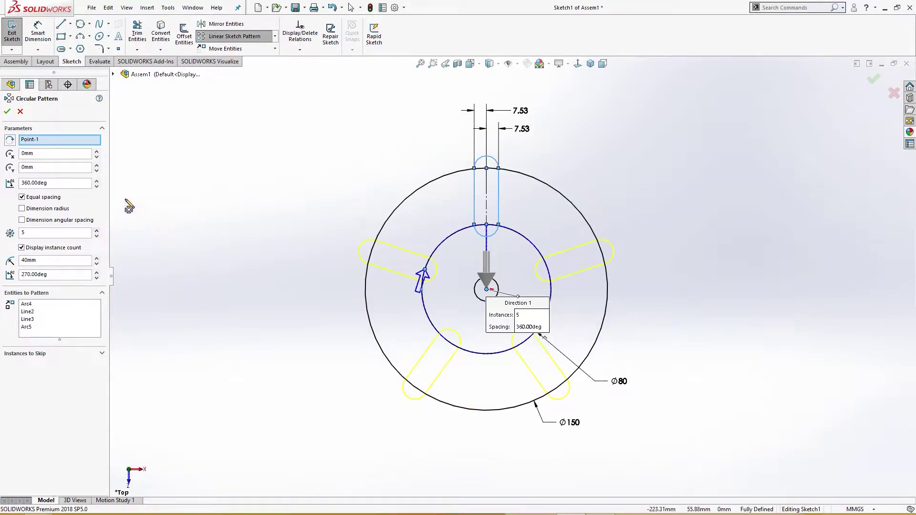
pyautogui.click(7, 111)
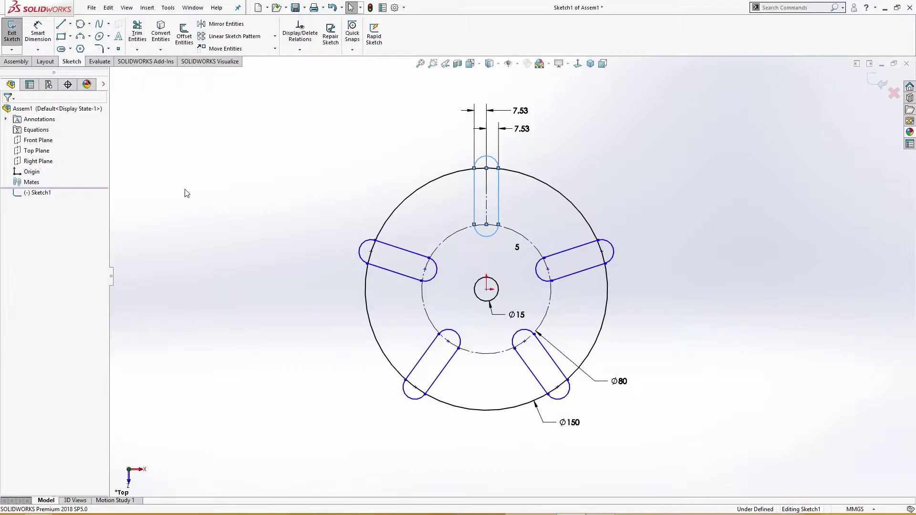
# Make the inner arc centre of the upper-left patterned slot coincident with the 80 mm construction circle
pyautogui.click(425, 270)
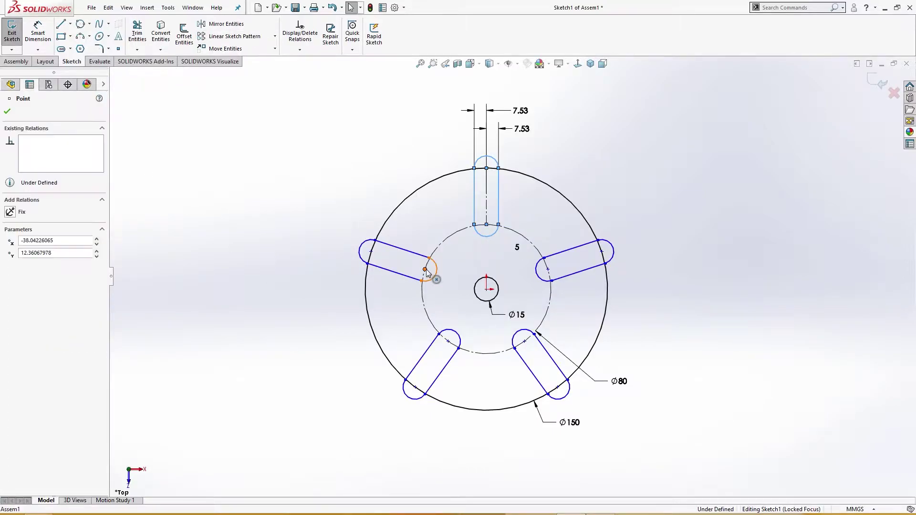
pyautogui.press('Escape')
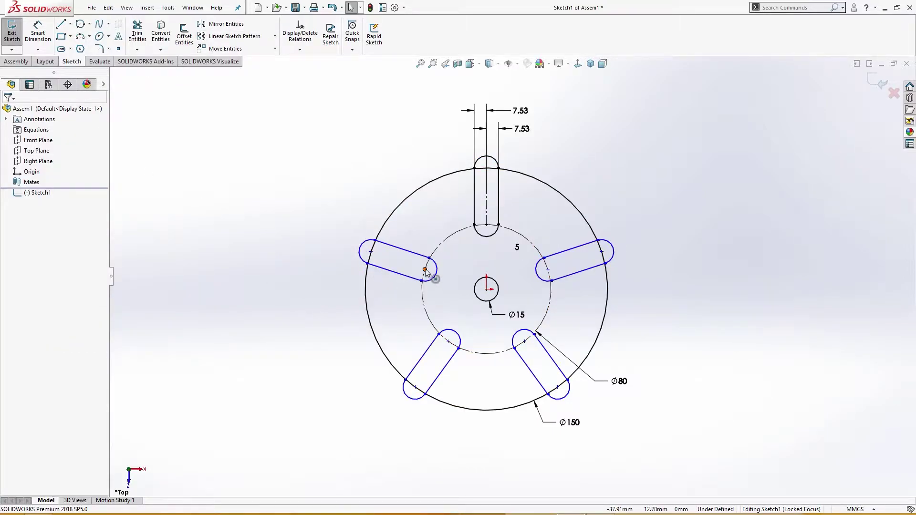
pyautogui.click(425, 270)
pyautogui.keyDown('ctrl'); pyautogui.click(434, 250); pyautogui.keyUp('ctrl')
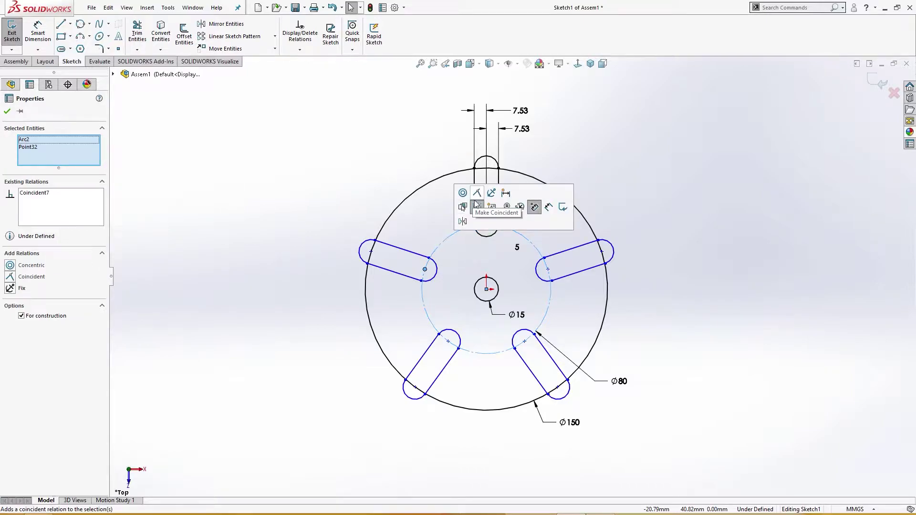
# Make the lower-left slot's inner arc centre coincident with the 80 mm construction circle
pyautogui.click(476, 204)
pyautogui.click(458, 348)
pyautogui.keyDown('ctrl'); pyautogui.click(470, 358); pyautogui.keyUp('ctrl')
pyautogui.keyDown('ctrl'); pyautogui.click(470, 358); pyautogui.keyUp('ctrl')
pyautogui.press('Escape')
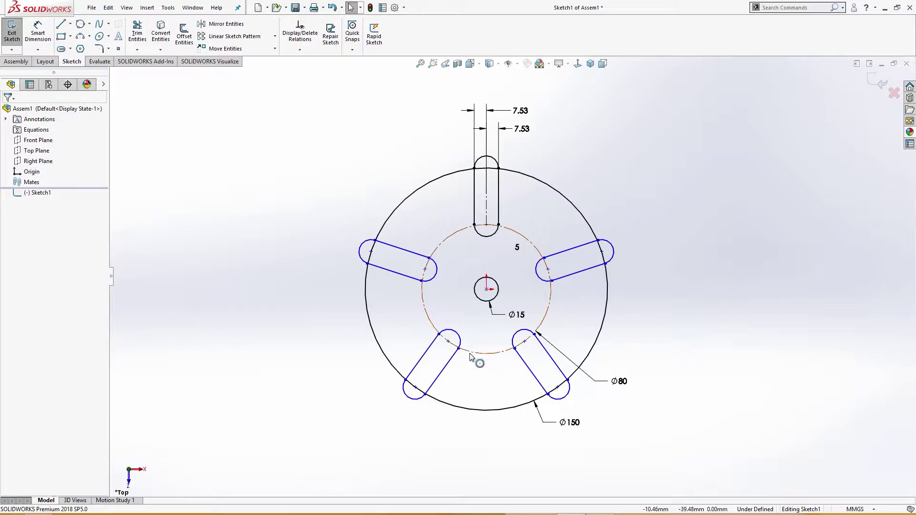
pyautogui.click(471, 353)
pyautogui.keyDown('ctrl'); pyautogui.click(448, 342); pyautogui.keyUp('ctrl')
pyautogui.click(496, 285)
pyautogui.press('Escape')
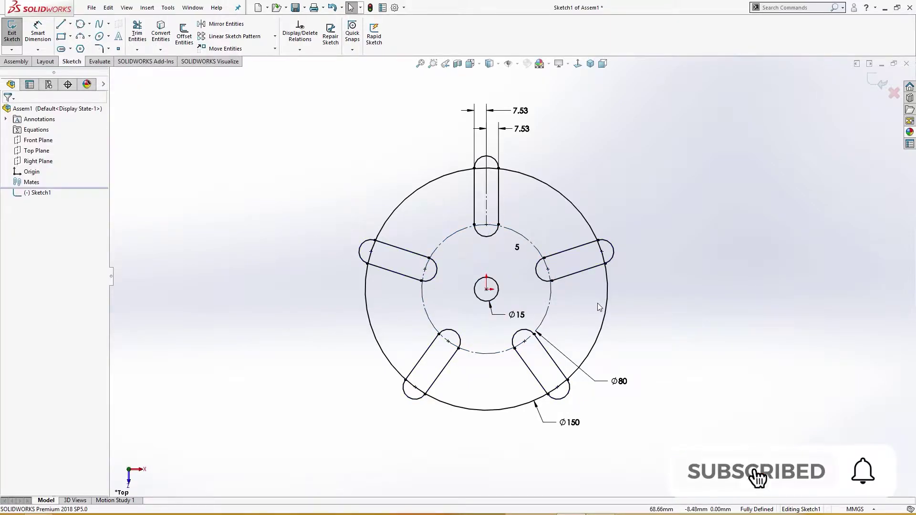
# Draw a construction line from the origin to the outer arc centre of the upper-right slot
pyautogui.press('l')
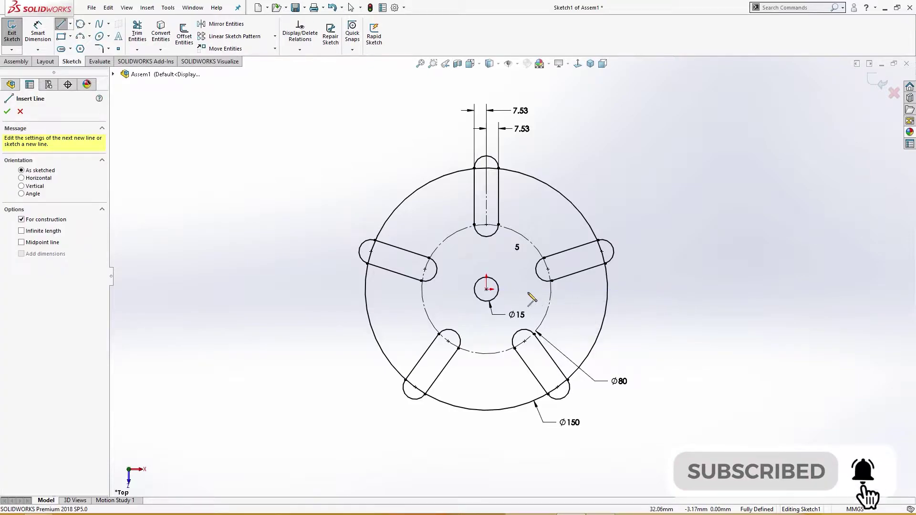
pyautogui.click(486, 289)
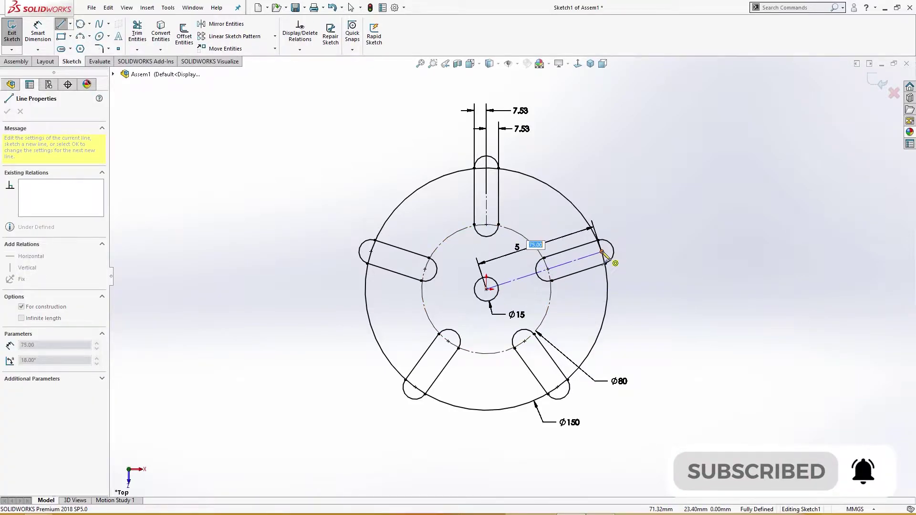
pyautogui.click(603, 252)
pyautogui.press('Escape')
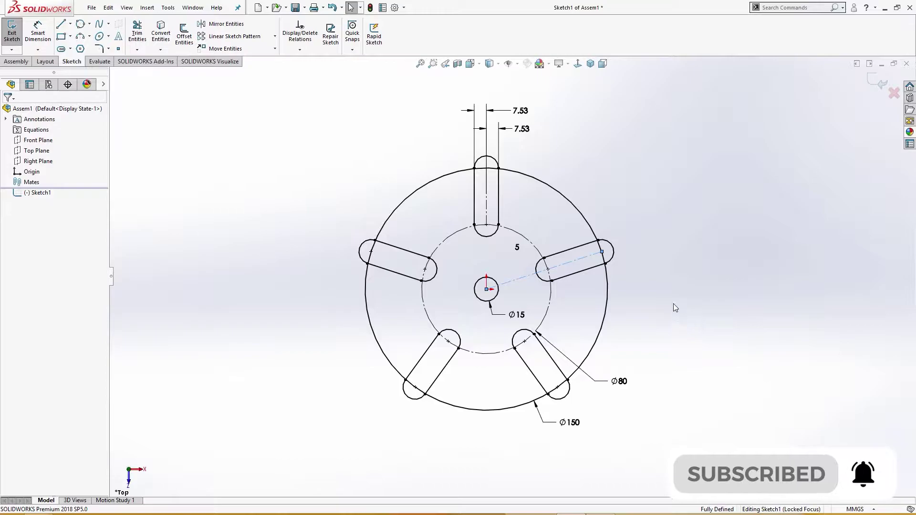
# Add a driven angle dimension between the upper-right slot's construction line and the top slot's vertical centreline
pyautogui.moveTo(674, 304); pyautogui.dragTo(672, 285, button='right')
pyautogui.click(584, 258)
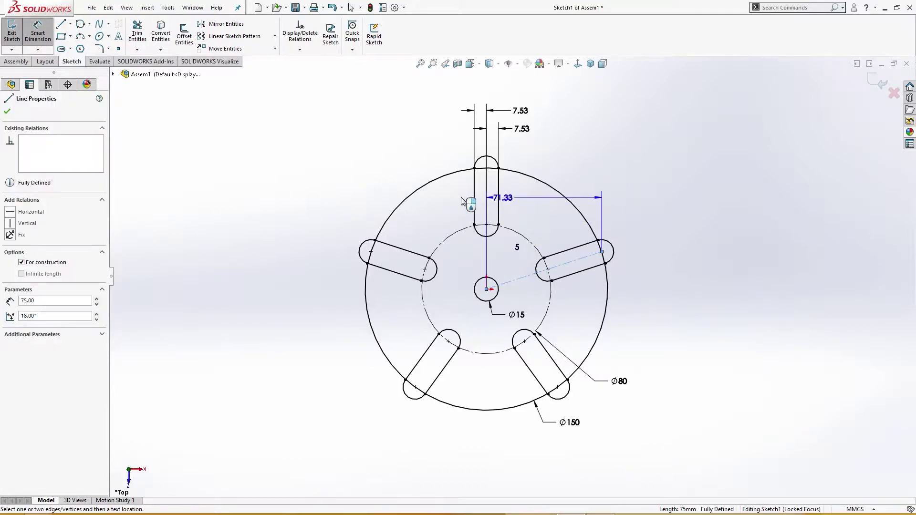
pyautogui.click(487, 208)
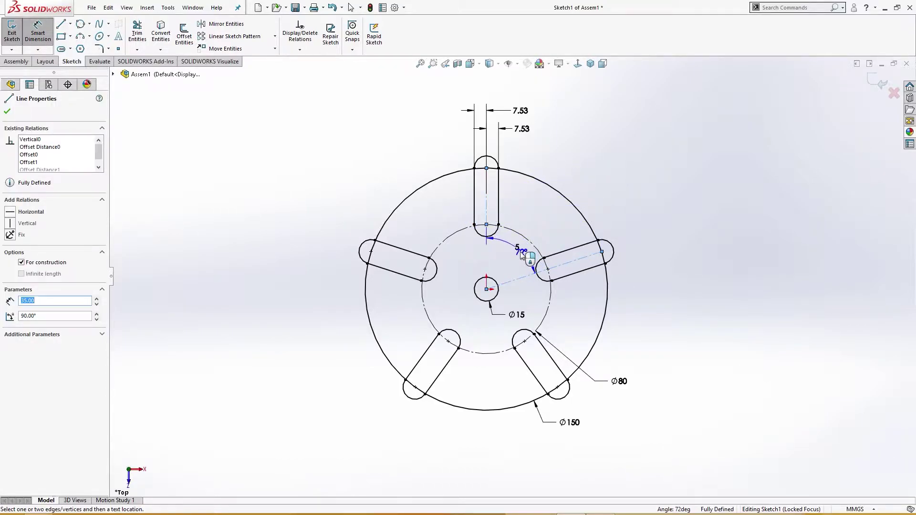
pyautogui.click(518, 250)
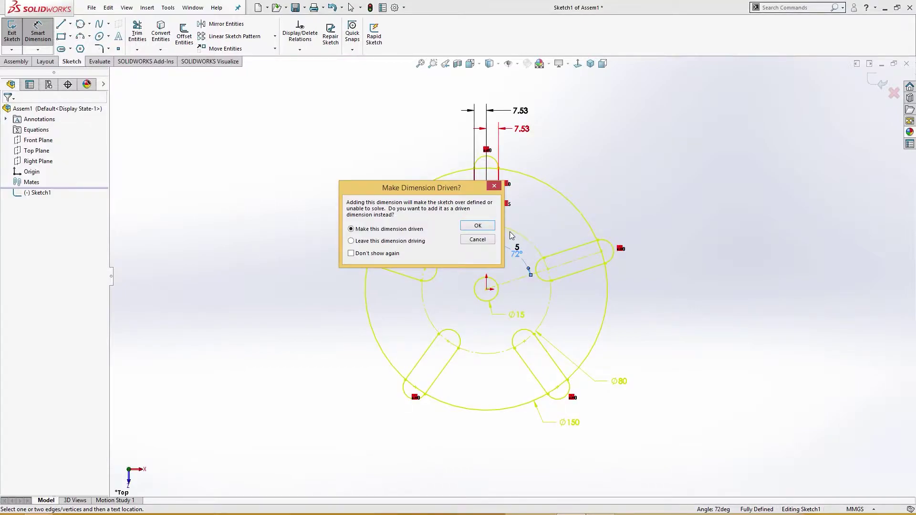
pyautogui.click(490, 226)
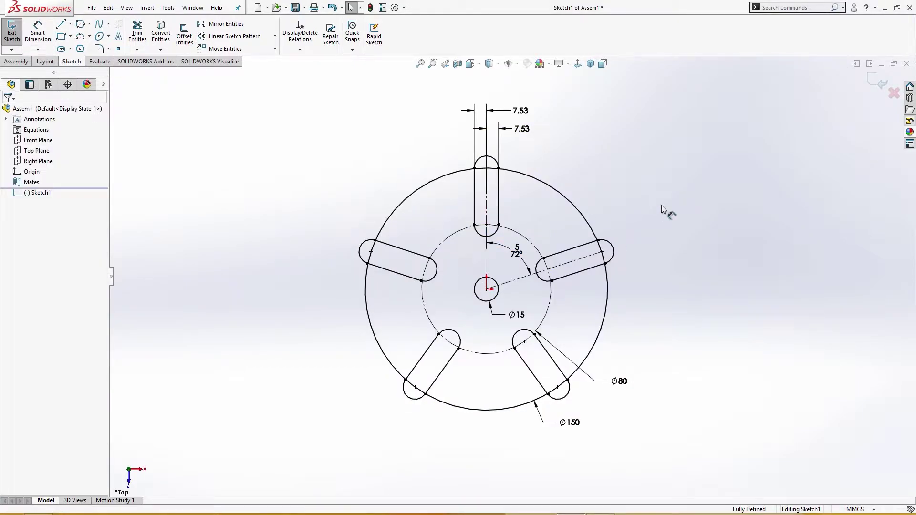
# Draw a construction line about 125 mm long from the origin, passing between the top and upper-right slots and beyond the disc
pyautogui.moveTo(622, 188); pyautogui.dragTo(646, 161, button='right')
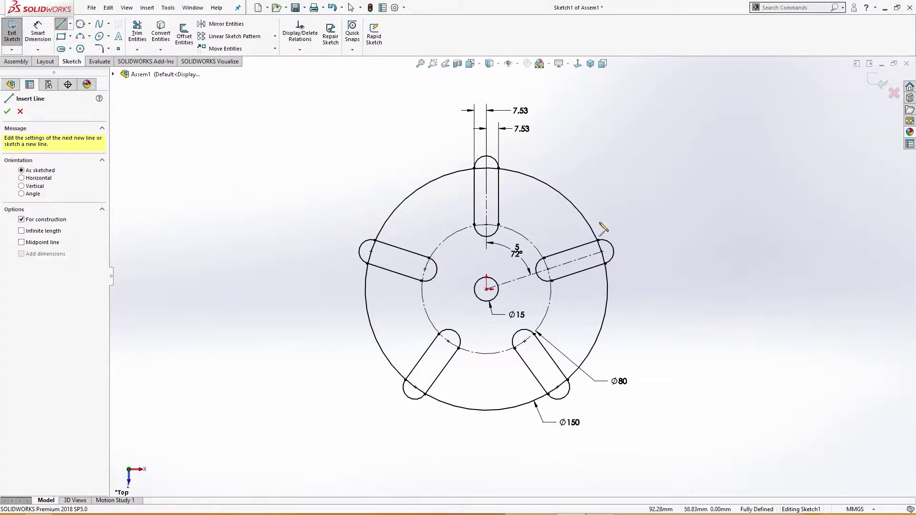
pyautogui.click(486, 289)
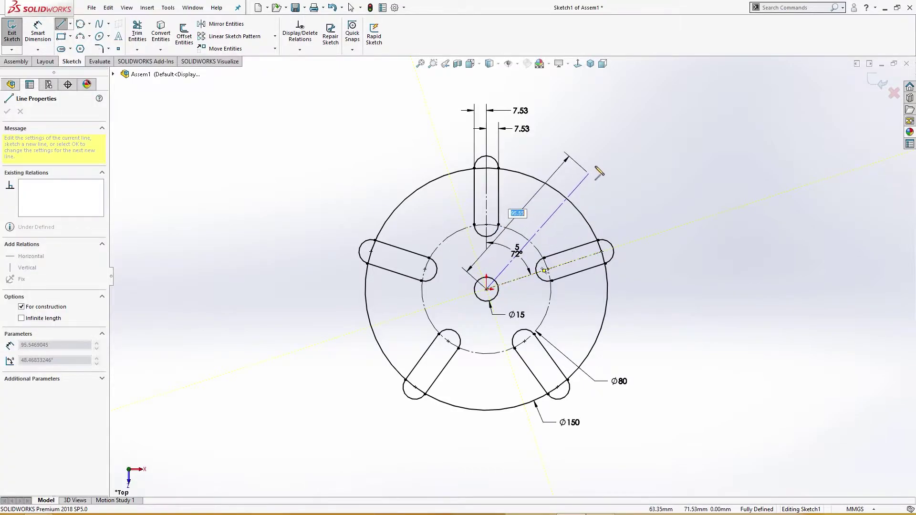
pyautogui.click(611, 130)
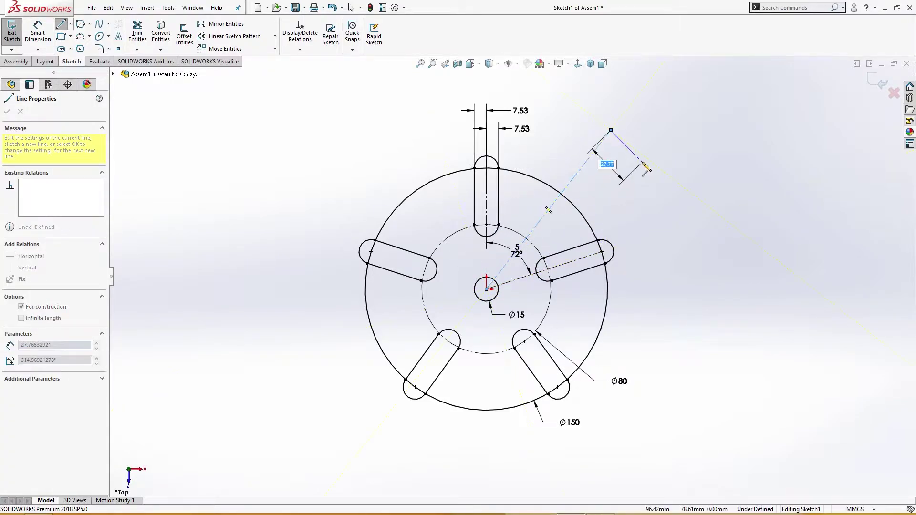
pyautogui.press('Escape')
# Dimension the angle between the long construction line and the upper-right slot's construction line as 36 degrees
pyautogui.moveTo(649, 253); pyautogui.dragTo(649, 216, button='right')
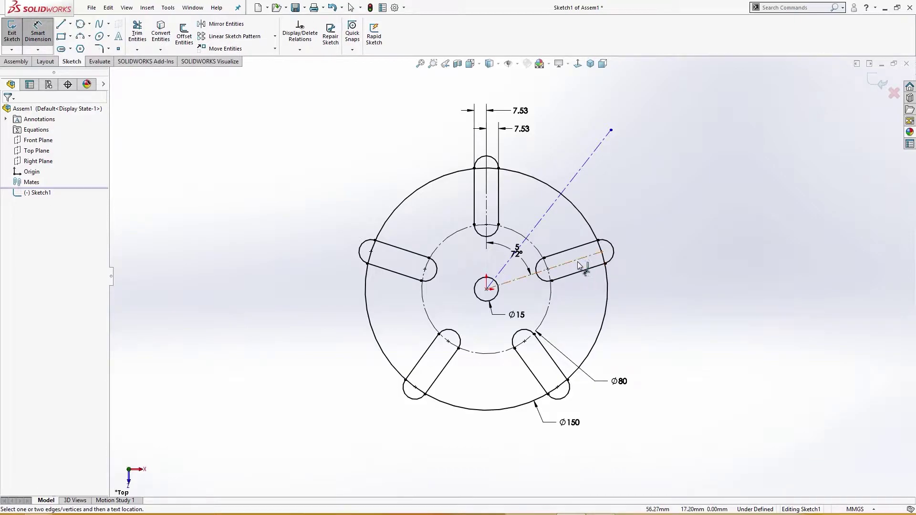
pyautogui.click(540, 272)
pyautogui.click(545, 214)
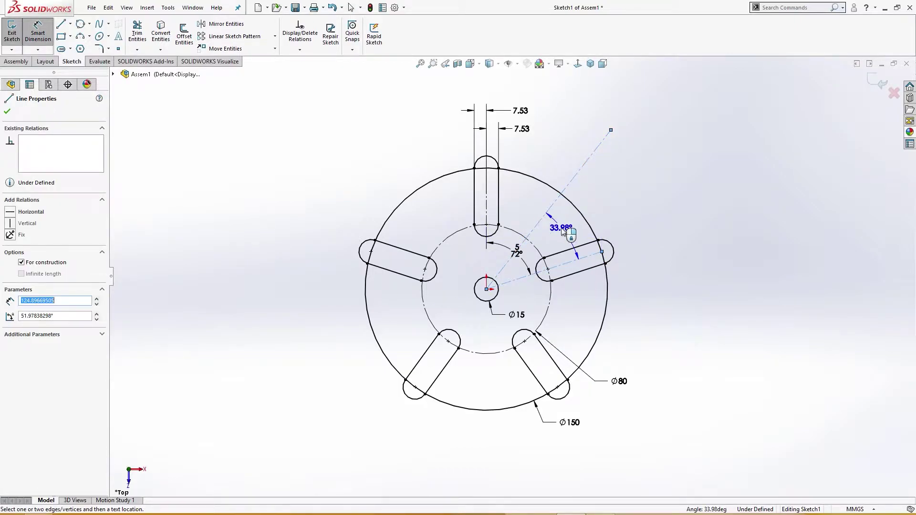
pyautogui.click(563, 232)
pyautogui.write('36')
pyautogui.press('Return')
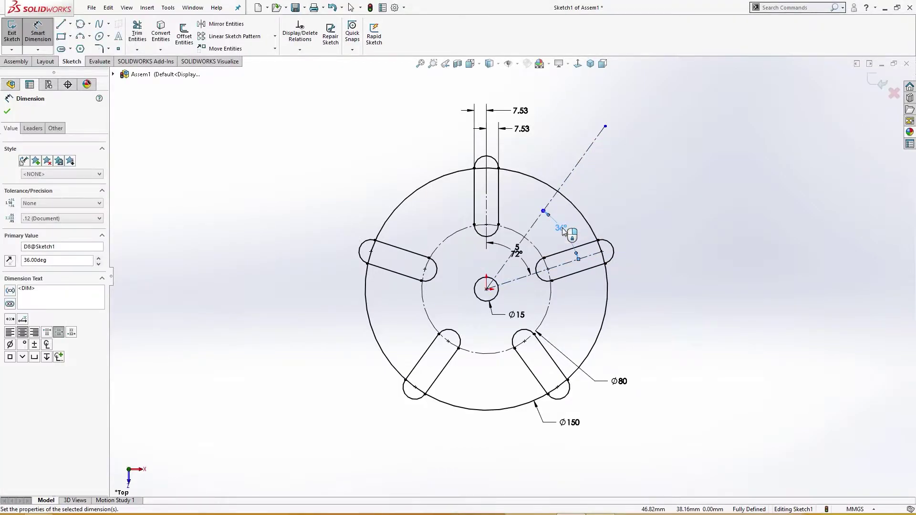
pyautogui.press('Escape')
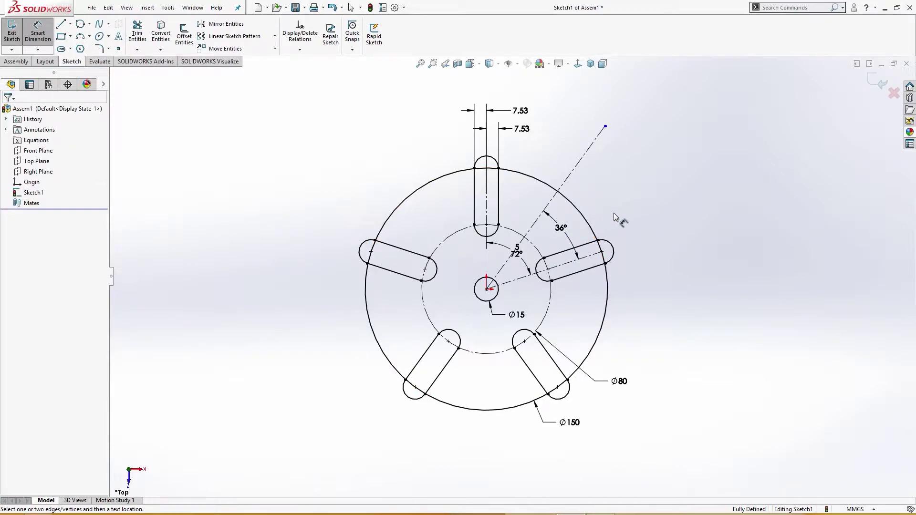
pyautogui.press('Escape')
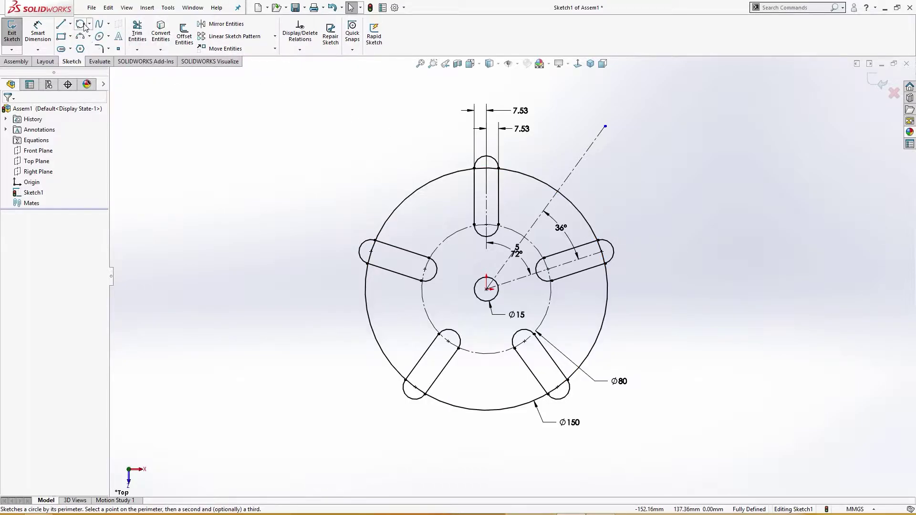
# Draw a perimeter construction circle through the outer arc centres of the top and upper-right slots, touching the 80 mm circle
pyautogui.click(92, 37)
pyautogui.click(487, 169)
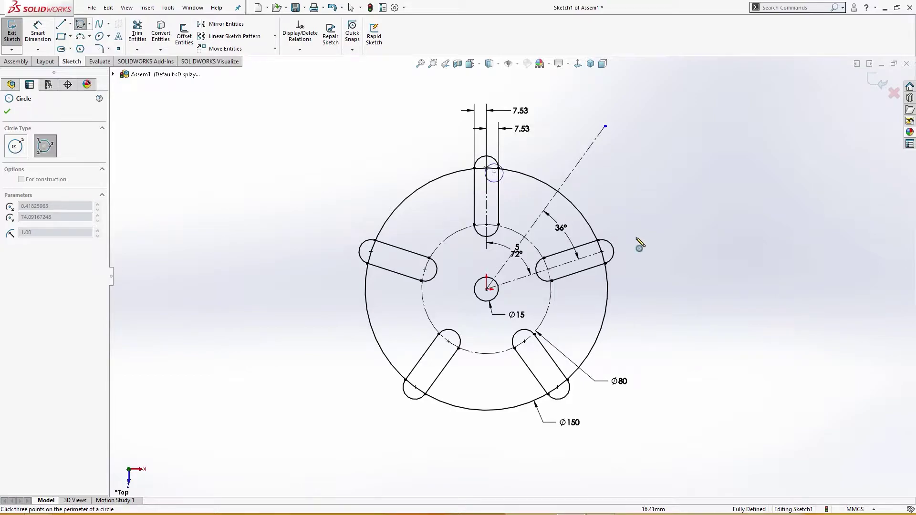
pyautogui.click(602, 252)
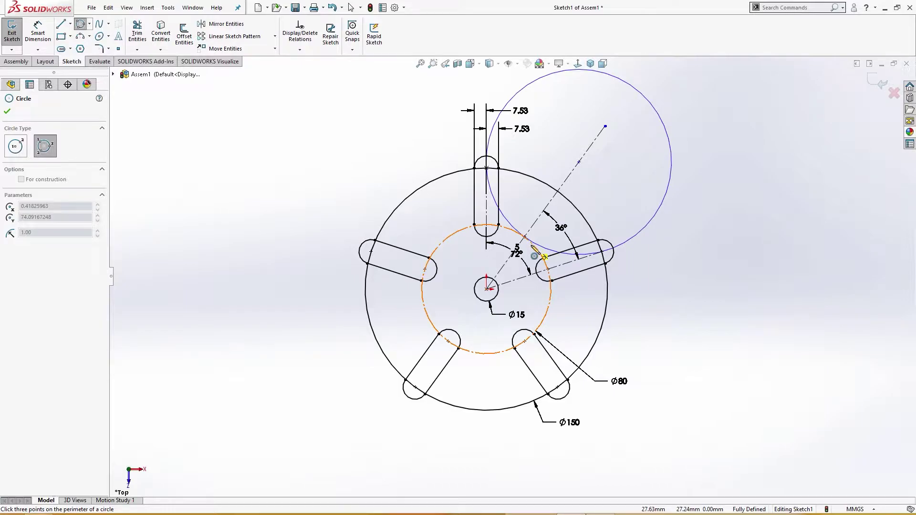
pyautogui.click(539, 252)
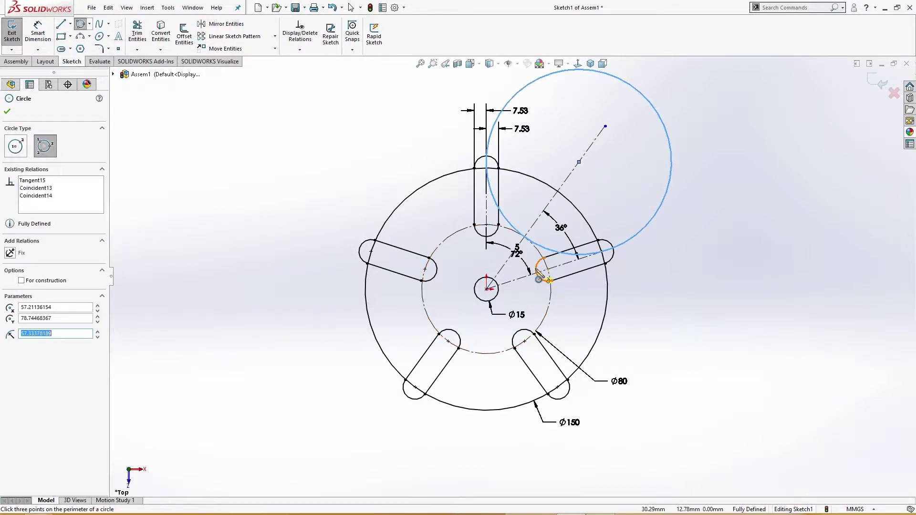
pyautogui.click(33, 284)
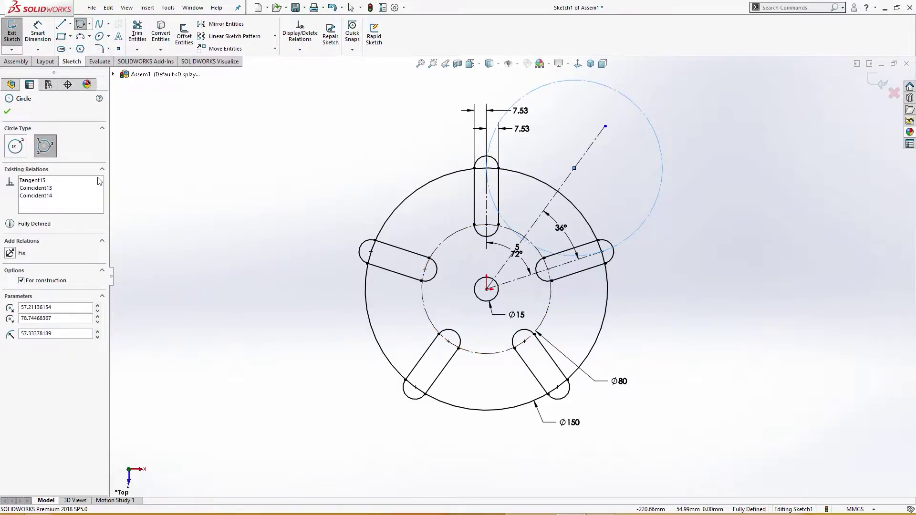
pyautogui.click(9, 113)
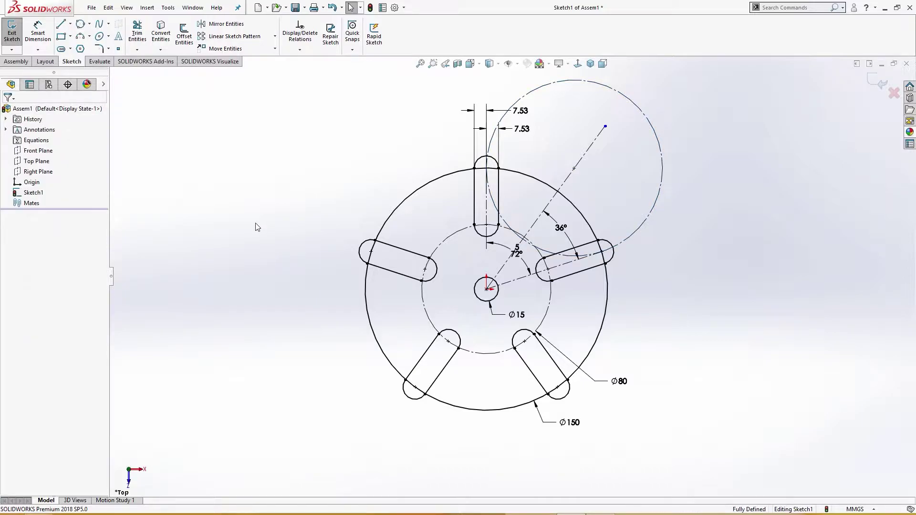
# Delete the tangent relation between the new perimeter circle and the 80 mm construction circle
pyautogui.click(575, 168)
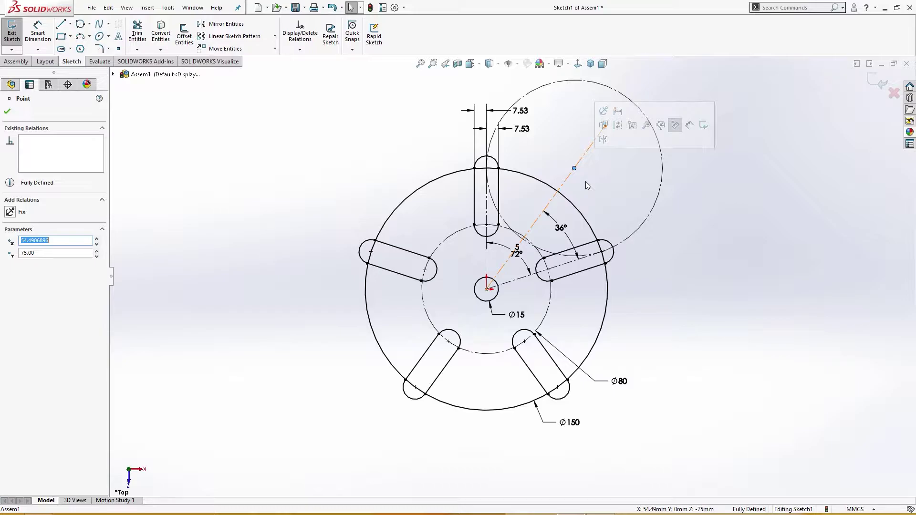
pyautogui.click(589, 185)
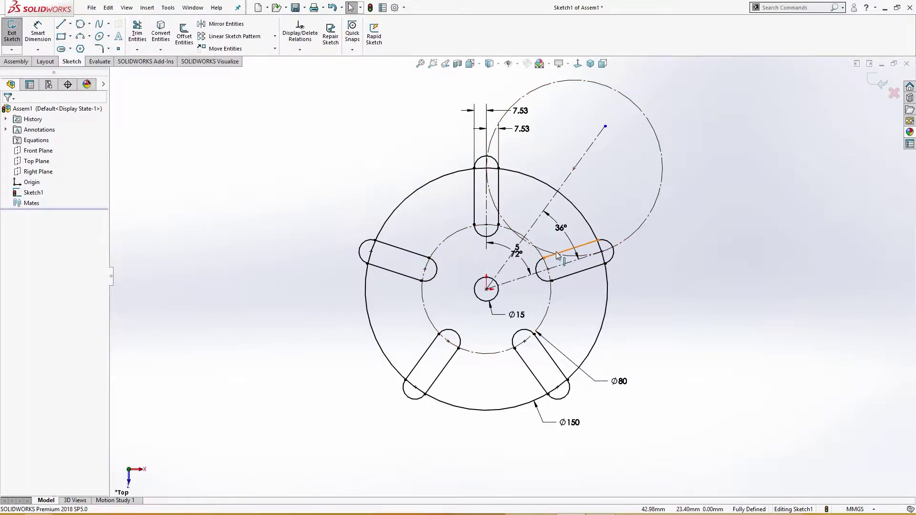
pyautogui.click(529, 244)
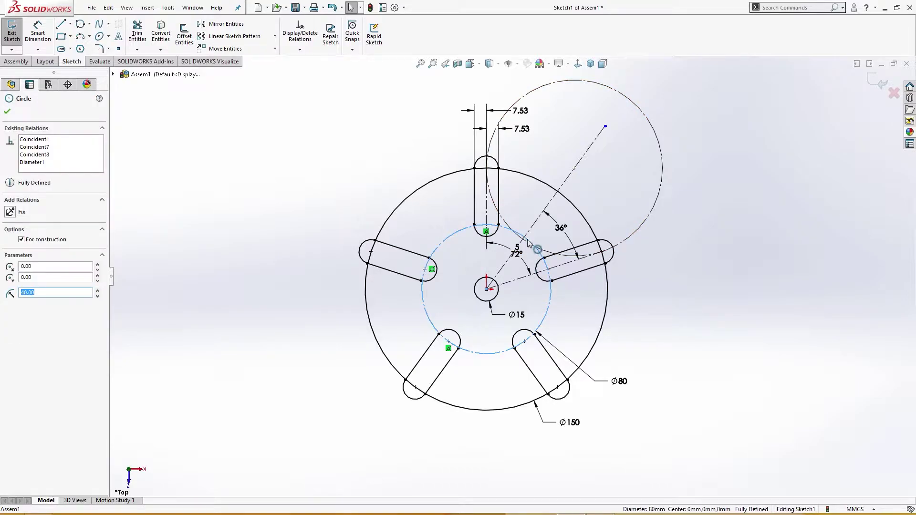
pyautogui.press('Escape')
pyautogui.click(529, 245)
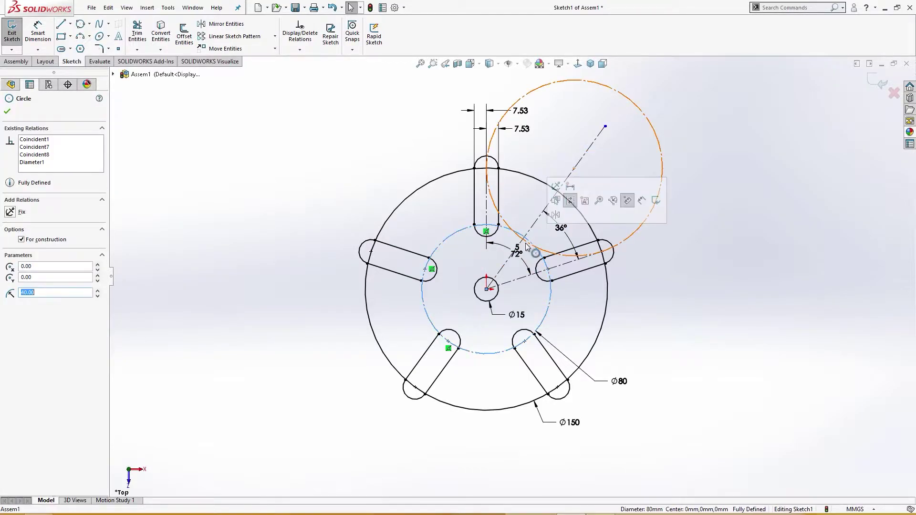
pyautogui.press('Escape')
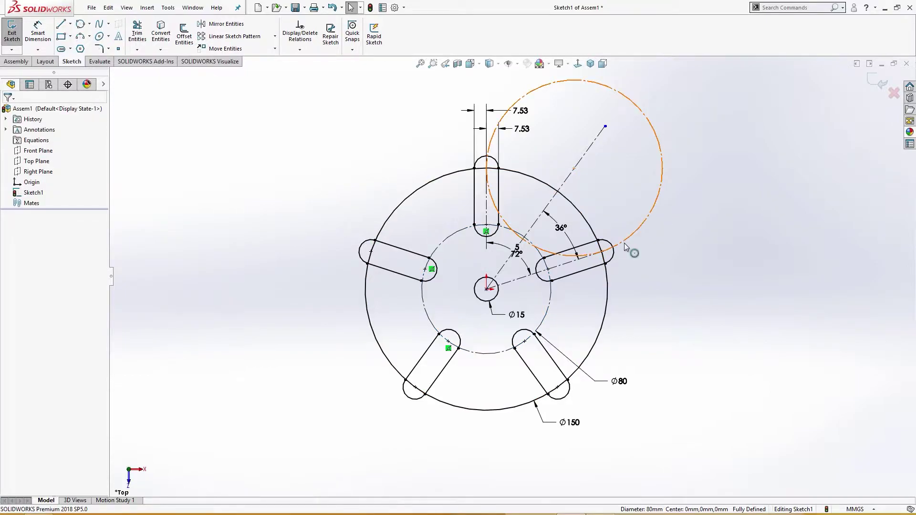
pyautogui.click(624, 243)
pyautogui.press('Escape')
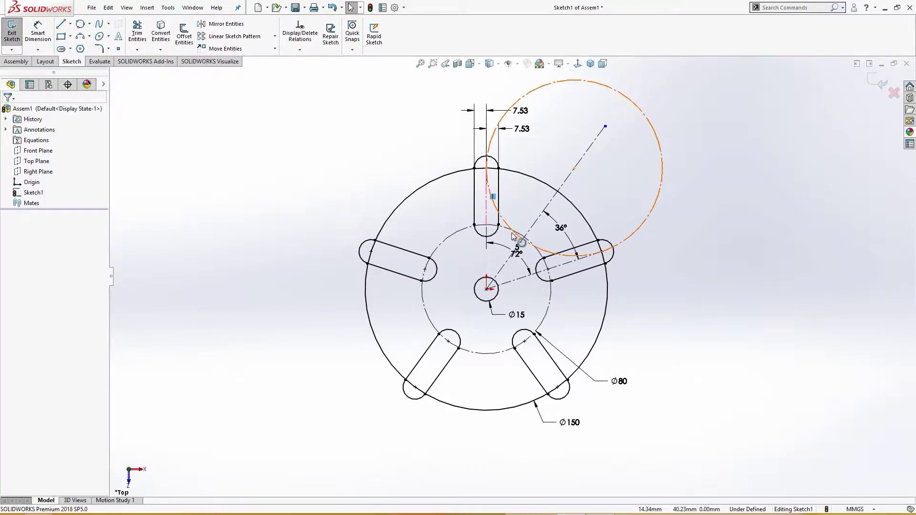
# Make the perimeter construction circle tangent to the 80 mm construction circle, and check its centre on the long construction line
pyautogui.click(623, 244)
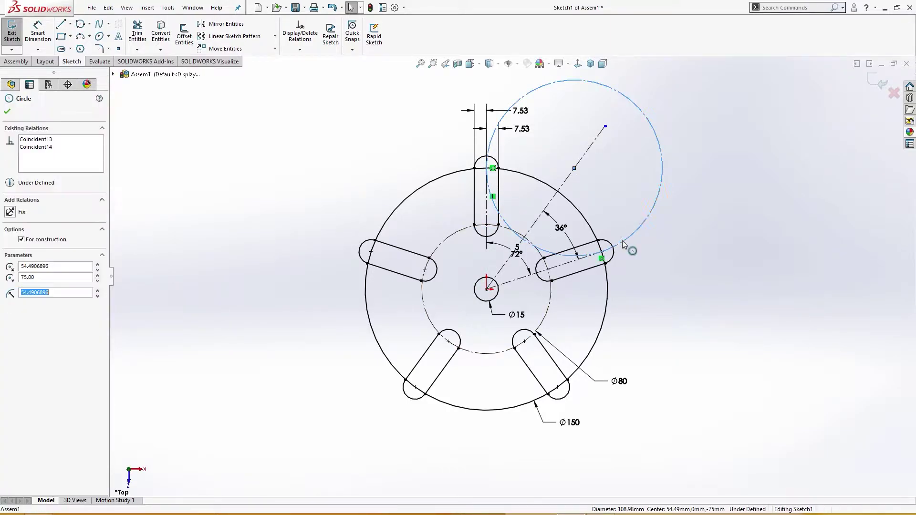
pyautogui.click(652, 251)
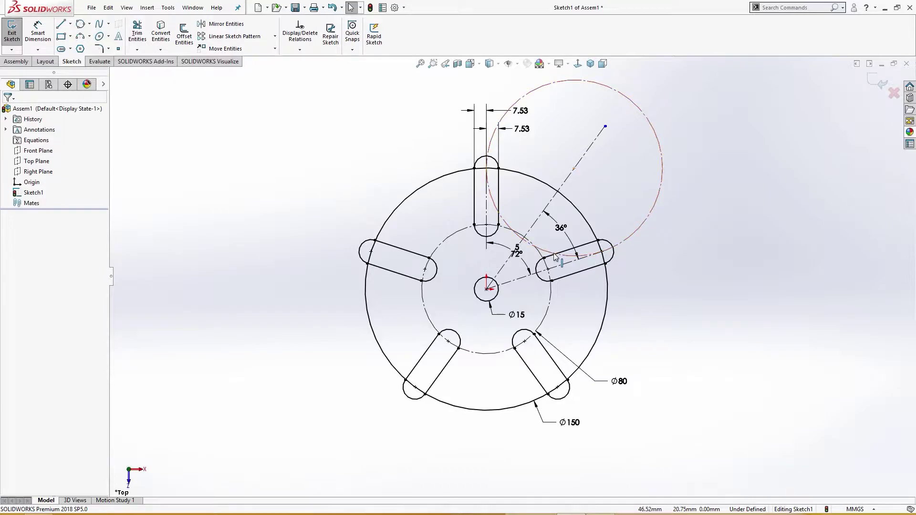
pyautogui.doubleClick(524, 243)
pyautogui.press('Return')
pyautogui.click(634, 233)
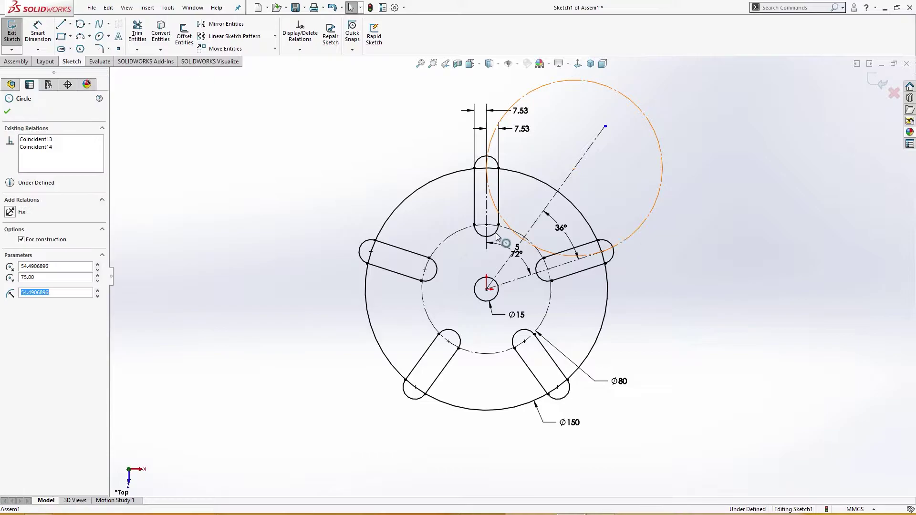
pyautogui.keyDown('ctrl'); pyautogui.click(549, 303); pyautogui.keyUp('ctrl')
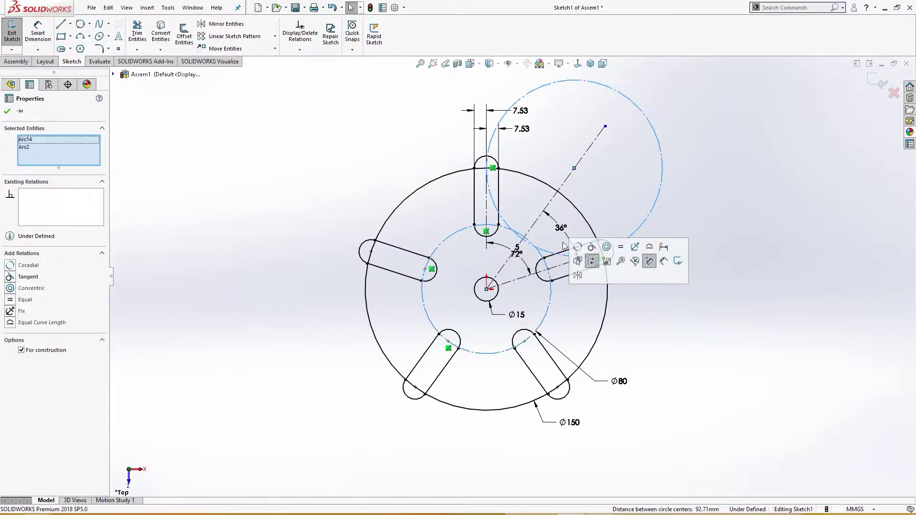
pyautogui.click(592, 246)
pyautogui.click(671, 306)
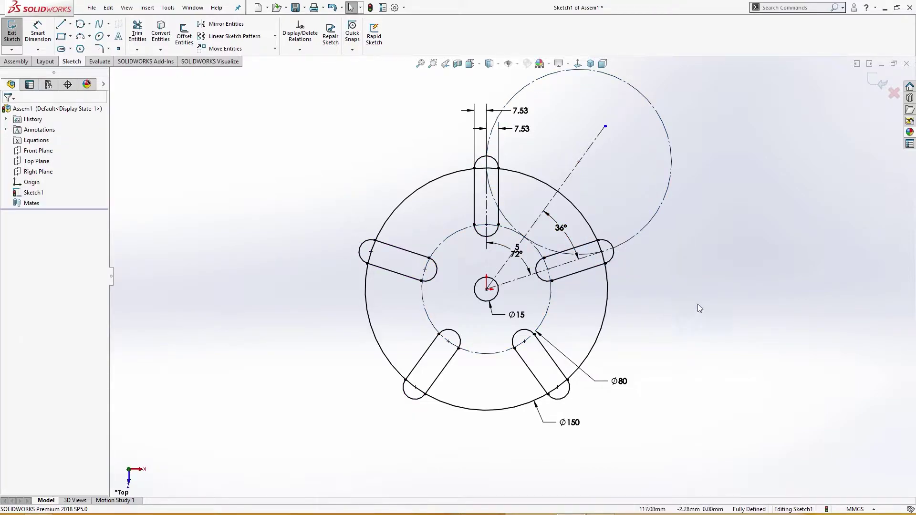
pyautogui.click(581, 164)
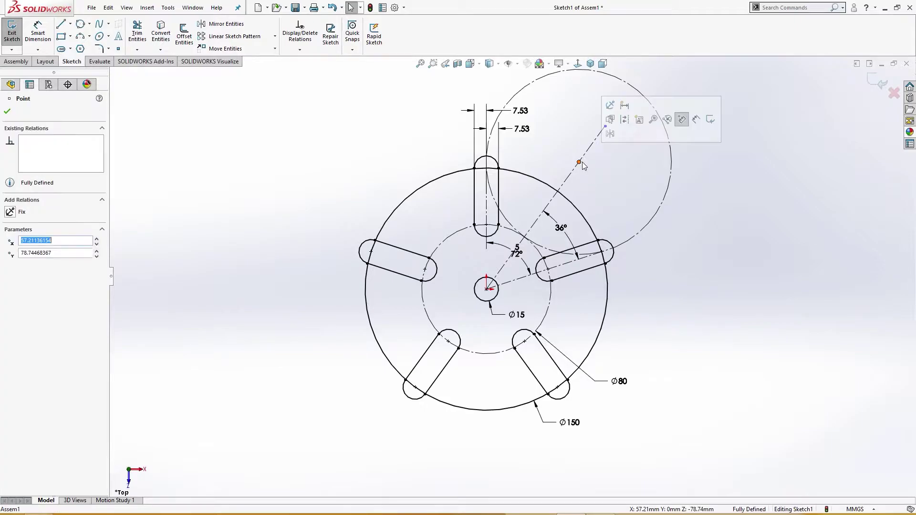
pyautogui.click(588, 170)
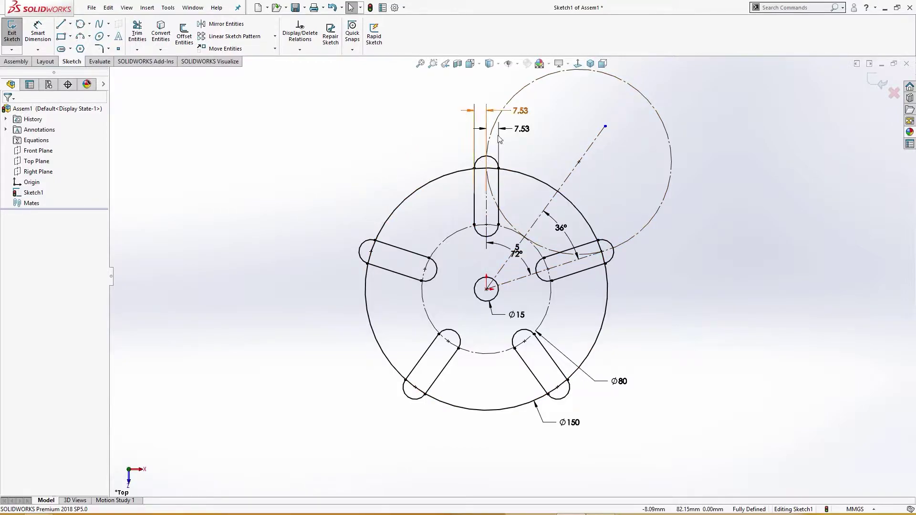
# Draw a circle centred on the perimeter construction circle's centre and dimension its diameter as 85 mm
pyautogui.moveTo(728, 317); pyautogui.dragTo(730, 273, button='right')
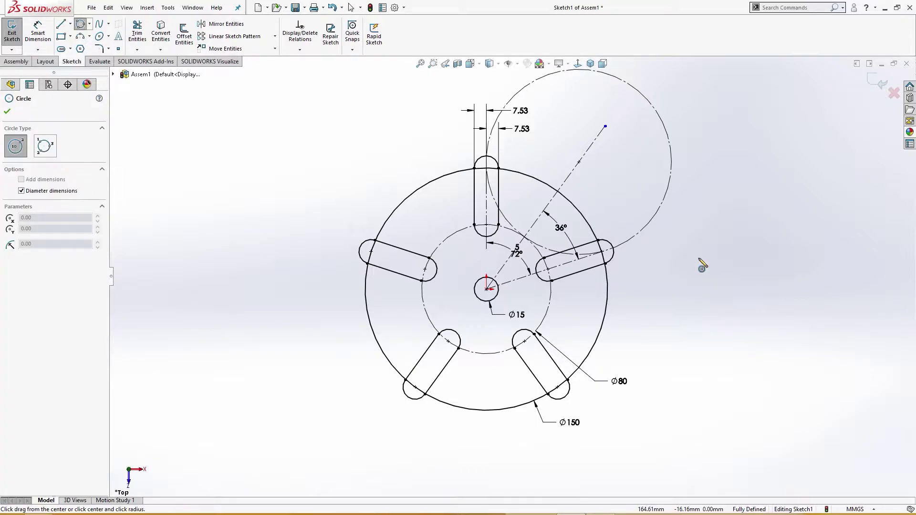
pyautogui.click(579, 162)
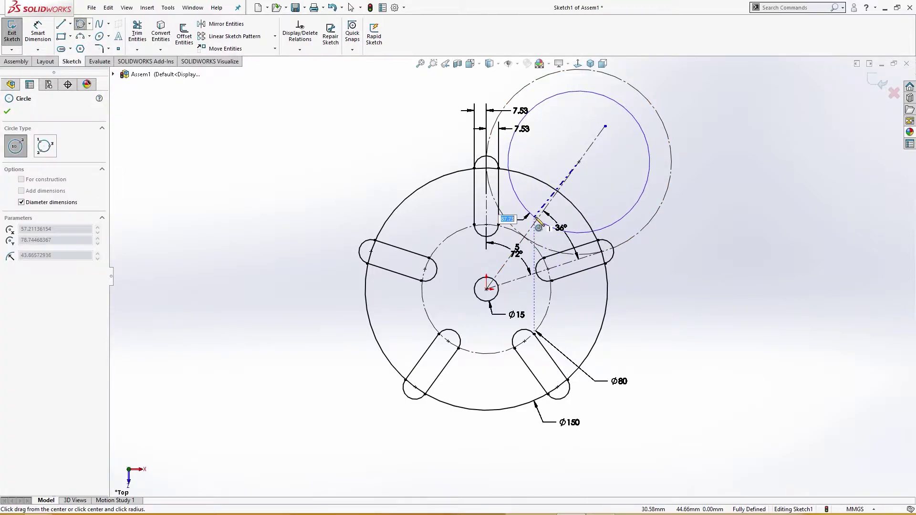
pyautogui.click(538, 221)
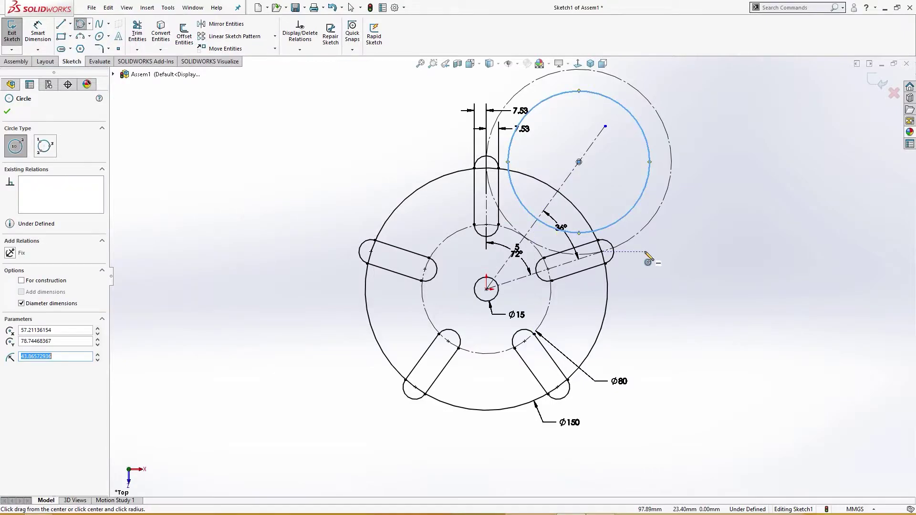
pyautogui.press('Escape')
pyautogui.moveTo(665, 295); pyautogui.dragTo(660, 260, button='right')
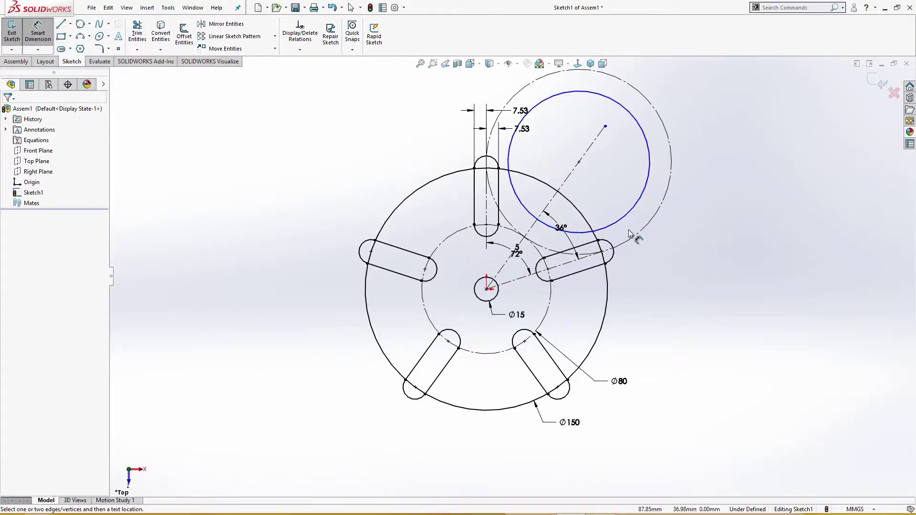
pyautogui.click(628, 214)
pyautogui.click(685, 257)
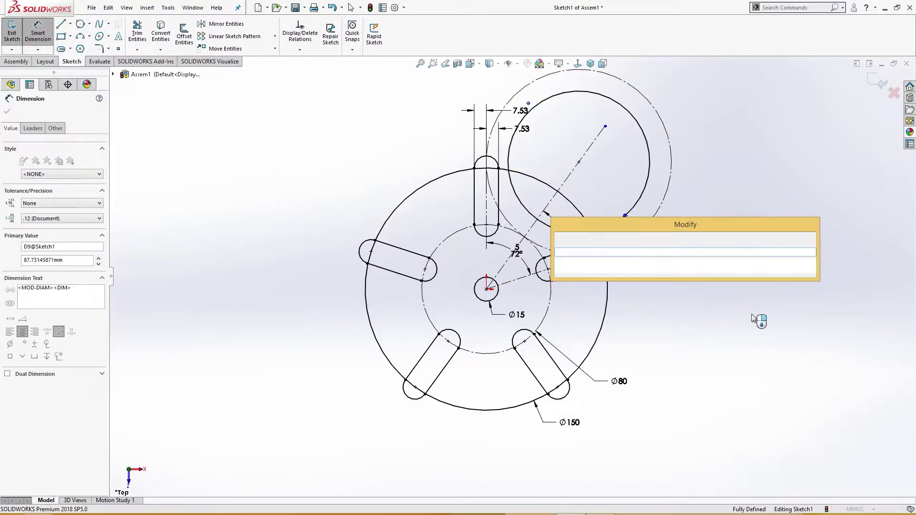
pyautogui.write('85')
pyautogui.press('Return')
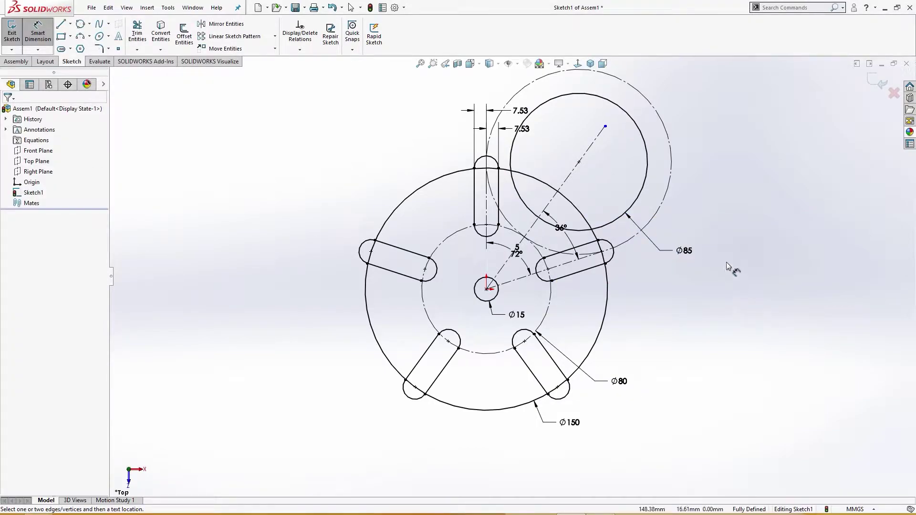
# Trim the 85 mm circle outside the disc and the disc edge inside it, leaving a concave arc between the two slots
pyautogui.moveTo(726, 262); pyautogui.dragTo(750, 311, button='right')
pyautogui.click(631, 200)
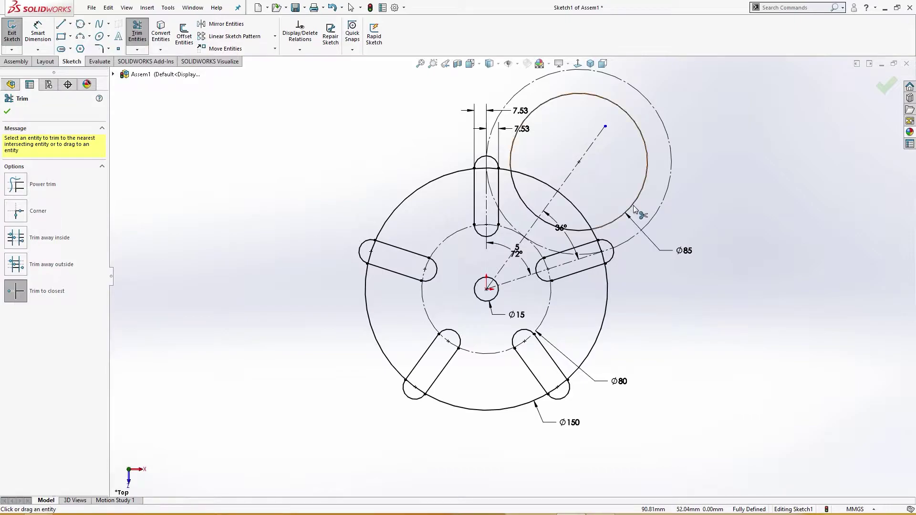
pyautogui.click(572, 198)
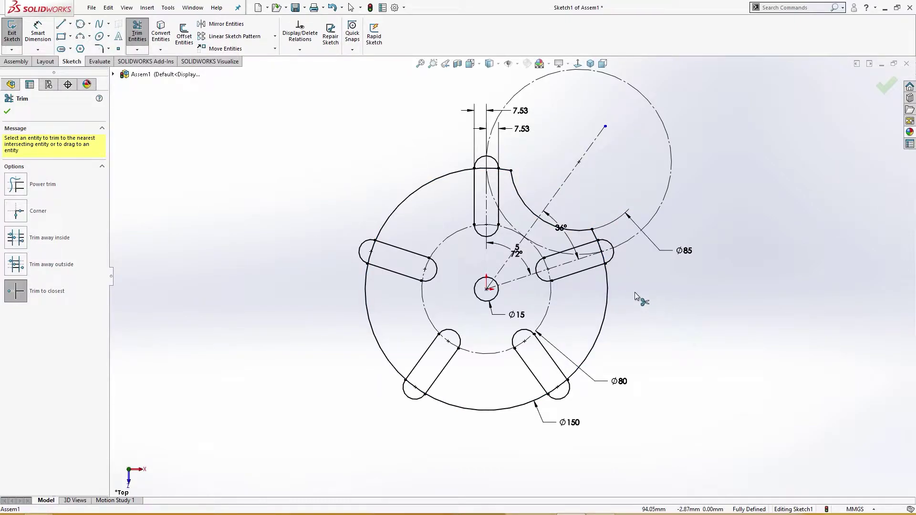
pyautogui.press('Escape')
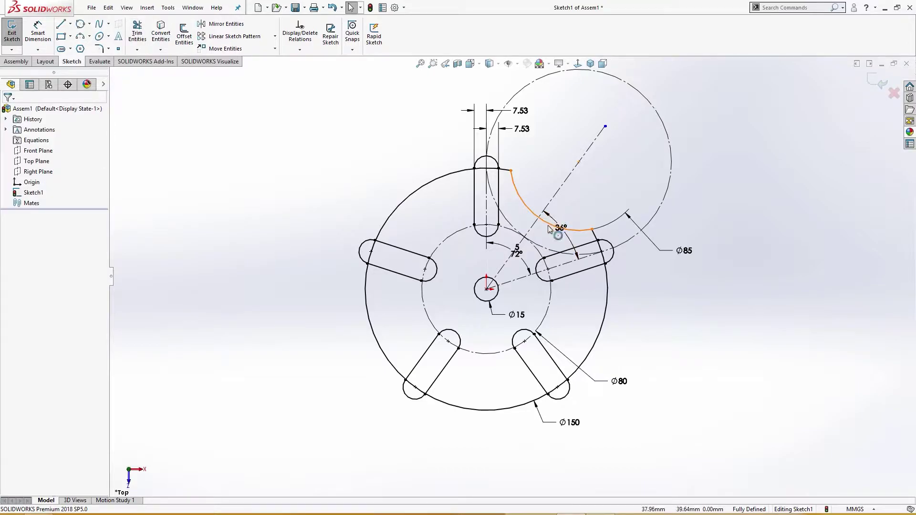
# Circular-pattern the concave arc about the origin with 5 equally spaced instances over 360 degrees
pyautogui.click(550, 219)
pyautogui.click(274, 36)
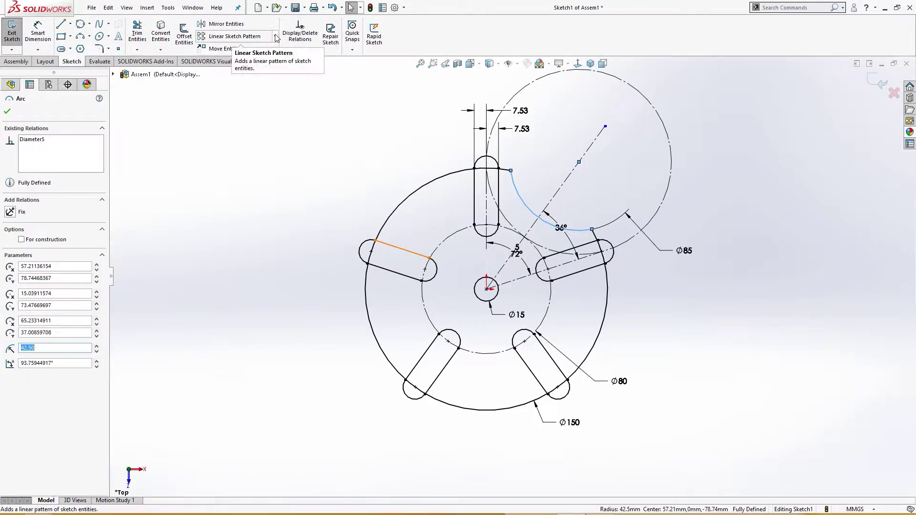
pyautogui.click(226, 57)
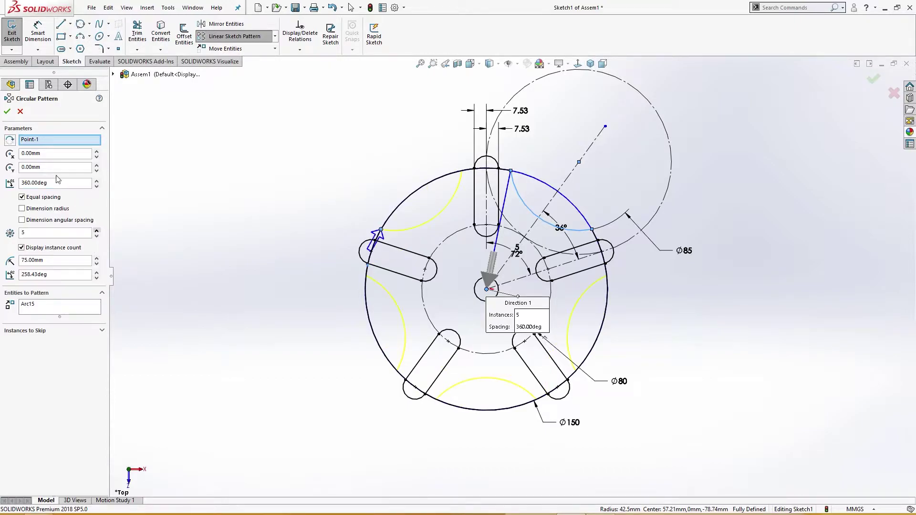
pyautogui.click(7, 111)
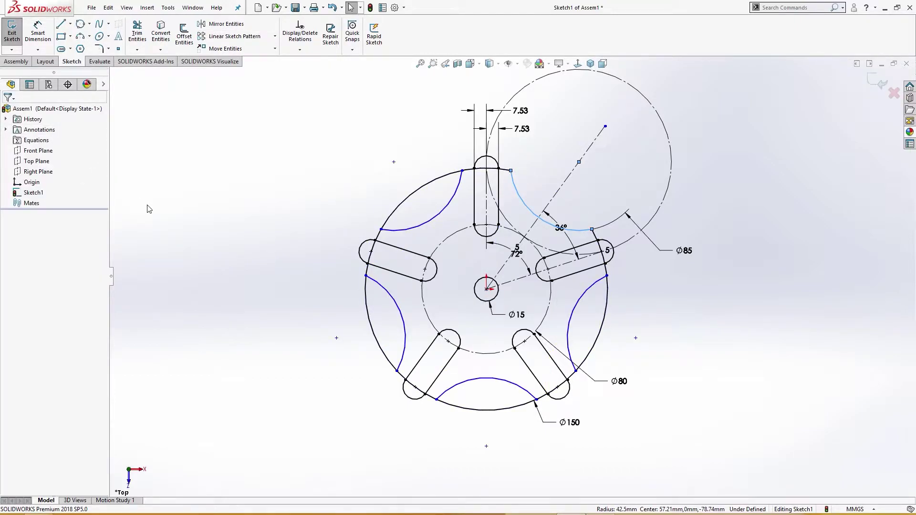
# Trim the four disc edge segments lying outside the patterned concave arcs
pyautogui.press('t')
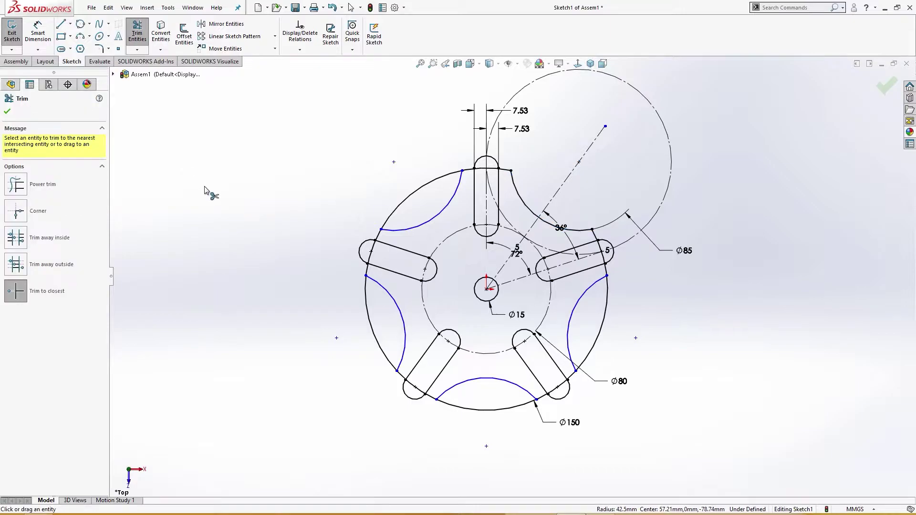
pyautogui.click(408, 197)
pyautogui.click(368, 312)
pyautogui.click(507, 409)
pyautogui.click(597, 351)
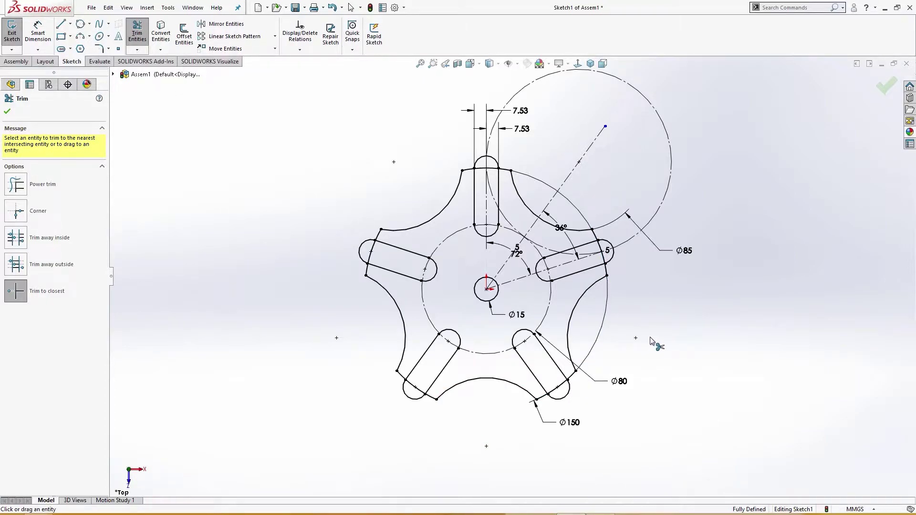
pyautogui.press('Escape')
# Reposition the 36 degree, 150 mm and 80 mm dimension labels for readability, and exit the sketch
pyautogui.moveTo(560, 228); pyautogui.dragTo(591, 195)
pyautogui.click(683, 330)
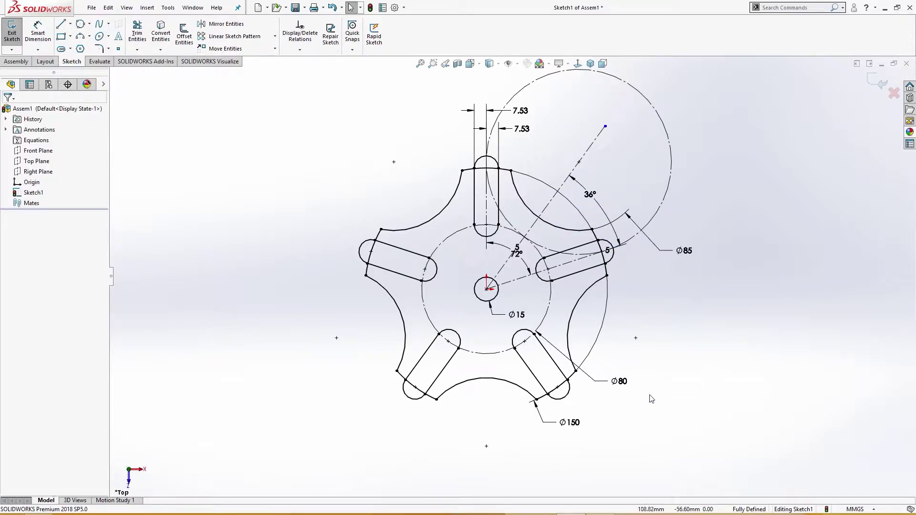
pyautogui.moveTo(568, 422); pyautogui.dragTo(581, 417)
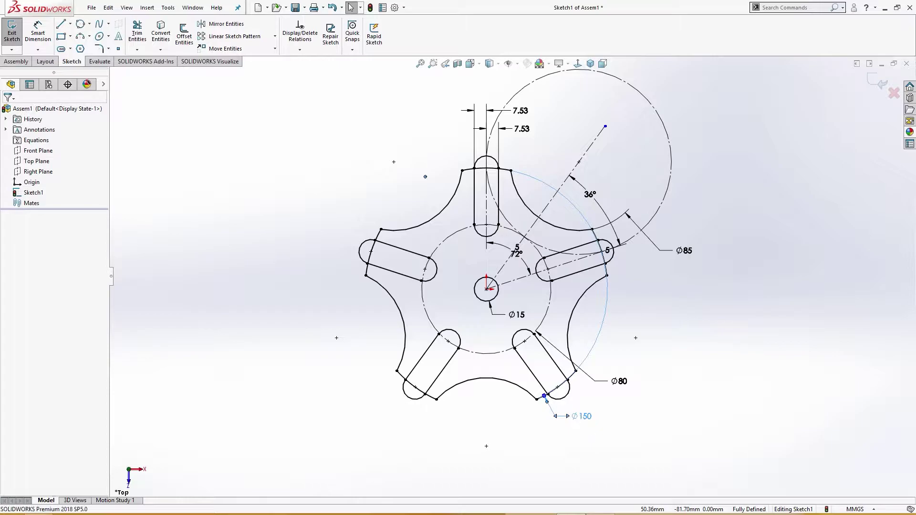
pyautogui.moveTo(616, 380); pyautogui.dragTo(624, 350)
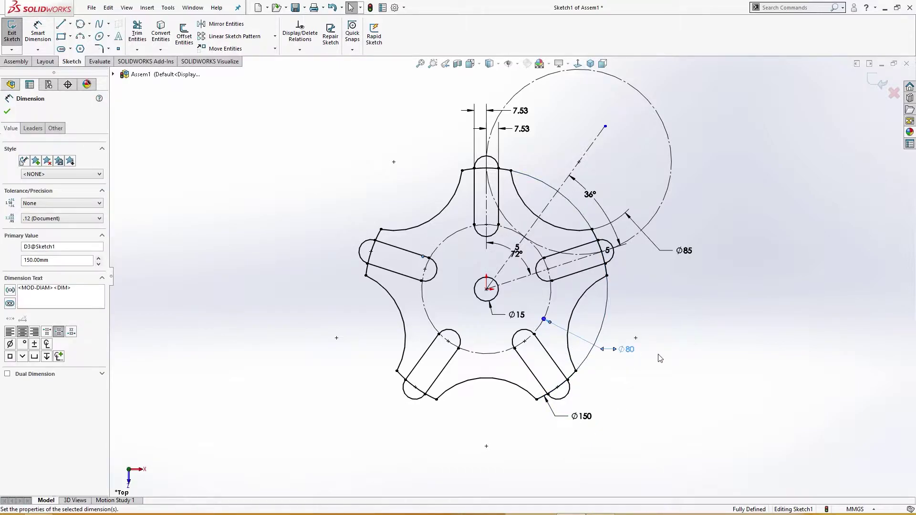
pyautogui.click(699, 353)
pyautogui.click(881, 85)
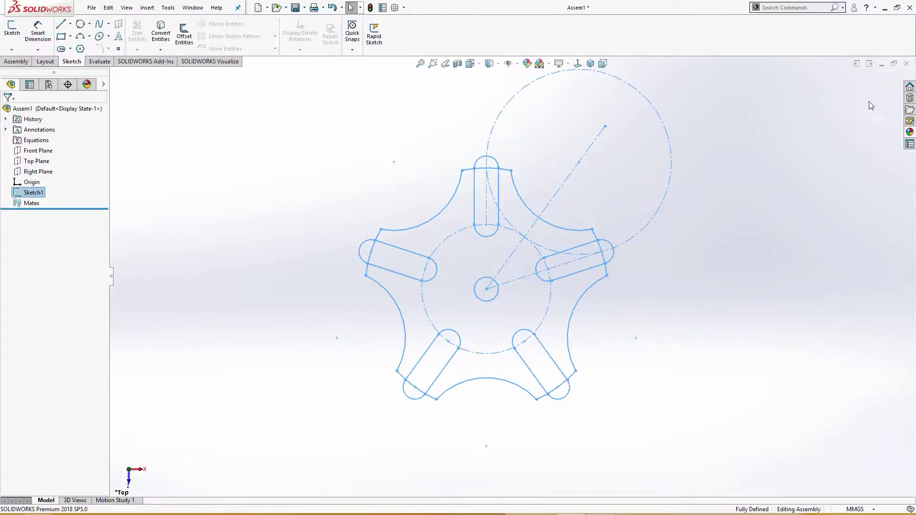
pyautogui.click(713, 311)
# Start a new sketch on the Top Plane and draw a 15 mm diameter circle at the driver construction circle's centre
pyautogui.click(47, 163)
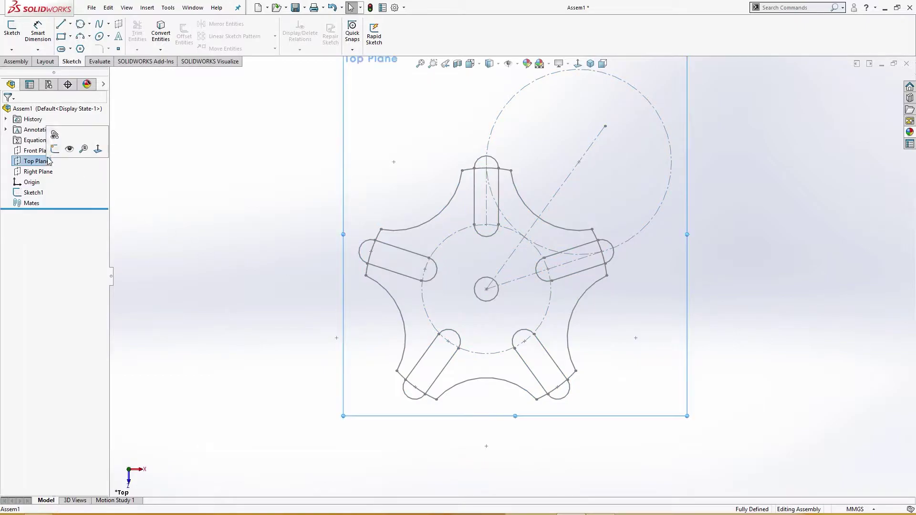
pyautogui.click(52, 152)
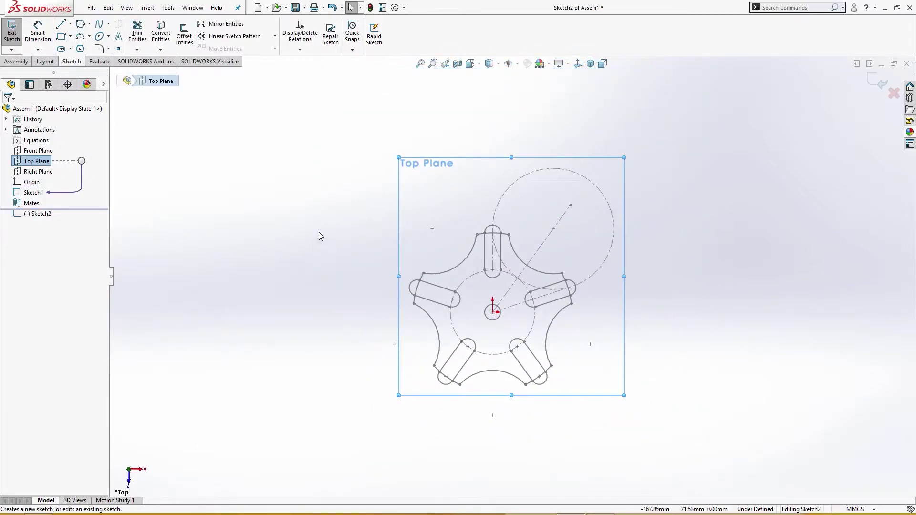
pyautogui.press('c')
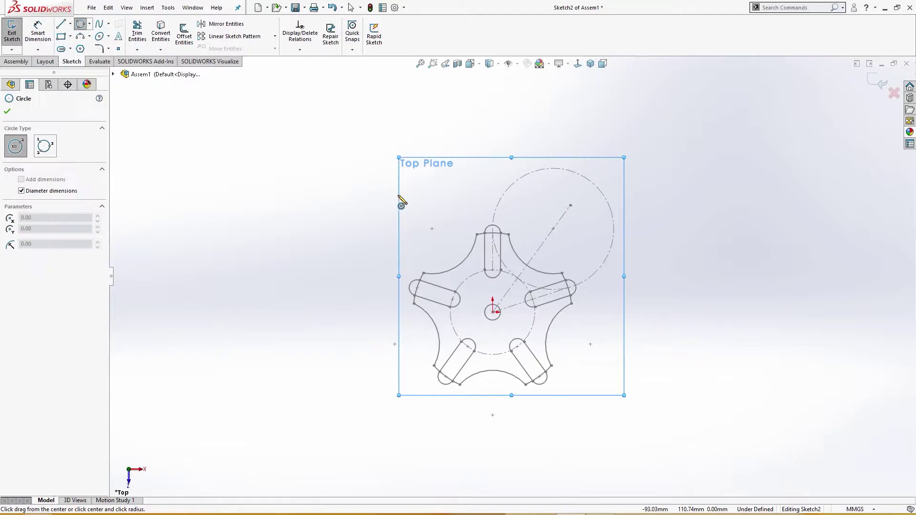
pyautogui.click(553, 229)
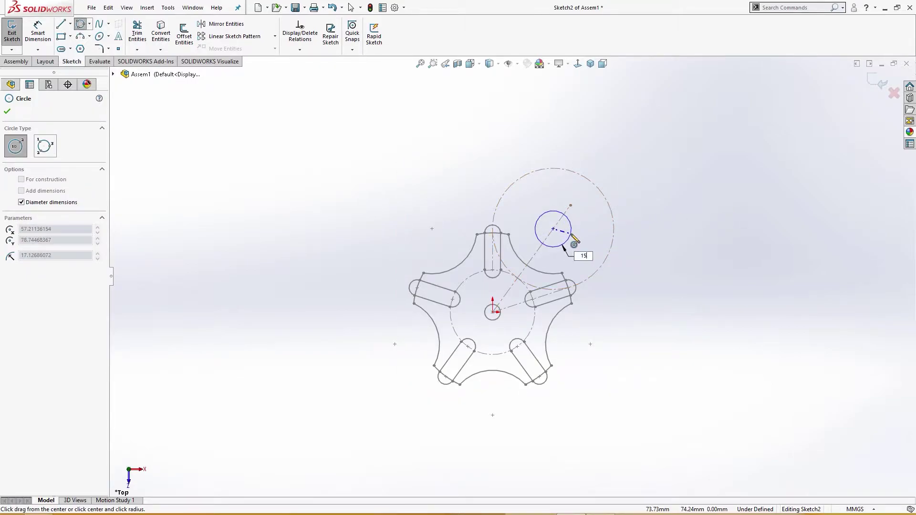
pyautogui.press('Return')
# Draw a second circle about 77 mm in diameter, concentric with the 15 mm circle and just inside the disc's concave arc
pyautogui.click(553, 229)
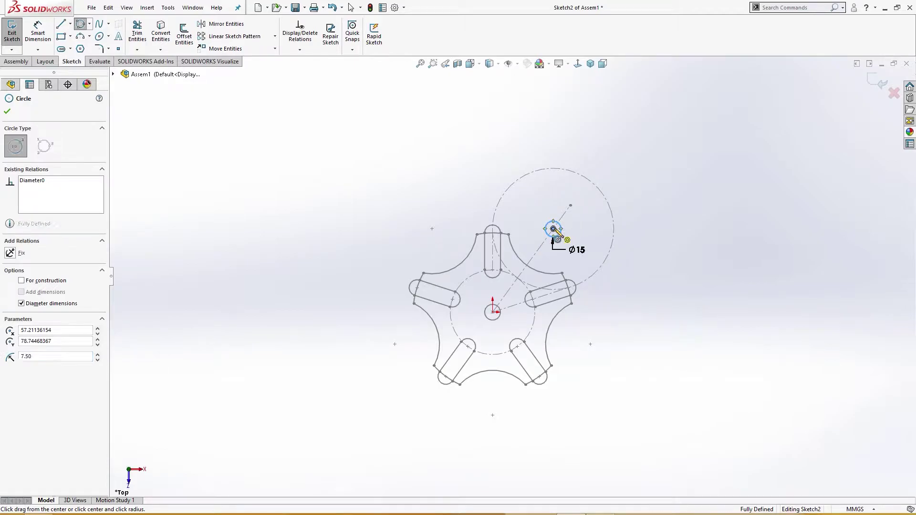
pyautogui.click(566, 270)
pyautogui.press('Escape')
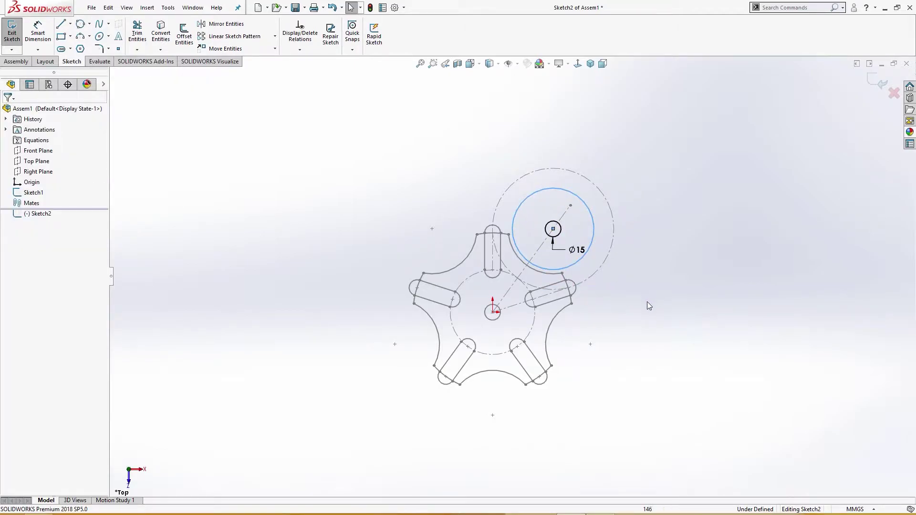
# Dimension the second circle's diameter as 84.95 mm and place its label closer to the circle
pyautogui.moveTo(632, 317); pyautogui.dragTo(604, 269, button='right')
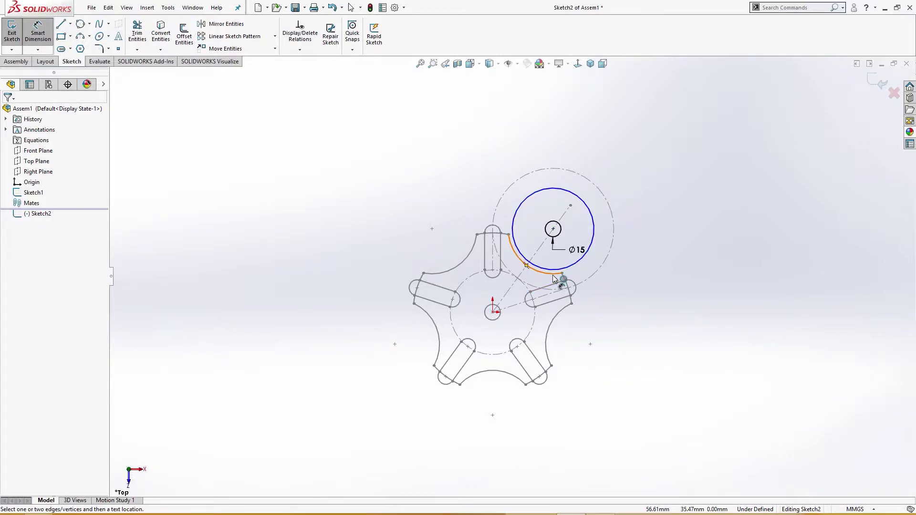
pyautogui.click(553, 275)
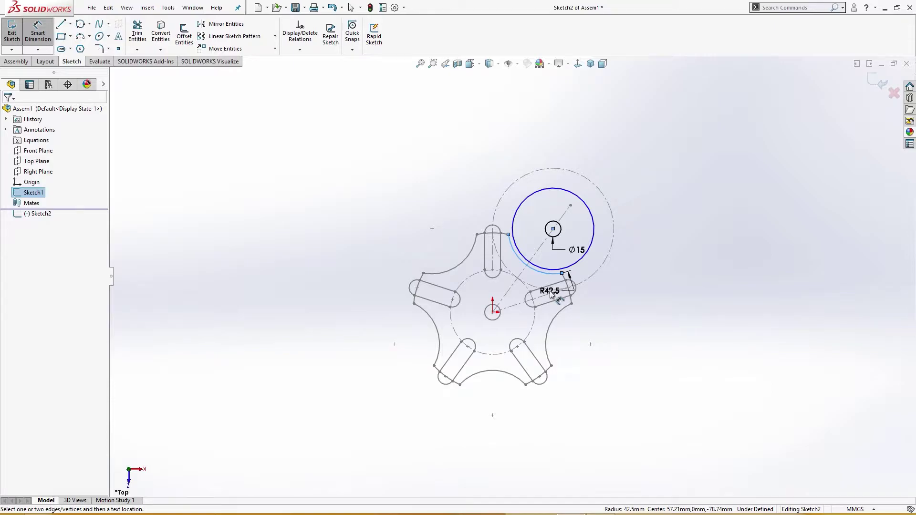
pyautogui.press('Escape')
pyautogui.click(573, 270)
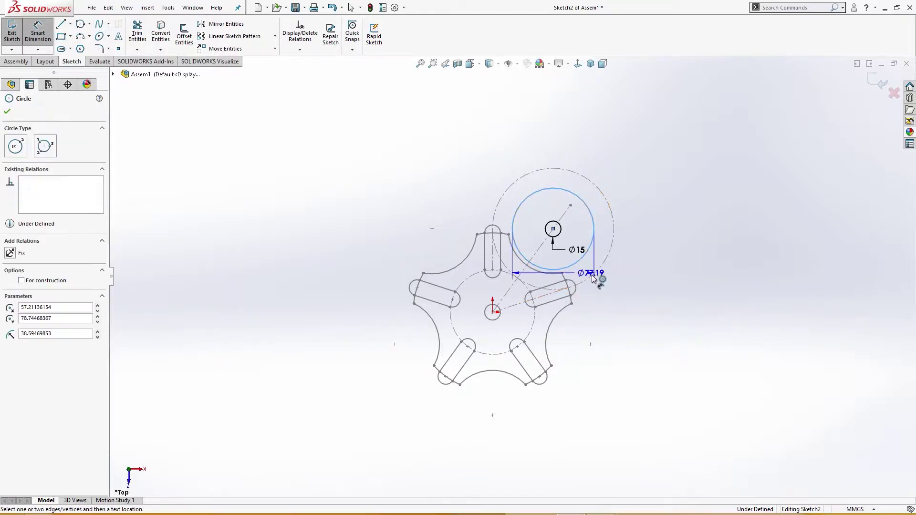
pyautogui.click(653, 305)
pyautogui.write('84.95')
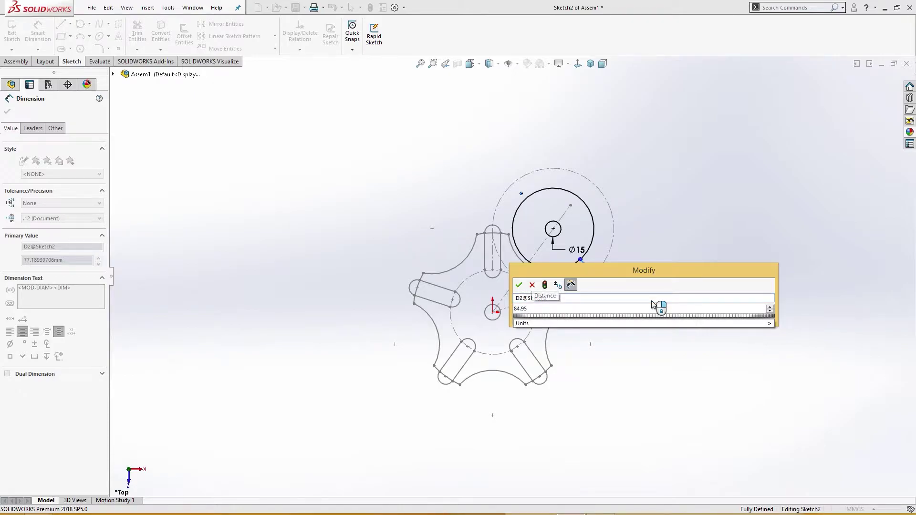
pyautogui.press('Return')
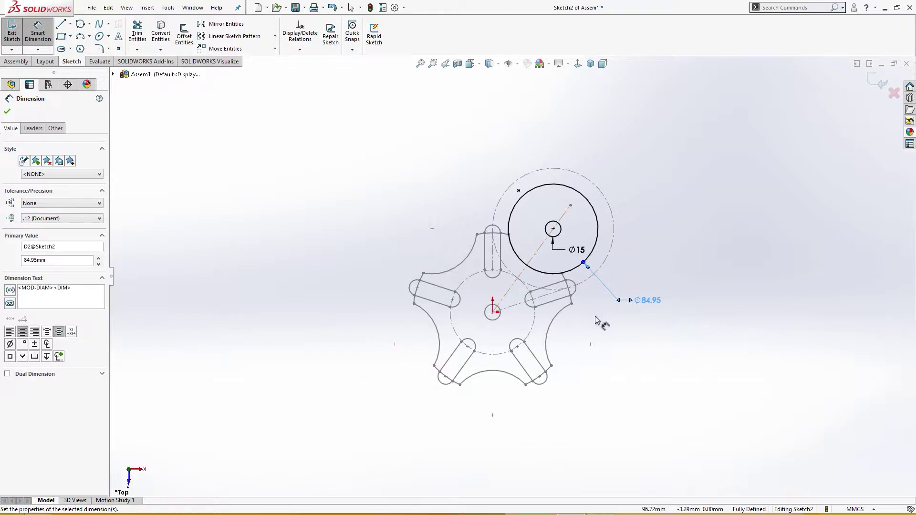
pyautogui.press('Escape')
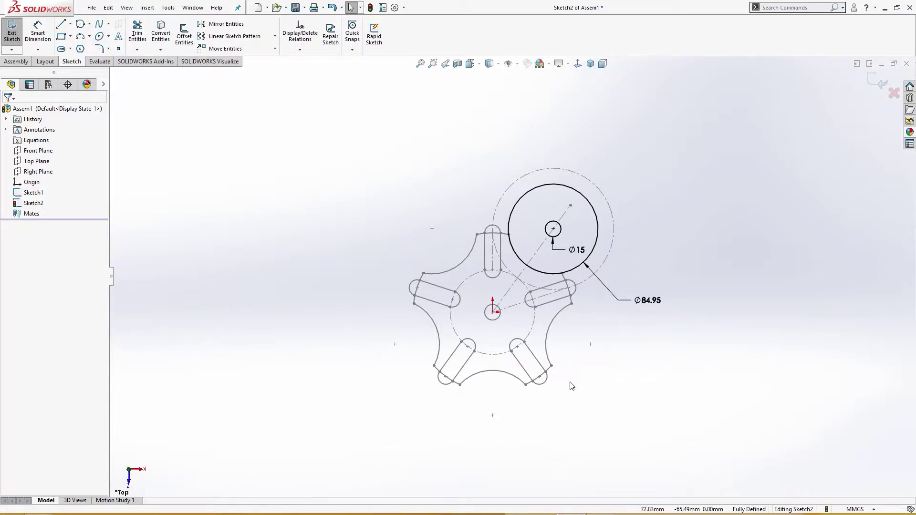
pyautogui.moveTo(648, 300); pyautogui.dragTo(629, 288)
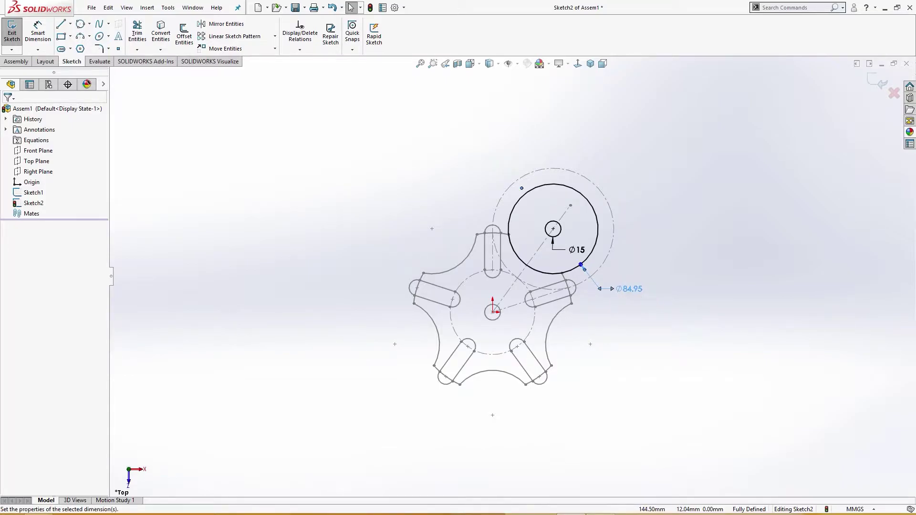
# Draw a third circle about 144 mm in diameter, concentric with the driver's 15 mm circle and enclosing its construction circle
pyautogui.moveTo(600, 363); pyautogui.dragTo(639, 358, button='right')
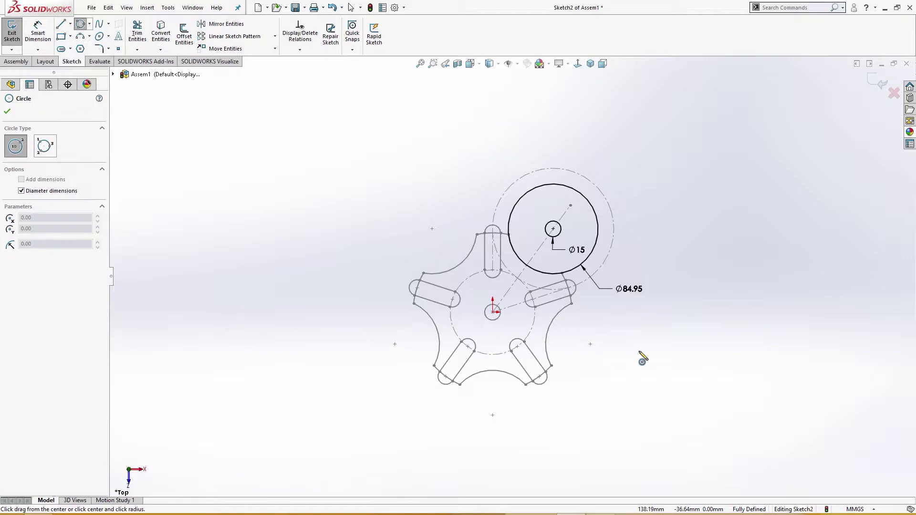
pyautogui.click(553, 229)
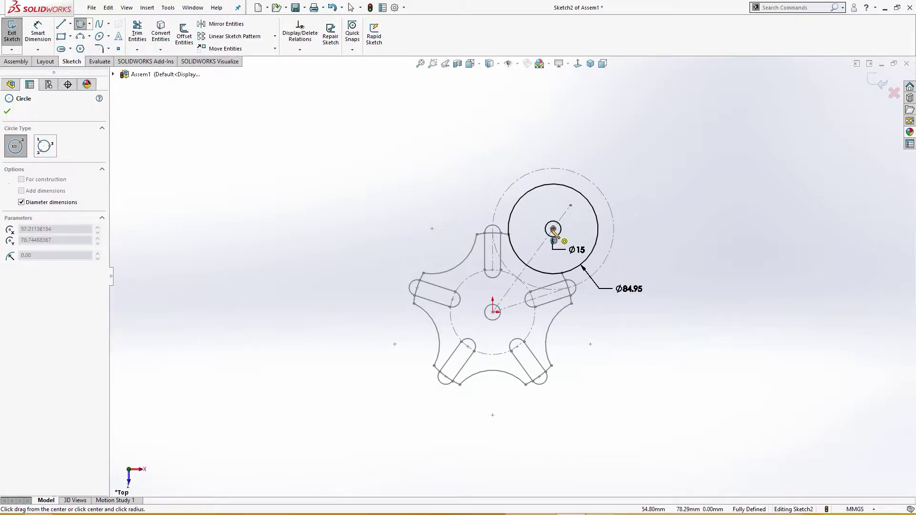
pyautogui.click(483, 255)
pyautogui.press('Escape')
# Dimension the outer driver circle's diameter as 145 mm
pyautogui.moveTo(674, 358); pyautogui.dragTo(656, 286, button='right')
pyautogui.click(620, 264)
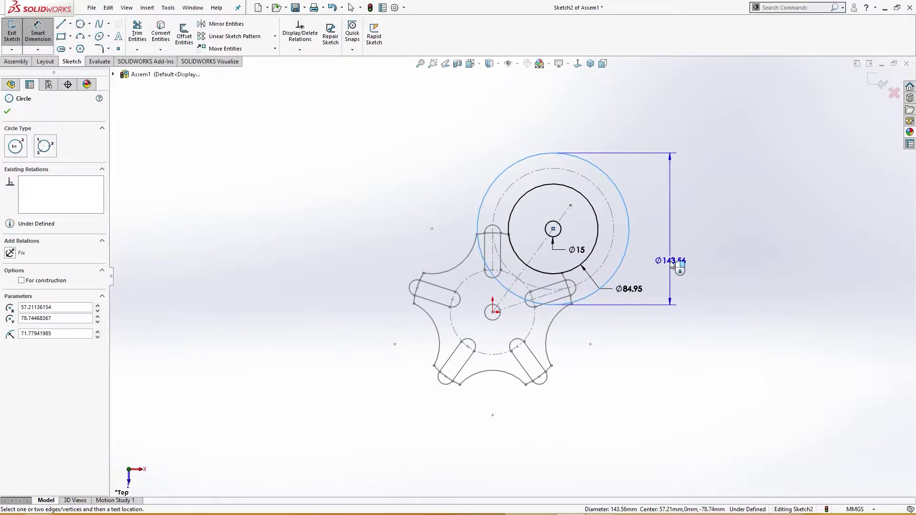
pyautogui.click(671, 262)
pyautogui.write('145')
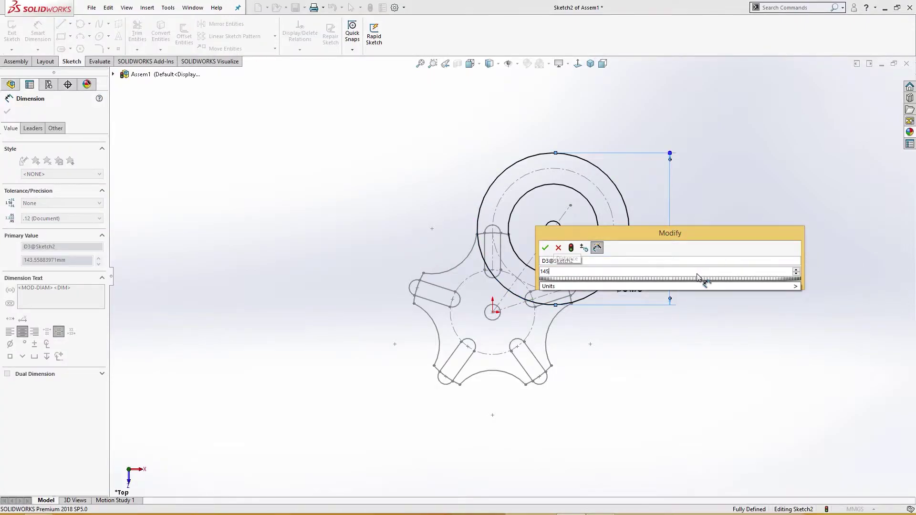
pyautogui.press('Return')
pyautogui.click(696, 274)
# Place a sketch point between the 84.95 mm circle and the driver's construction circle, near the line joining the two centres
pyautogui.scroll(-4, 548, 286)
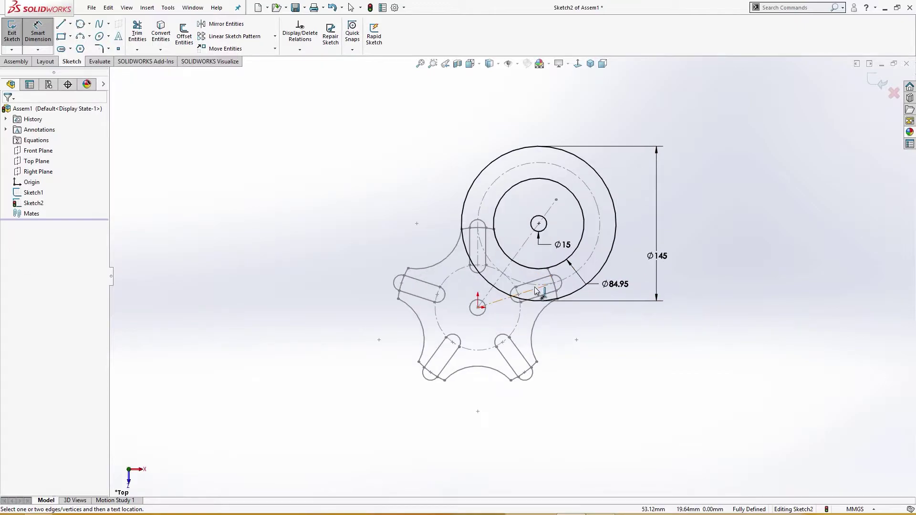
pyautogui.click(119, 49)
pyautogui.click(503, 258)
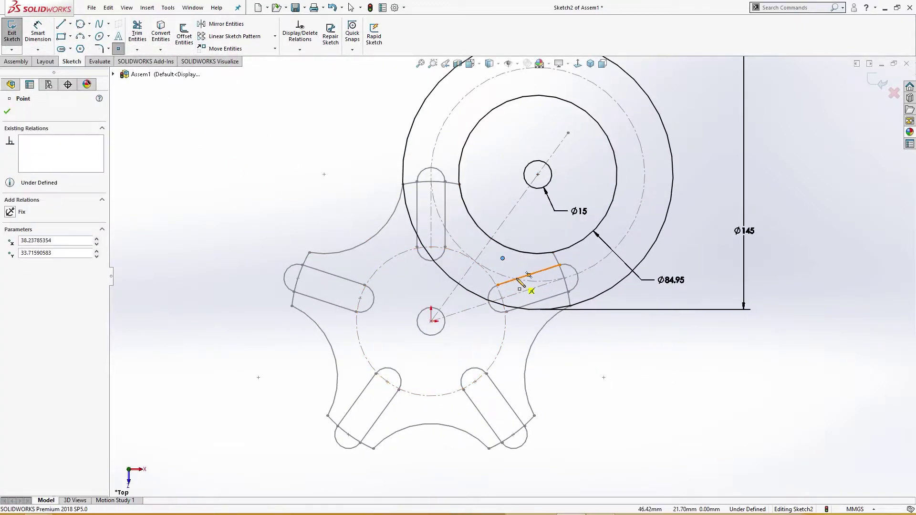
pyautogui.press('Escape')
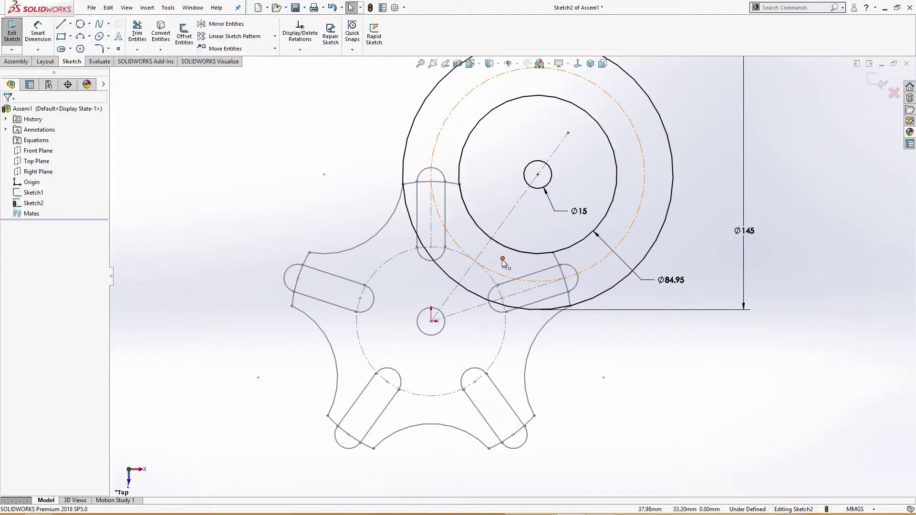
# Add an Intersection relation locating the point where the driver's construction circle crosses the centre-to-centre construction line
pyautogui.click(502, 260)
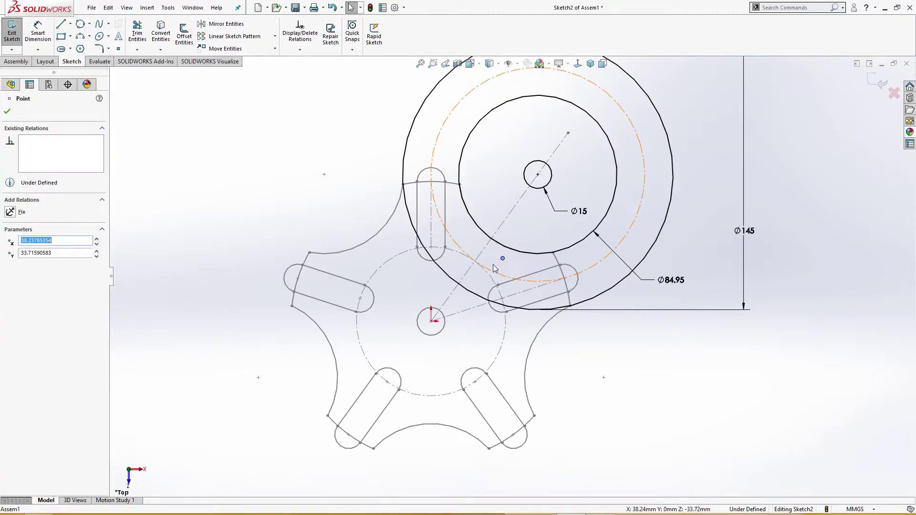
pyautogui.keyDown('ctrl'); pyautogui.click(495, 269); pyautogui.keyUp('ctrl')
pyautogui.keyDown('ctrl'); pyautogui.click(481, 257); pyautogui.keyUp('ctrl')
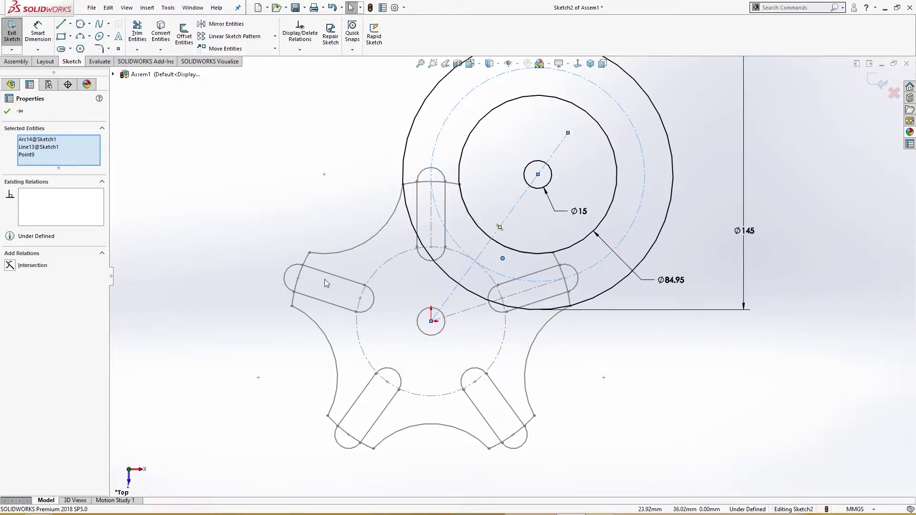
pyautogui.click(9, 266)
pyautogui.click(112, 288)
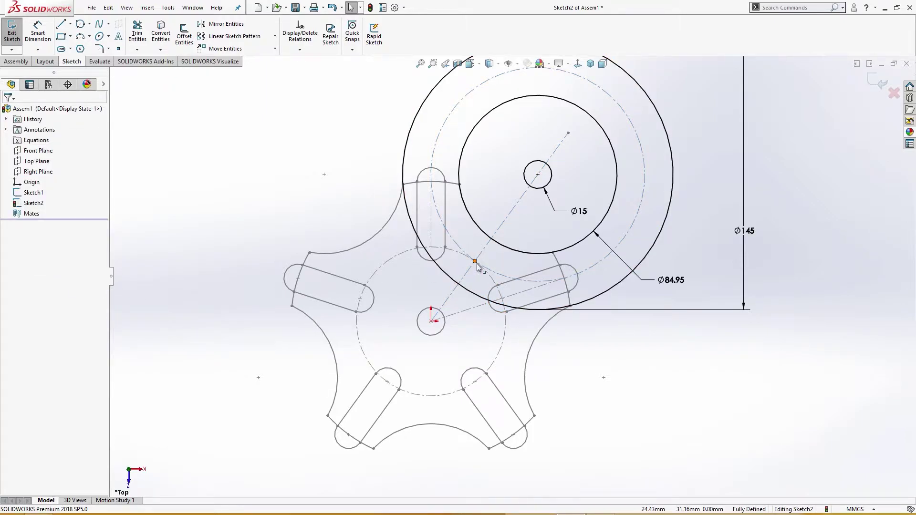
# Draw a 15 mm diameter pin circle centred on the intersection point, and move its dimension label clear of the geometry
pyautogui.moveTo(611, 402); pyautogui.dragTo(673, 402, button='right')
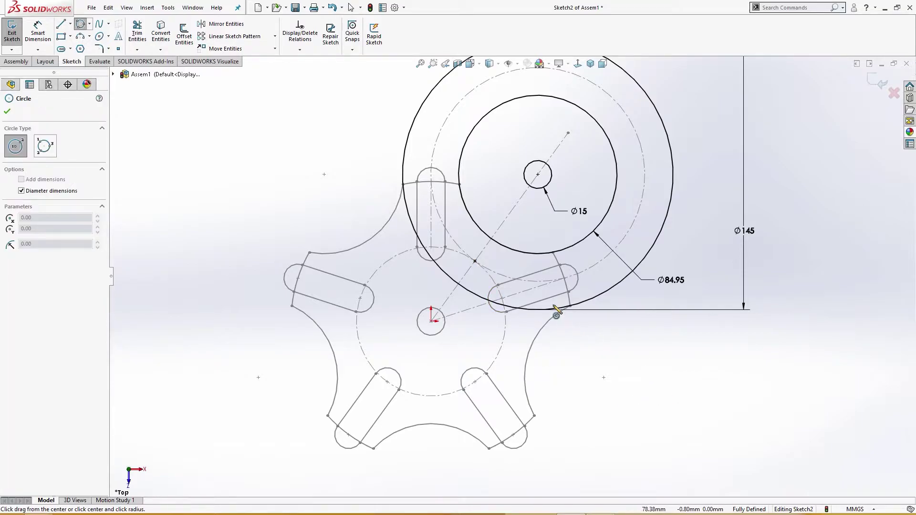
pyautogui.click(475, 262)
pyautogui.write('1')
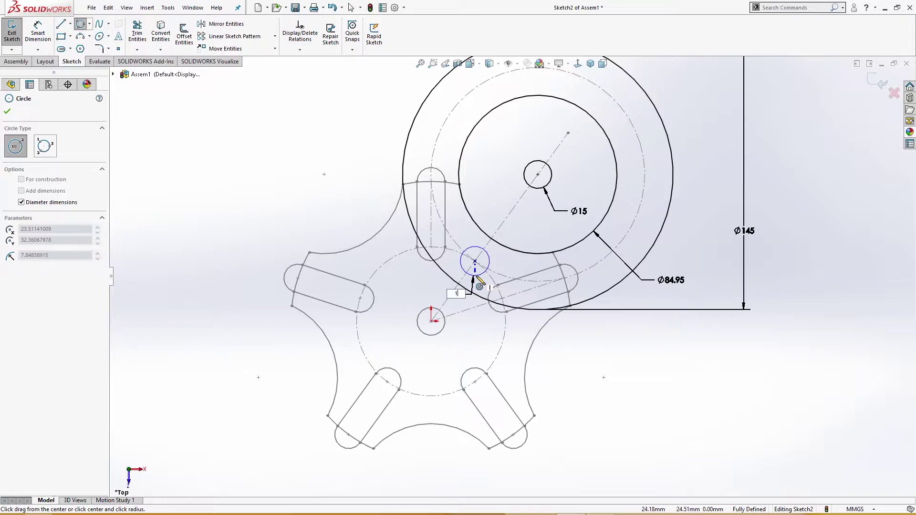
pyautogui.write('5')
pyautogui.press('Return')
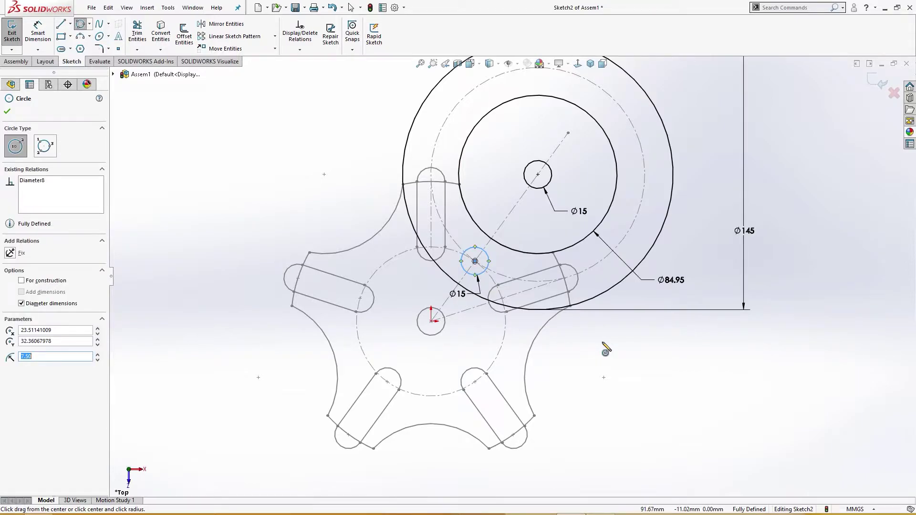
pyautogui.press('Escape')
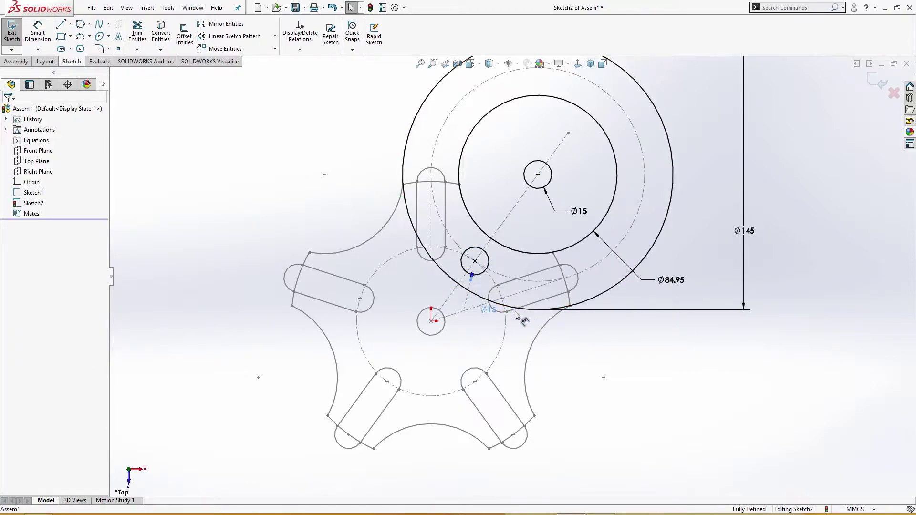
pyautogui.click(575, 346)
pyautogui.press('Escape')
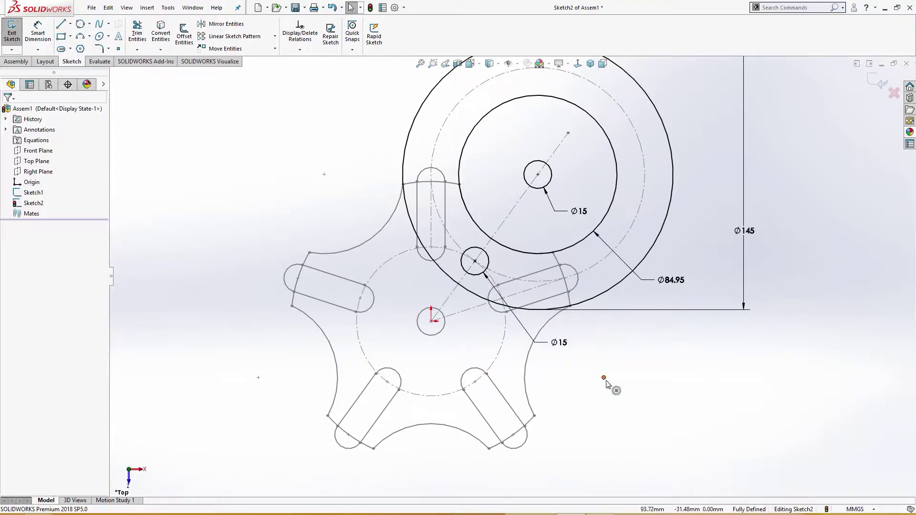
# Draw a circle about 153 mm in diameter centred on the origin, around the slotted wheel
pyautogui.press('f')
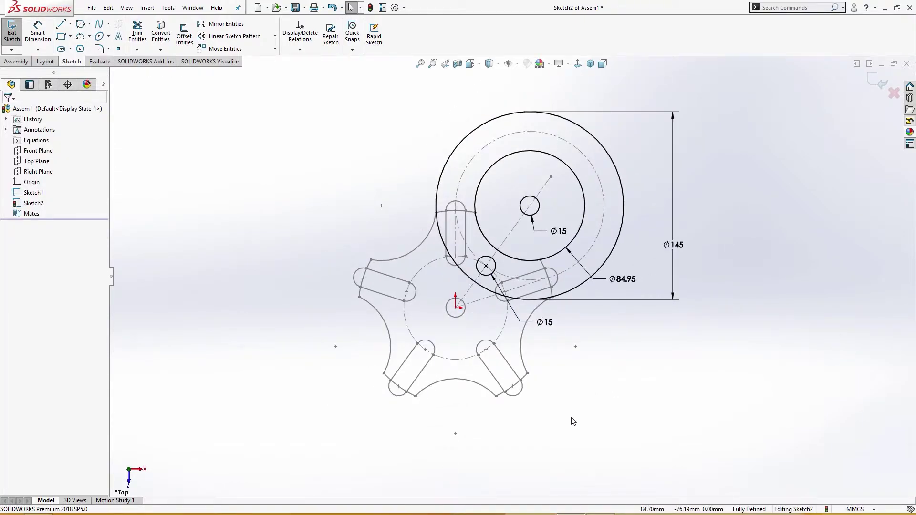
pyautogui.moveTo(566, 419); pyautogui.dragTo(544, 396, button='right')
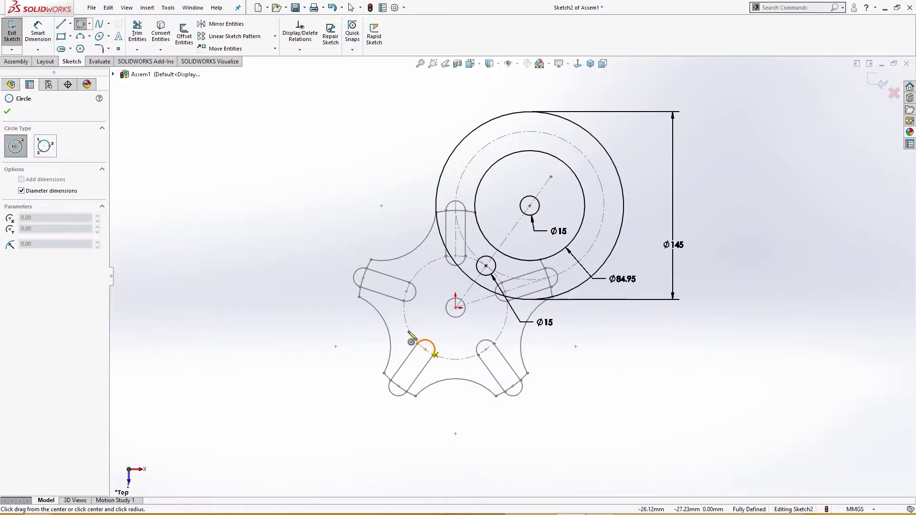
pyautogui.click(455, 308)
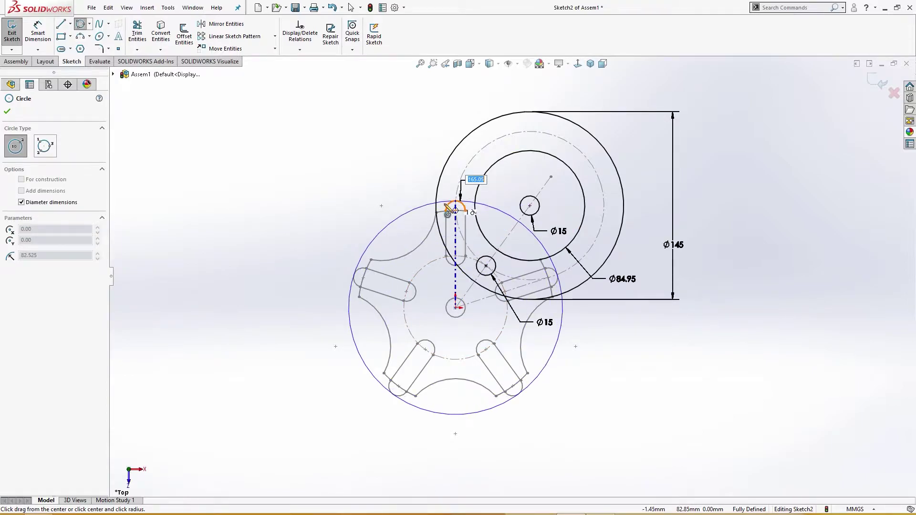
pyautogui.click(399, 231)
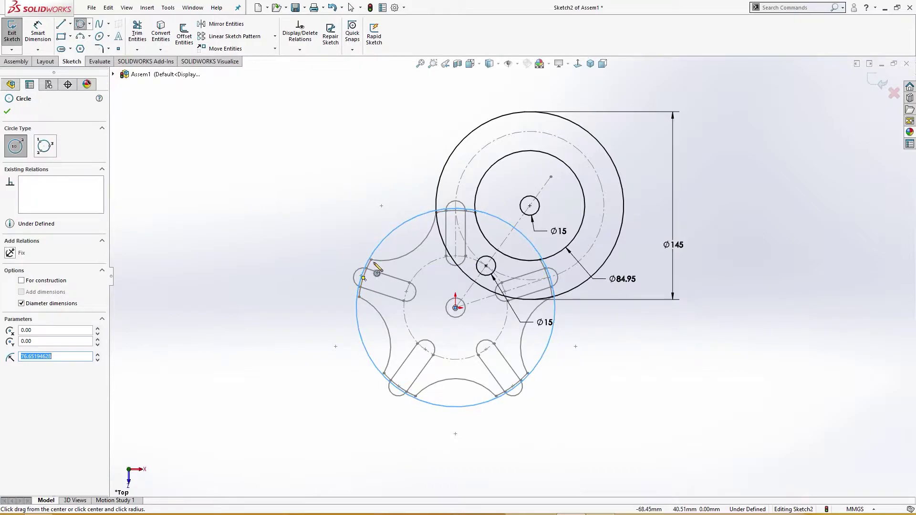
# Dimension the wheel-centred circle's diameter as 150.05 mm and shift its label along the dimension line
pyautogui.moveTo(628, 409); pyautogui.dragTo(624, 370, button='right')
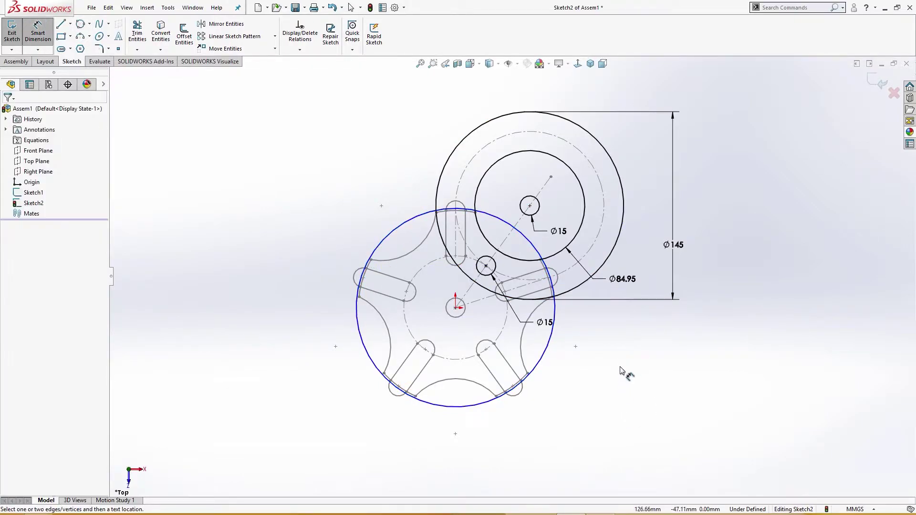
pyautogui.click(543, 366)
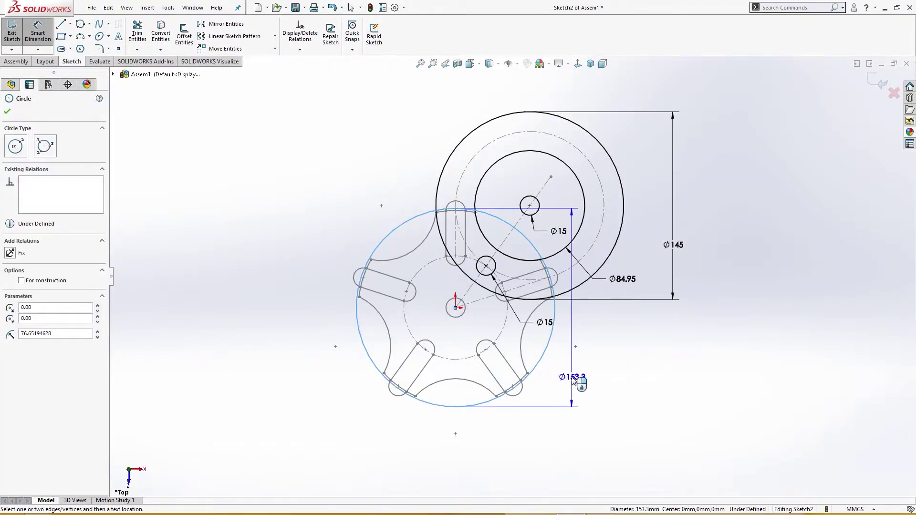
pyautogui.click(574, 380)
pyautogui.write('1')
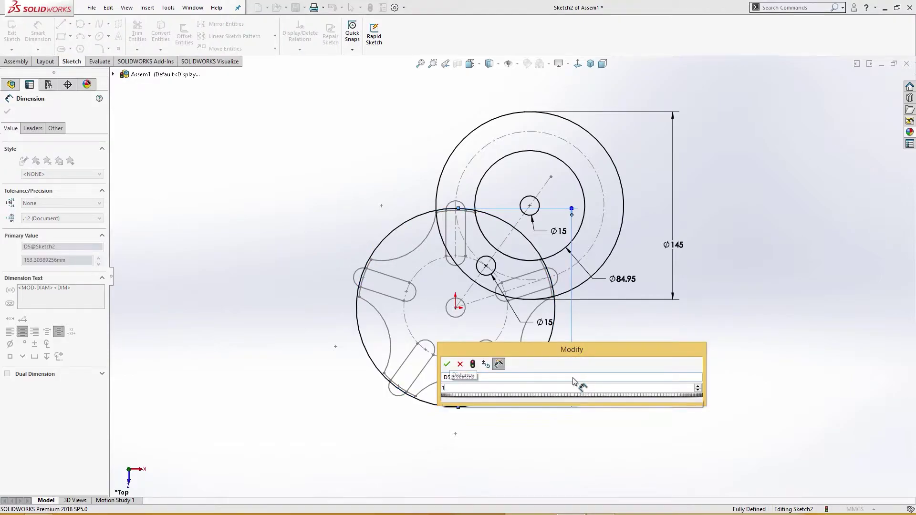
pyautogui.write('50.05')
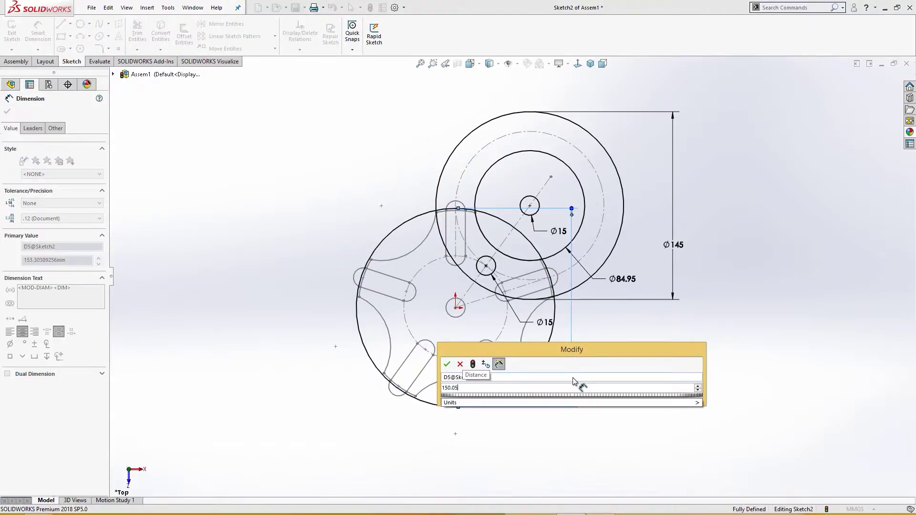
pyautogui.press('Return')
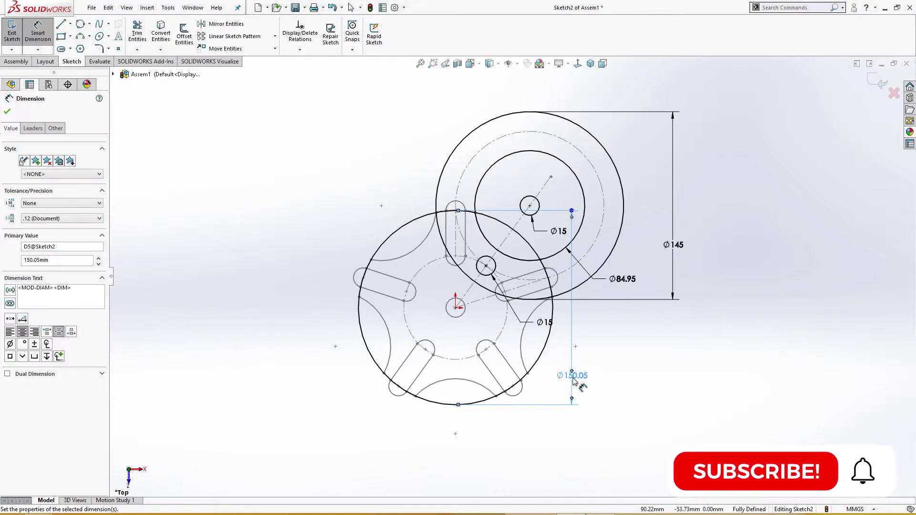
pyautogui.moveTo(583, 380); pyautogui.dragTo(583, 358)
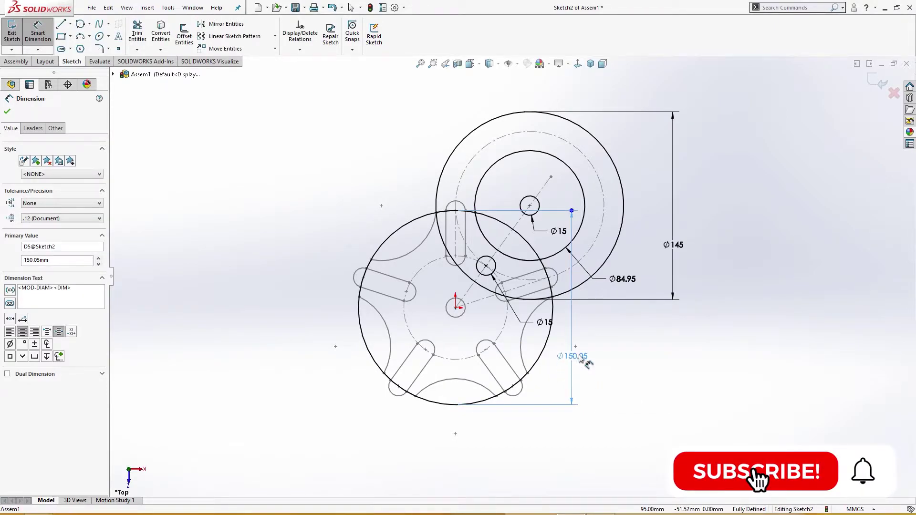
pyautogui.click(695, 385)
# Trim the 150.05 mm and 84.95 mm circles so they form the driver's crescent-cut locking disc, and exit the sketch
pyautogui.scroll(-2, 526, 245)
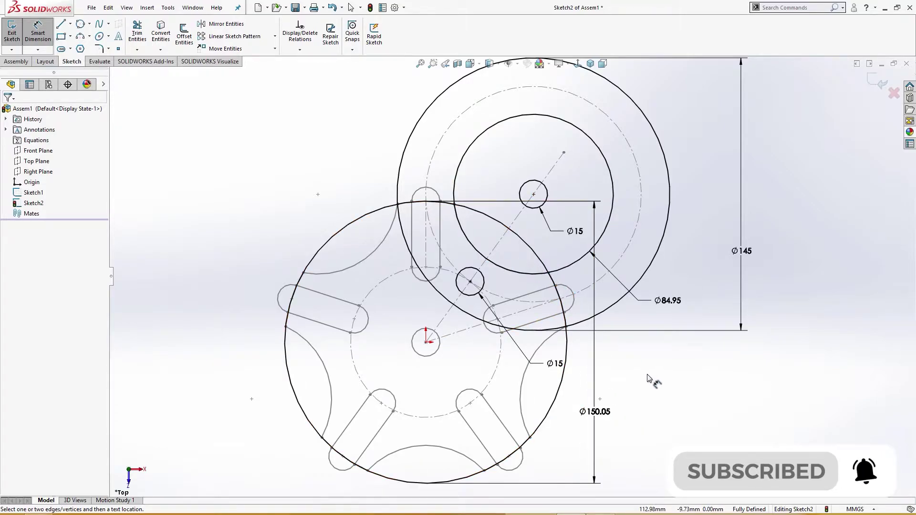
pyautogui.scroll(2, 651, 382)
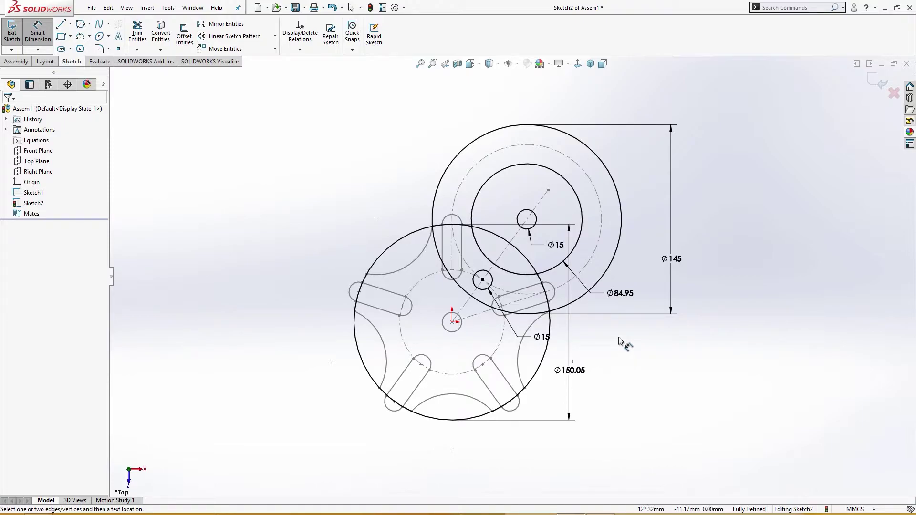
pyautogui.moveTo(642, 380); pyautogui.dragTo(643, 382, button='right')
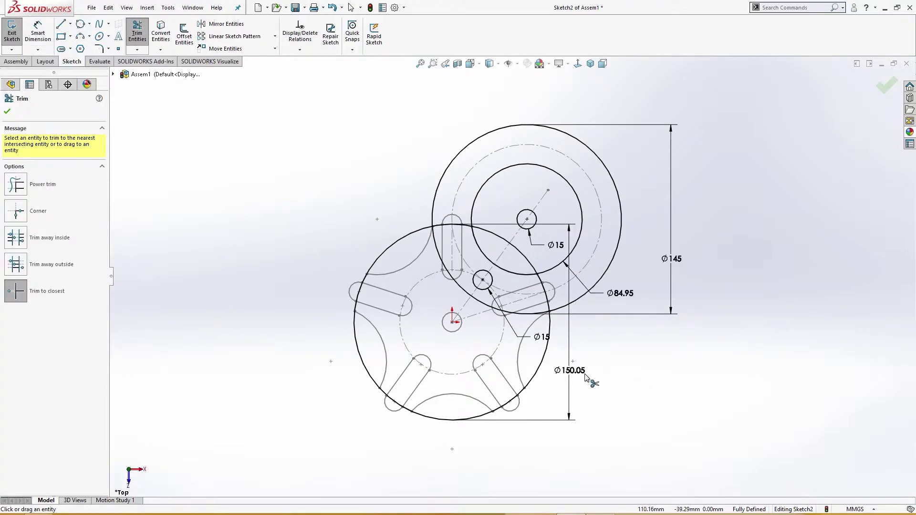
pyautogui.click(550, 315)
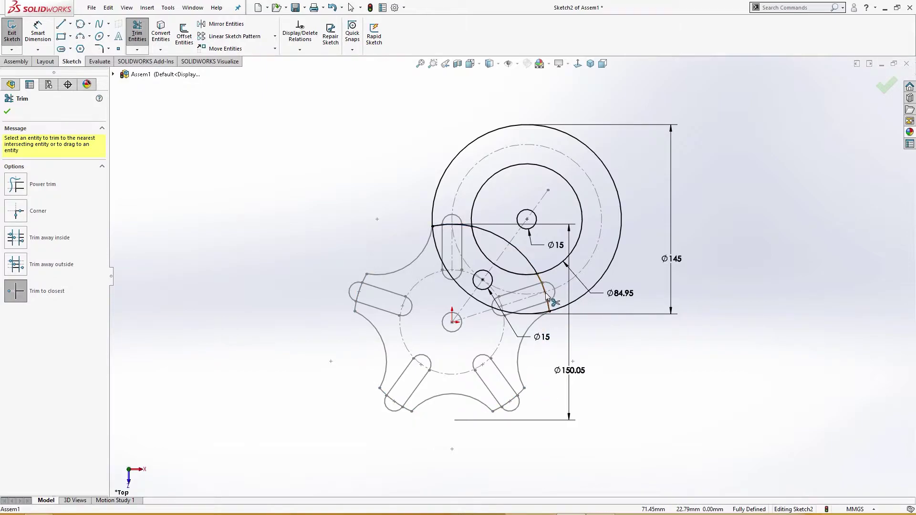
pyautogui.click(465, 228)
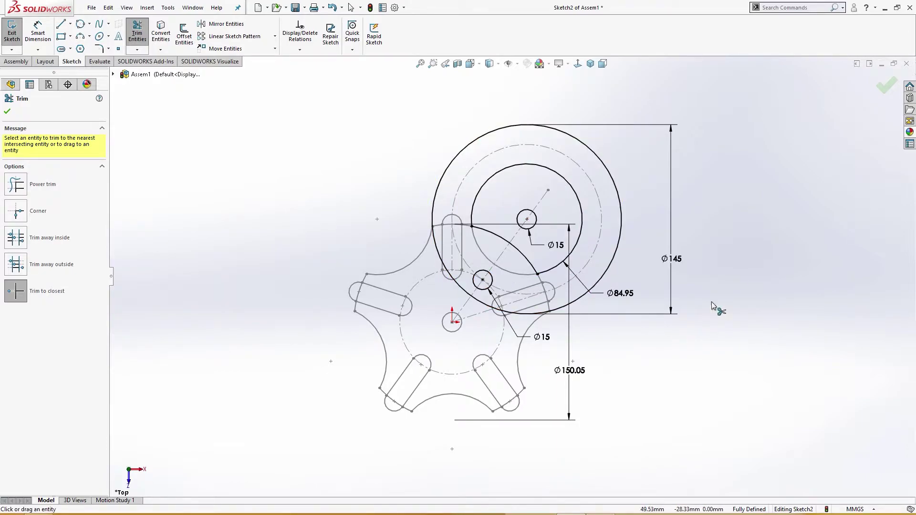
pyautogui.click(887, 82)
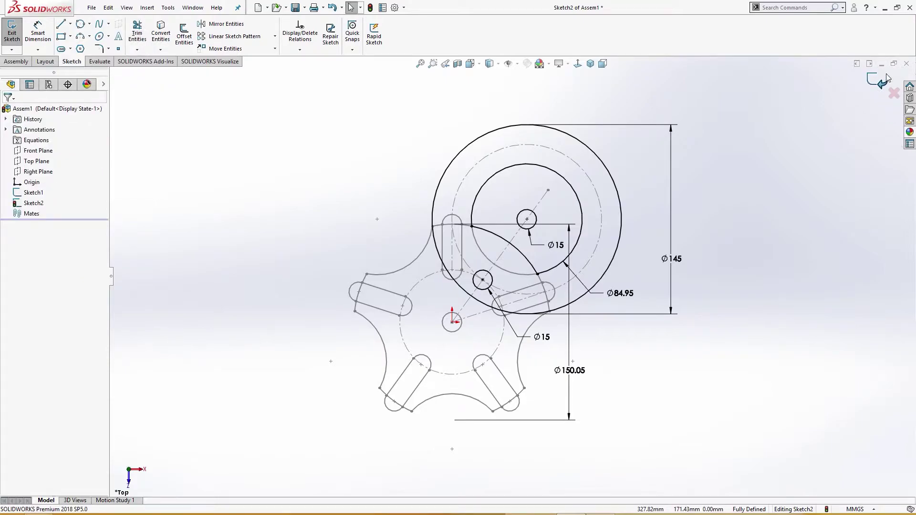
pyautogui.click(882, 85)
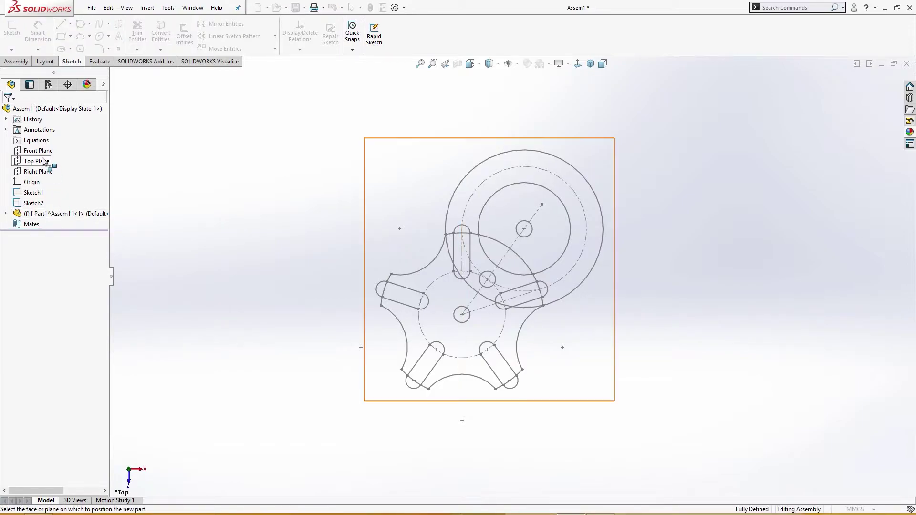
# Insert a new part into the assembly and position it on the assembly's Top Plane
pyautogui.click(5, 214)
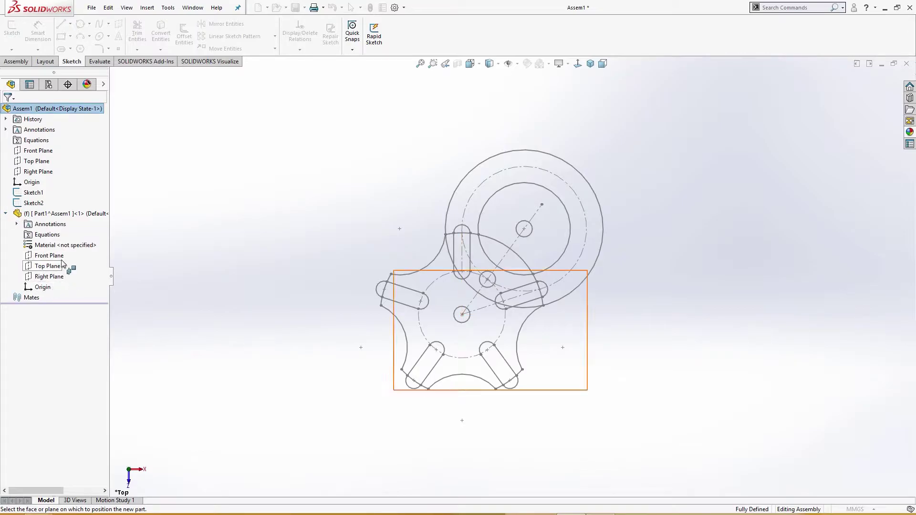
pyautogui.click(44, 162)
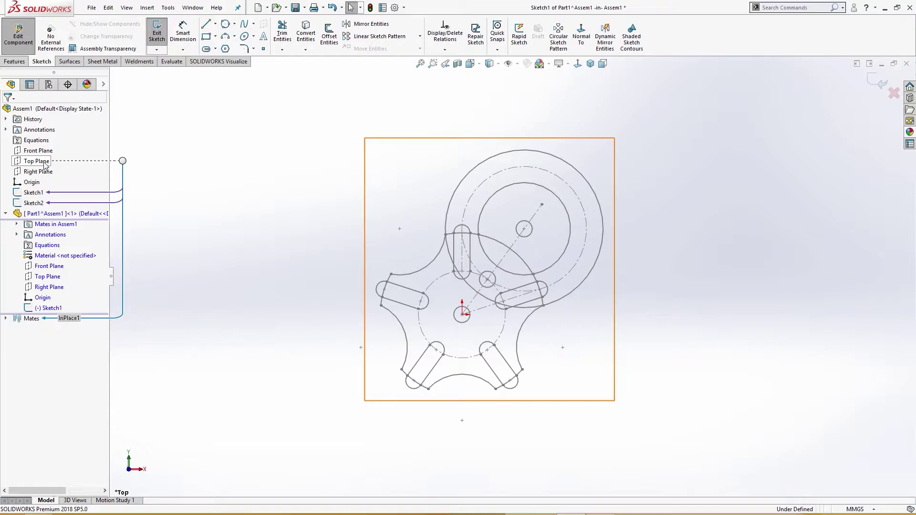
pyautogui.click(44, 163)
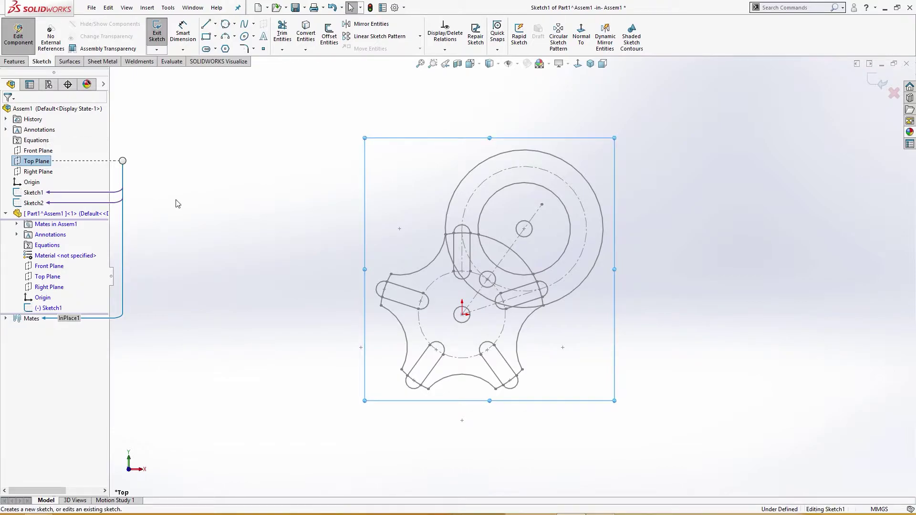
# Convert the slotted wheel's assembly layout sketch entities into the new part's open sketch
pyautogui.click(171, 239)
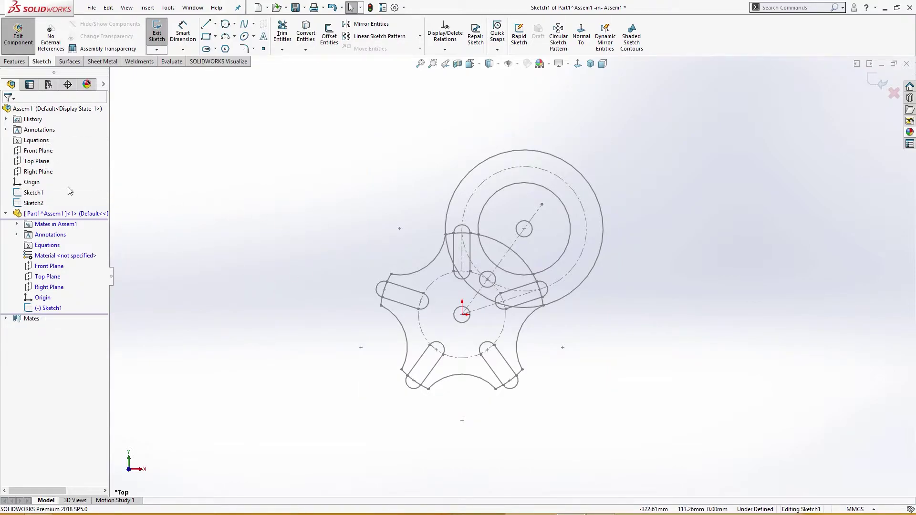
pyautogui.click(36, 194)
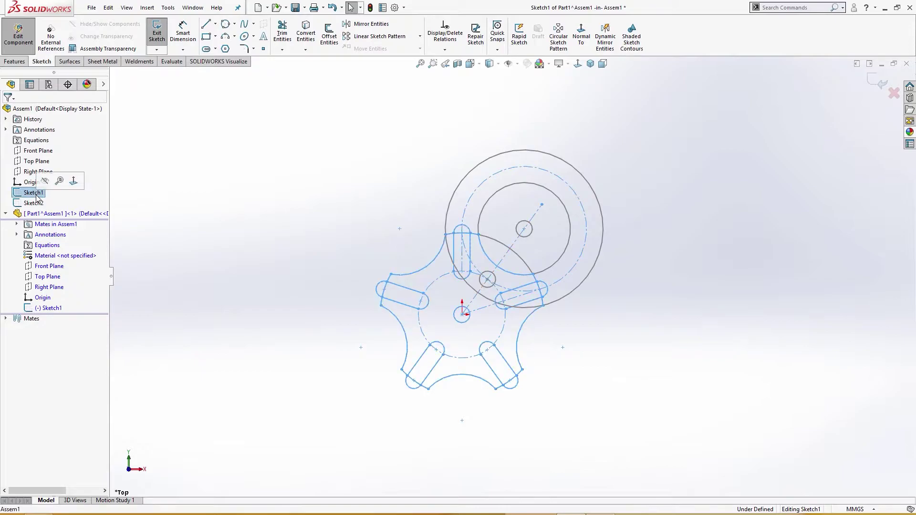
pyautogui.click(307, 34)
# Extrude the slotted wheel region 15 mm as a blind boss, leaving the centre hole and slots open
pyautogui.press('s')
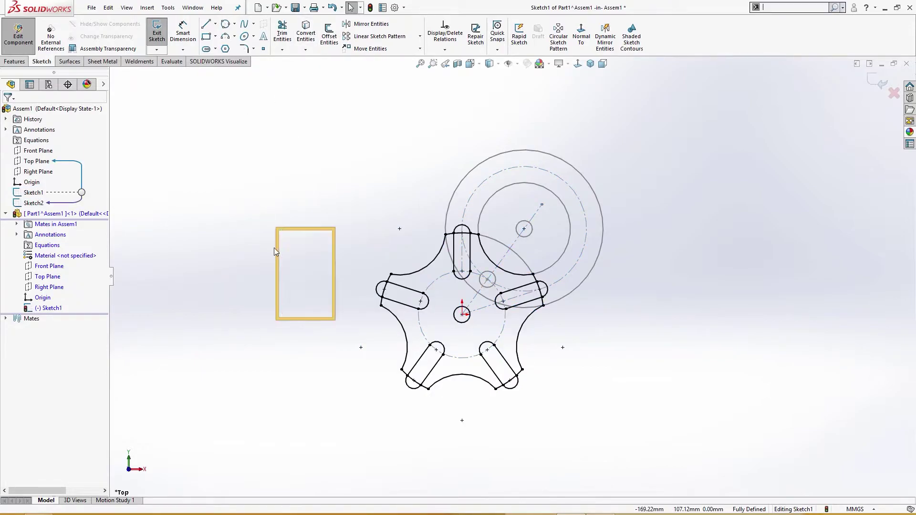
pyautogui.click(307, 299)
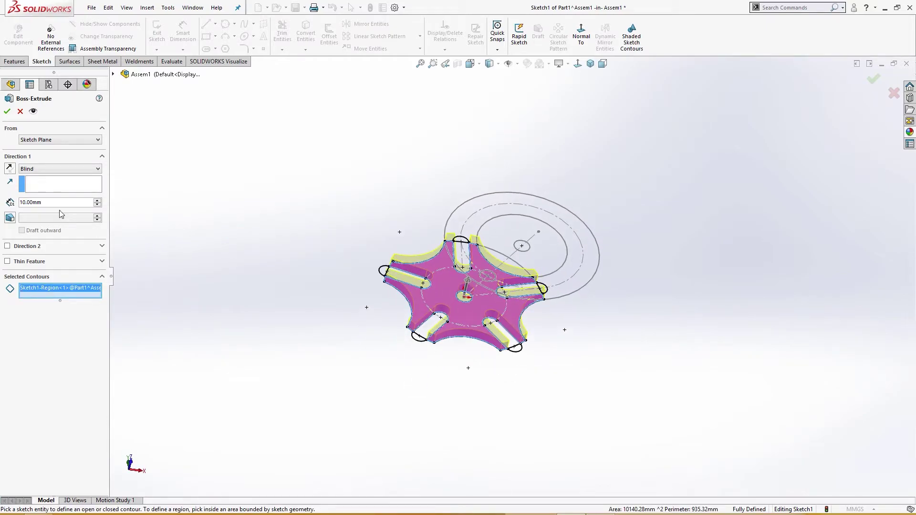
pyautogui.click(33, 204)
pyautogui.write('15')
pyautogui.press('Return')
pyautogui.click(7, 112)
pyautogui.moveTo(234, 276); pyautogui.dragTo(214, 378, button='middle')
pyautogui.hotkey('ctrl', '7')
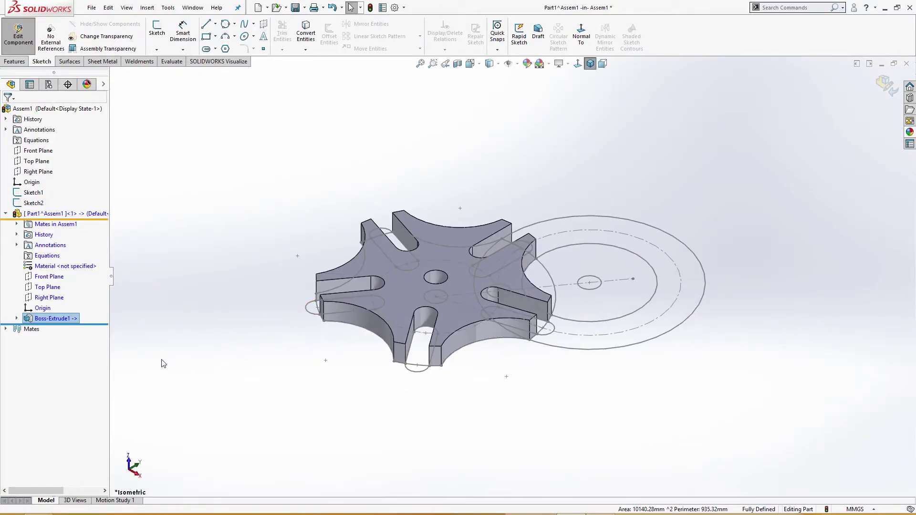
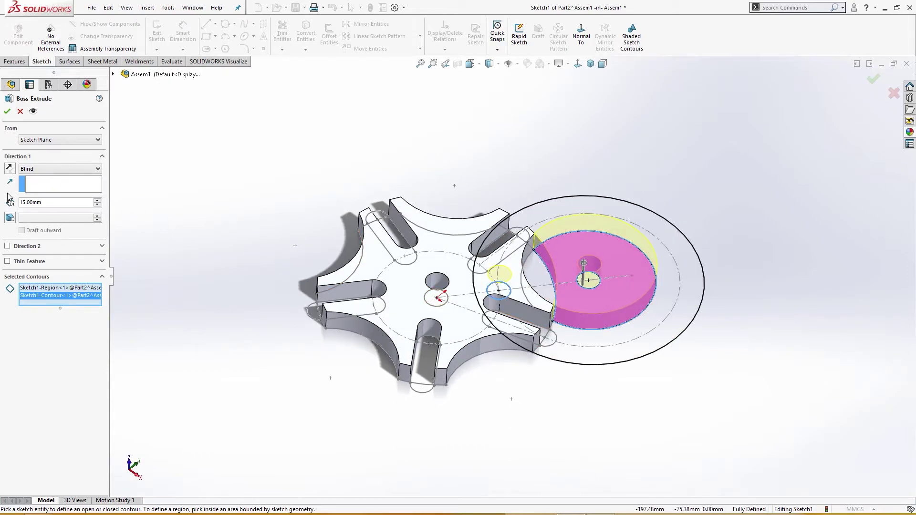
# Extrude the driver's crescent-cut locking disc and pin-circle contours 15 mm
pyautogui.click(7, 112)
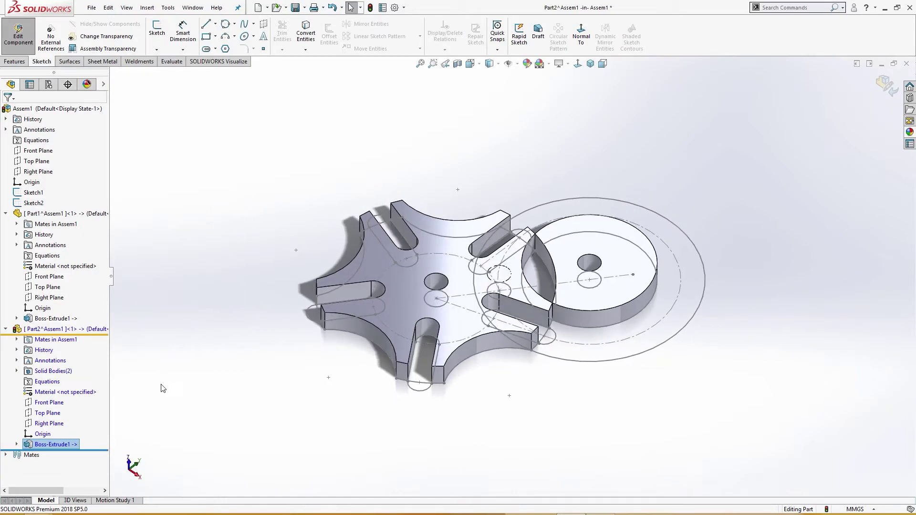
# Examine the sketch behind the driver's extrusion face-on
pyautogui.click(17, 444)
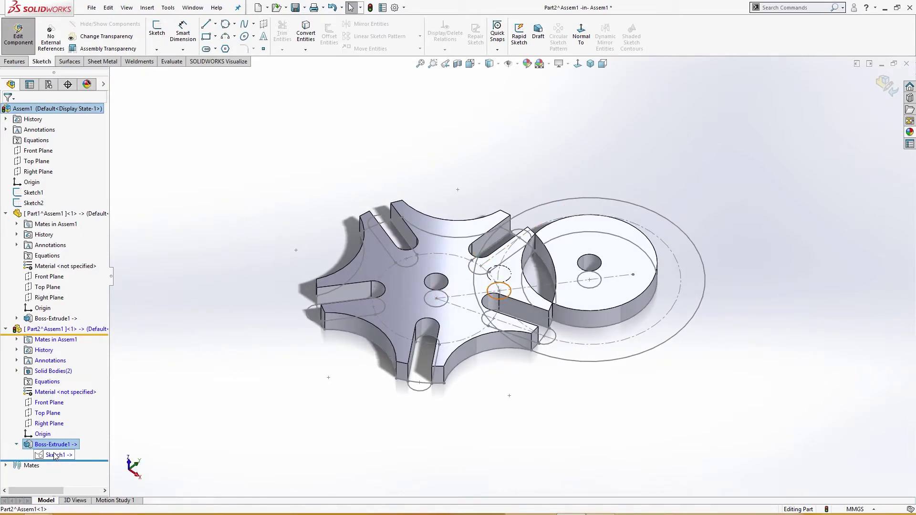
pyautogui.click(56, 455)
pyautogui.hotkey('ctrl', '8')
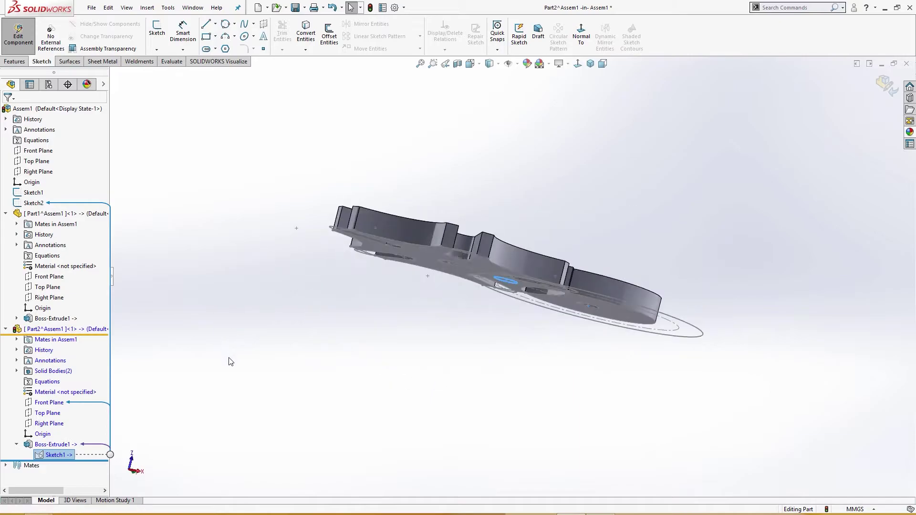
pyautogui.rightClick(247, 262)
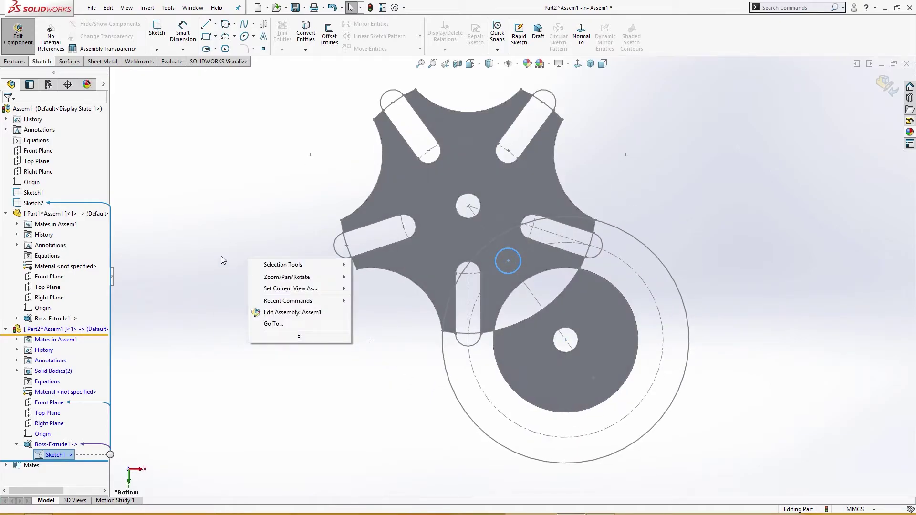
pyautogui.click(204, 284)
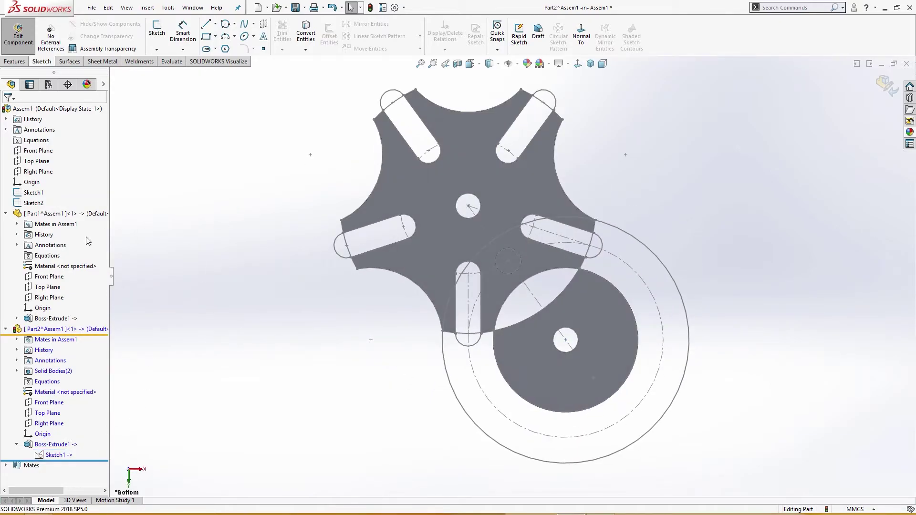
# Open the assembly's driver layout sketch for editing, saving over Assem1.SLDASM with the virtual components stored externally
pyautogui.click(42, 203)
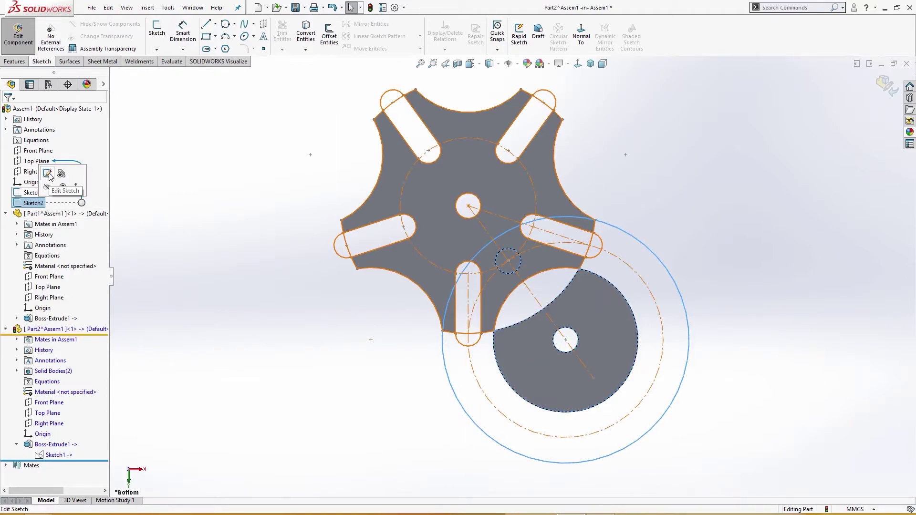
pyautogui.click(48, 174)
pyautogui.click(467, 271)
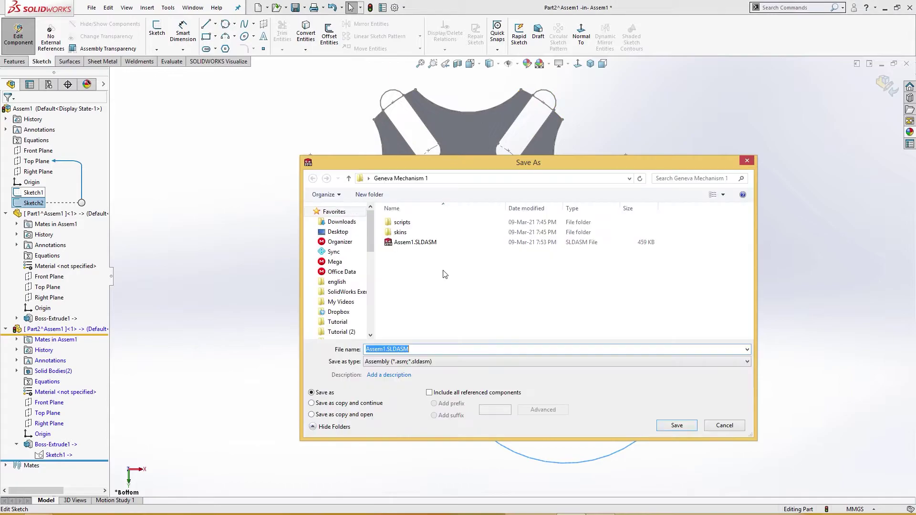
pyautogui.click(416, 243)
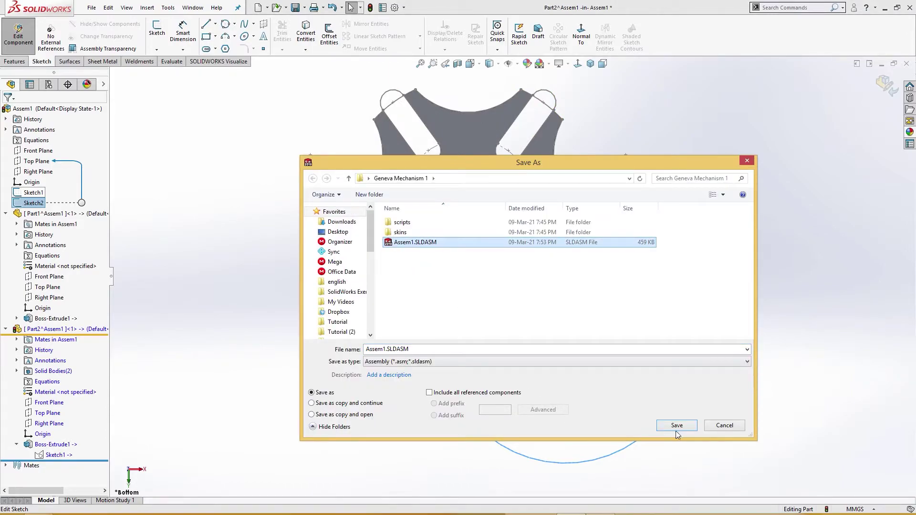
pyautogui.click(696, 427)
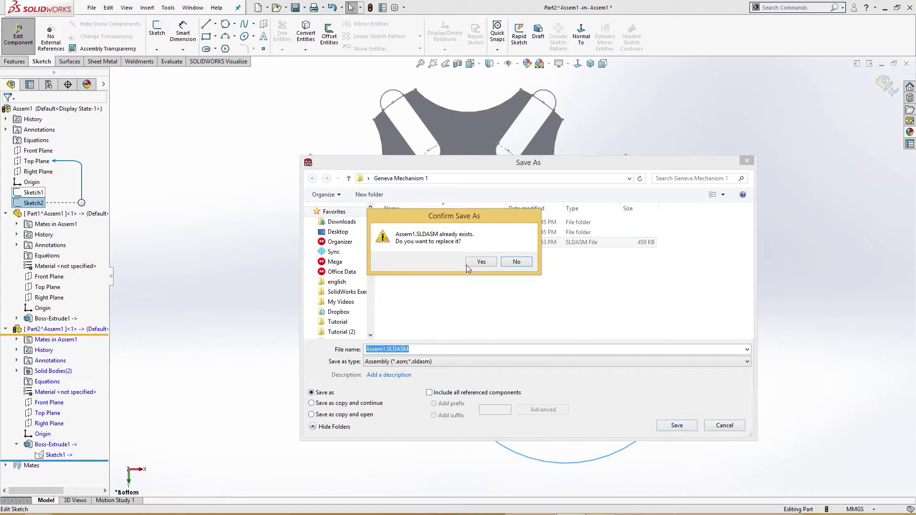
pyautogui.click(480, 262)
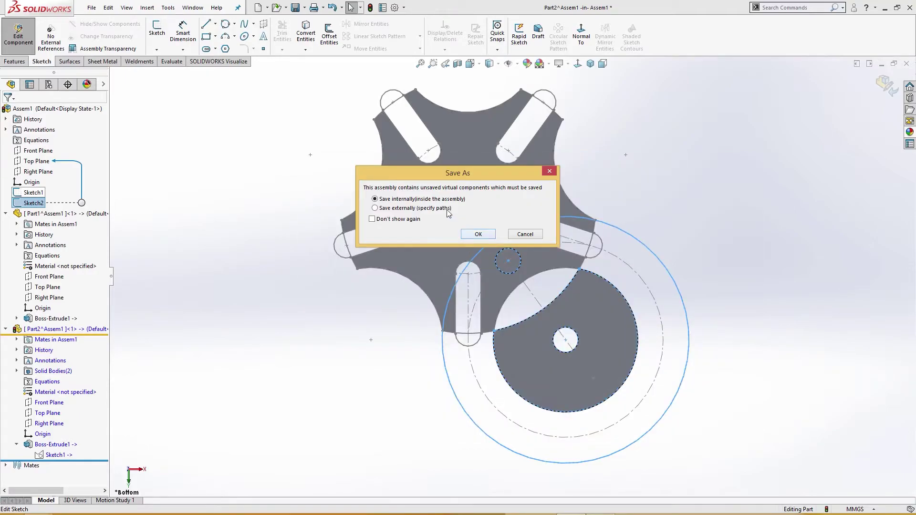
pyautogui.click(375, 208)
pyautogui.click(476, 333)
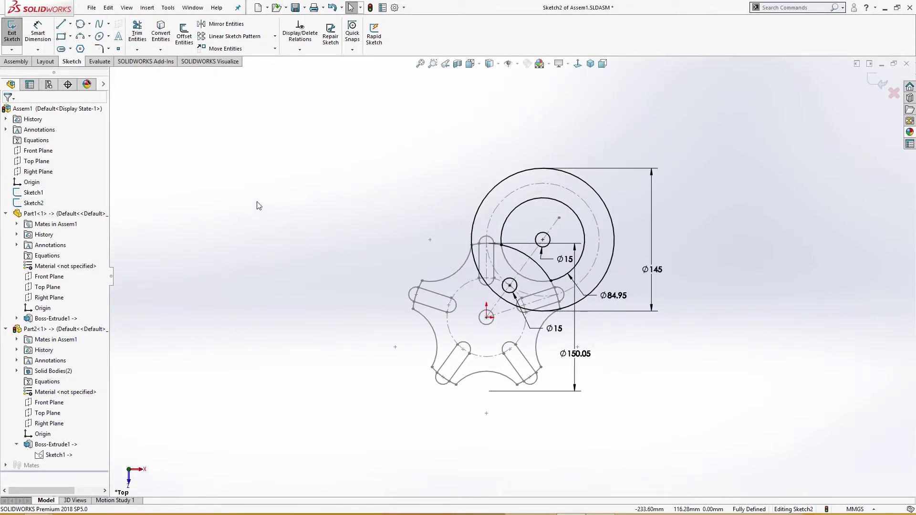
# Exit the driver layout sketch and return to the assembly
pyautogui.press('s')
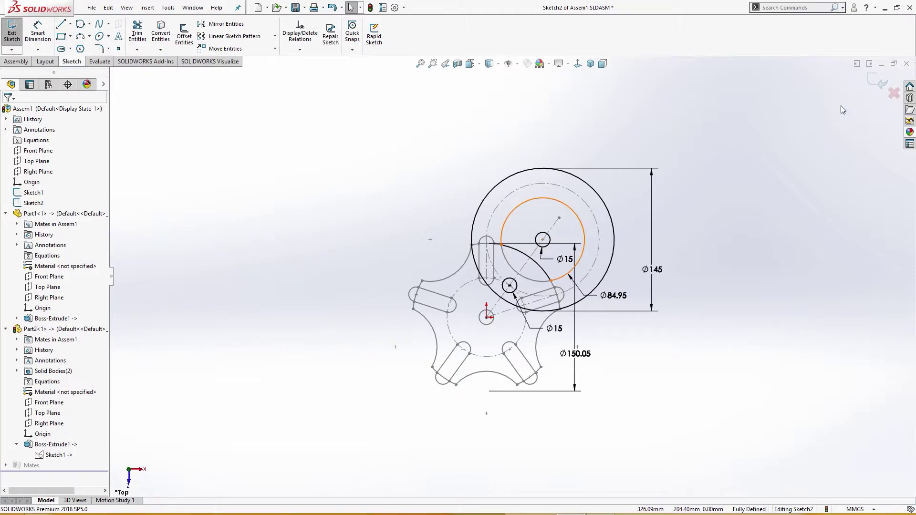
pyautogui.click(878, 85)
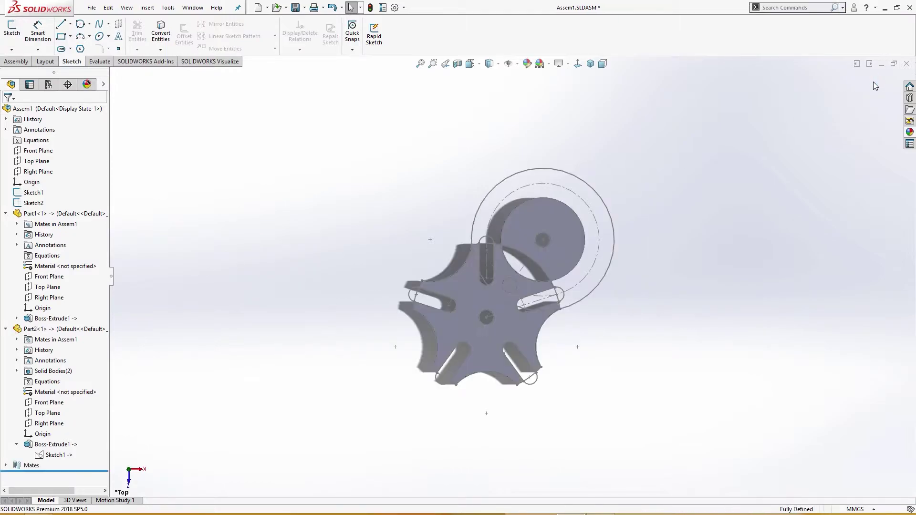
pyautogui.moveTo(719, 258); pyautogui.dragTo(640, 212, button='middle')
pyautogui.moveTo(626, 268)
pyautogui.mouseDown(button='middle')
pyautogui.moveTo(672, 274)
pyautogui.moveTo(663, 272)
pyautogui.mouseUp(button='middle')
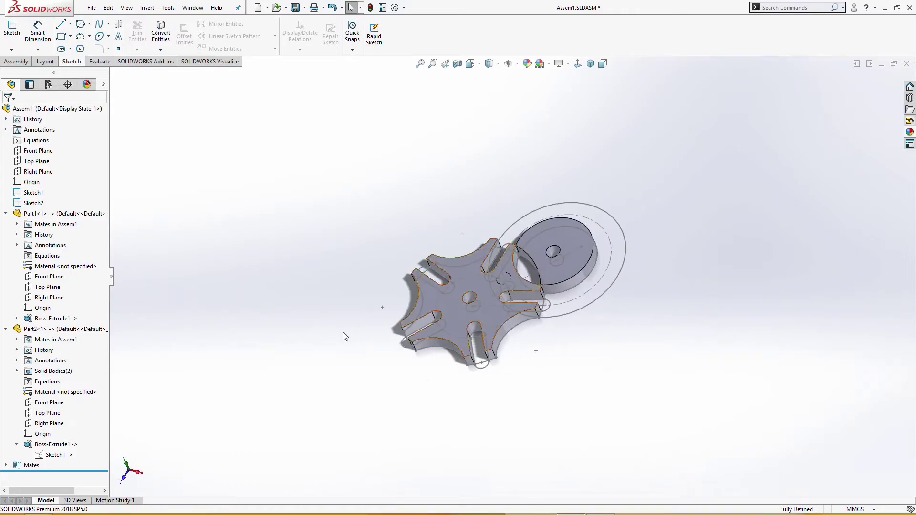
# Open the driver part for editing in the context of the assembly
pyautogui.click(41, 205)
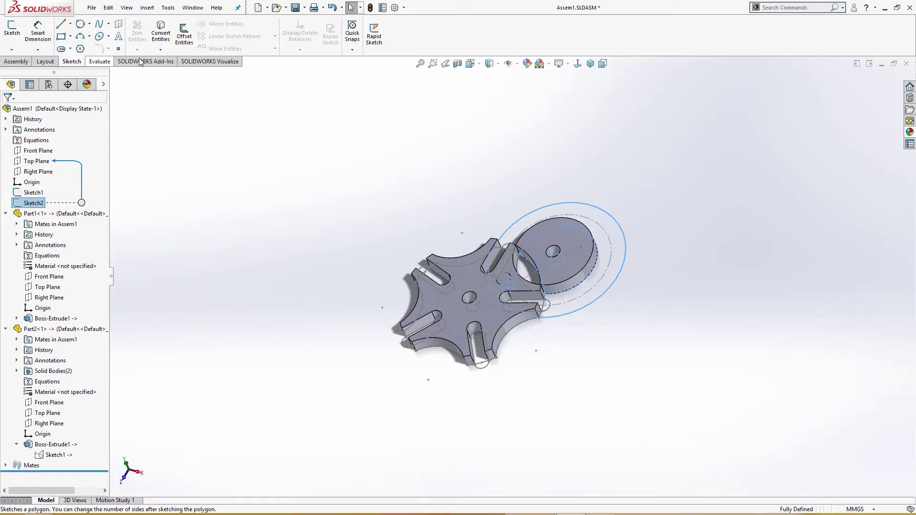
pyautogui.click(57, 332)
pyautogui.rightClick(56, 332)
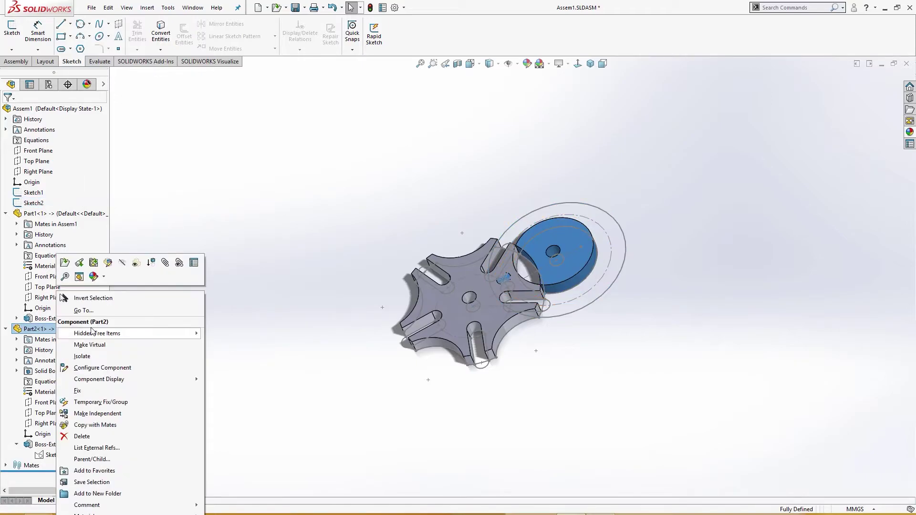
pyautogui.click(111, 266)
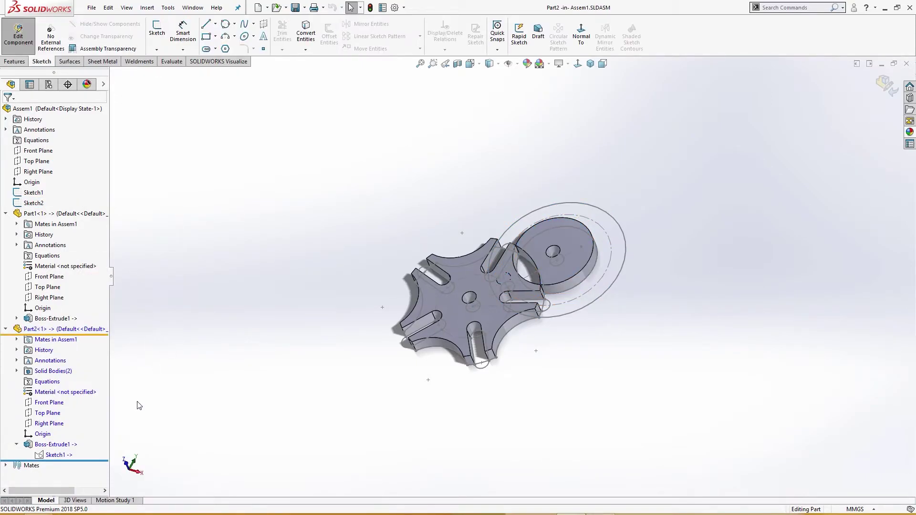
# Set up a 15 mm merged boss extrusion from the driver's sketch, picking the outer ring, locking-disc and pin-circle contours
pyautogui.click(58, 455)
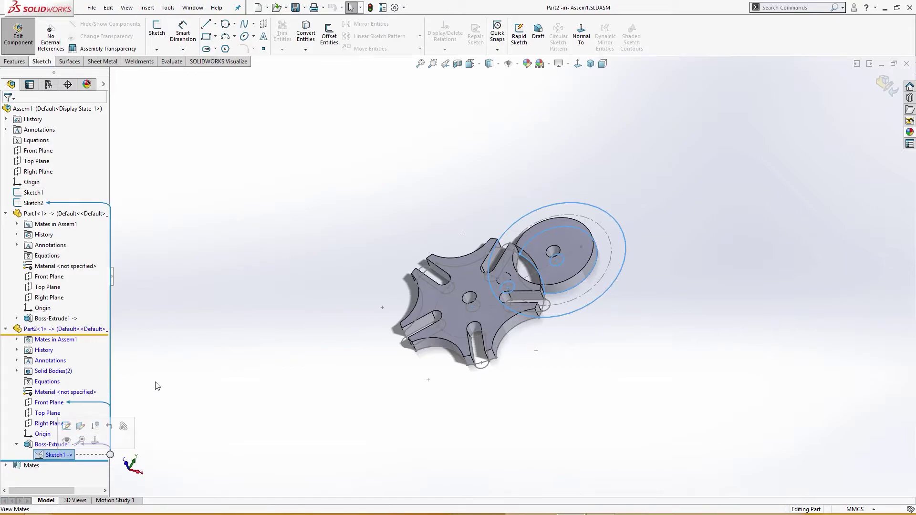
pyautogui.hotkey('ctrl', '8')
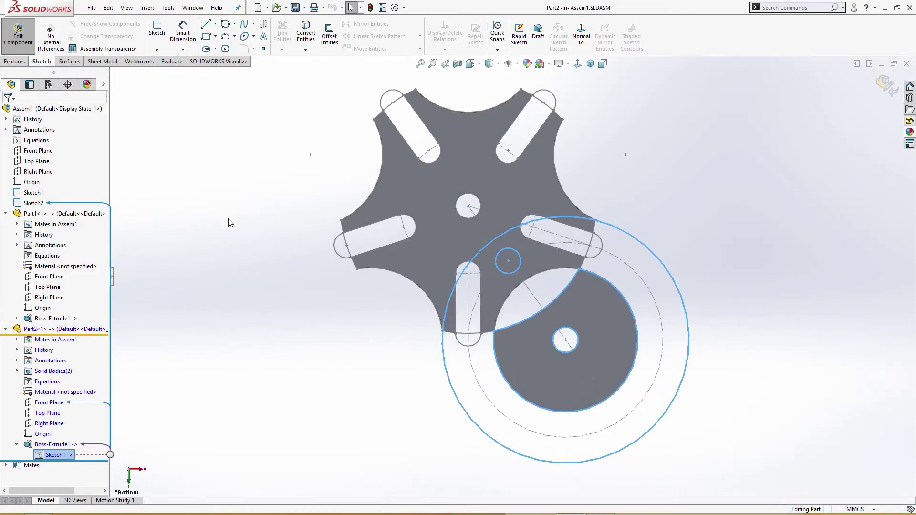
pyautogui.hotkey('ctrl', '7')
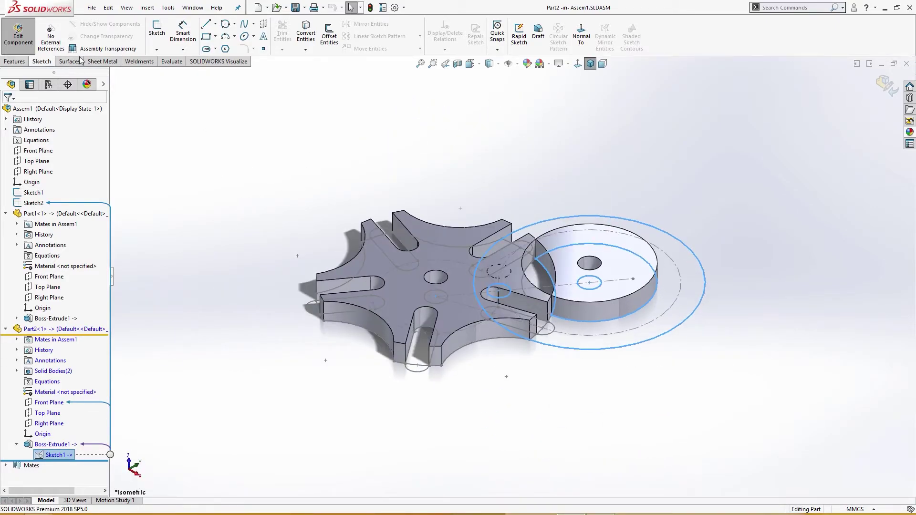
pyautogui.click(14, 61)
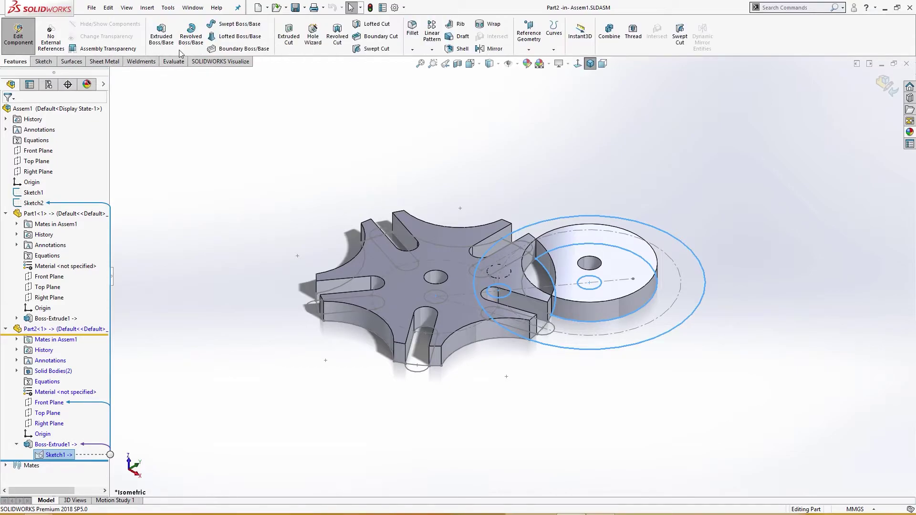
pyautogui.click(162, 34)
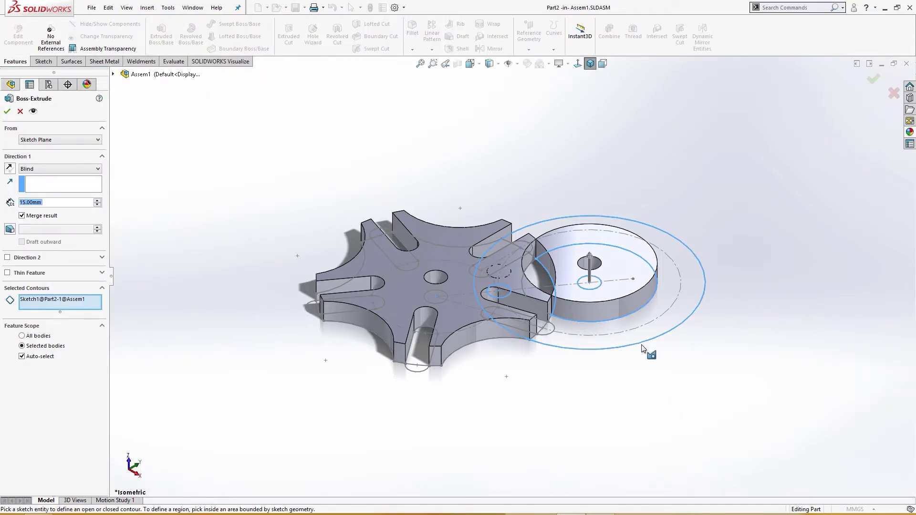
pyautogui.click(586, 342)
pyautogui.moveTo(578, 373)
pyautogui.mouseDown(button='middle')
pyautogui.moveTo(545, 380)
pyautogui.moveTo(510, 267)
pyautogui.mouseUp(button='middle')
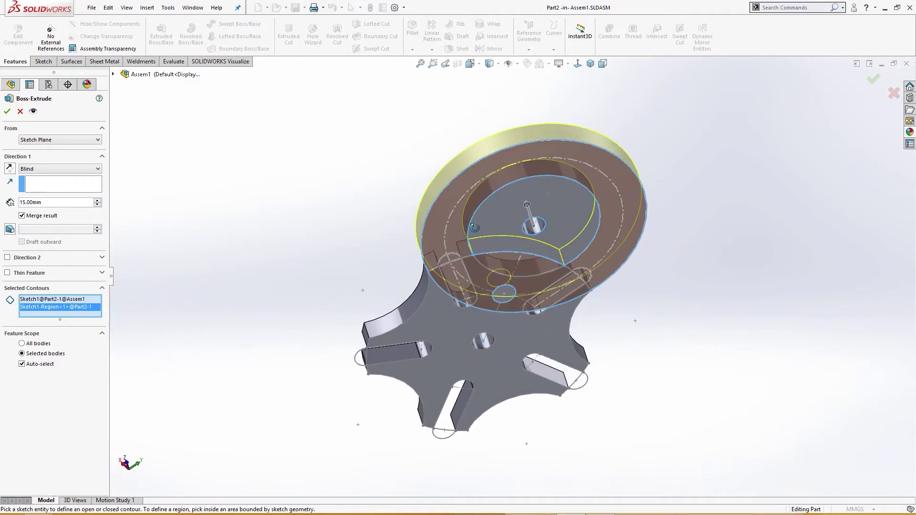
pyautogui.click(510, 264)
pyautogui.click(508, 290)
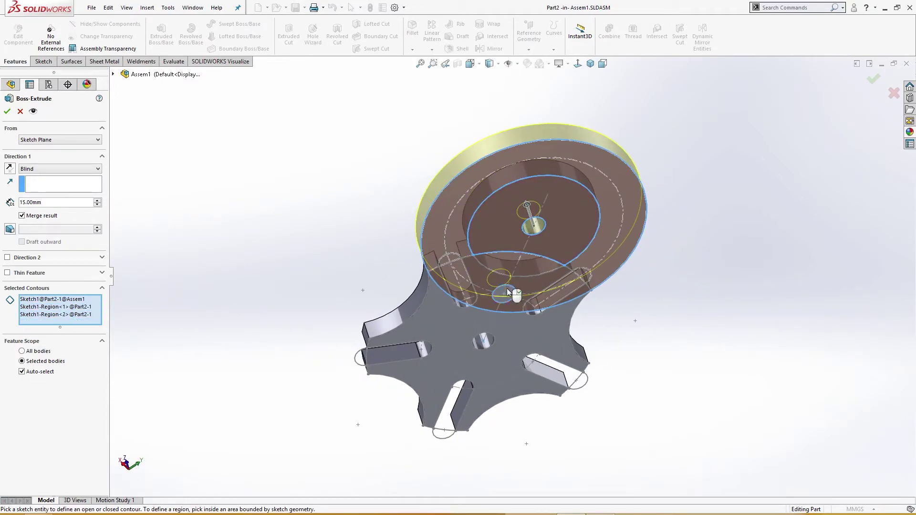
pyautogui.click(505, 300)
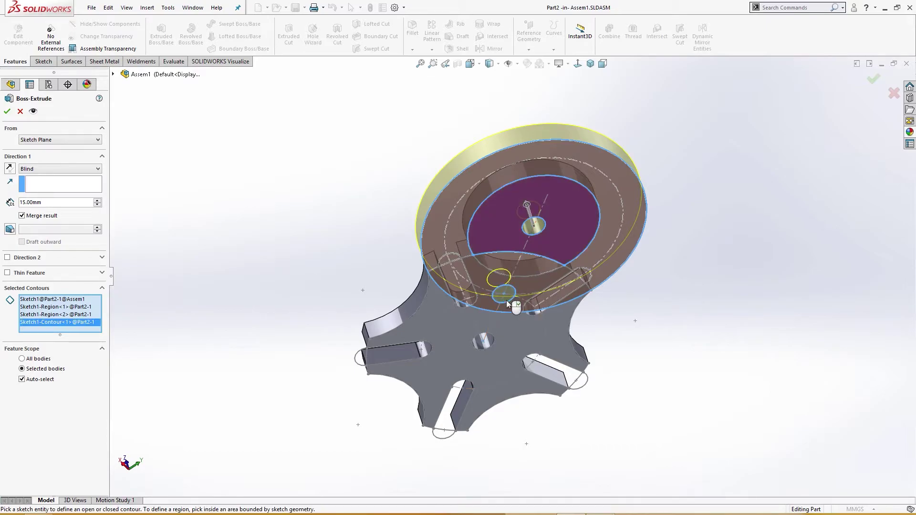
# Reverse the extrusion's direction so the base disc lies beneath the locking disc, and finish the feature
pyautogui.moveTo(504, 304)
pyautogui.mouseDown(button='middle')
pyautogui.moveTo(573, 376)
pyautogui.moveTo(536, 352)
pyautogui.mouseUp(button='middle')
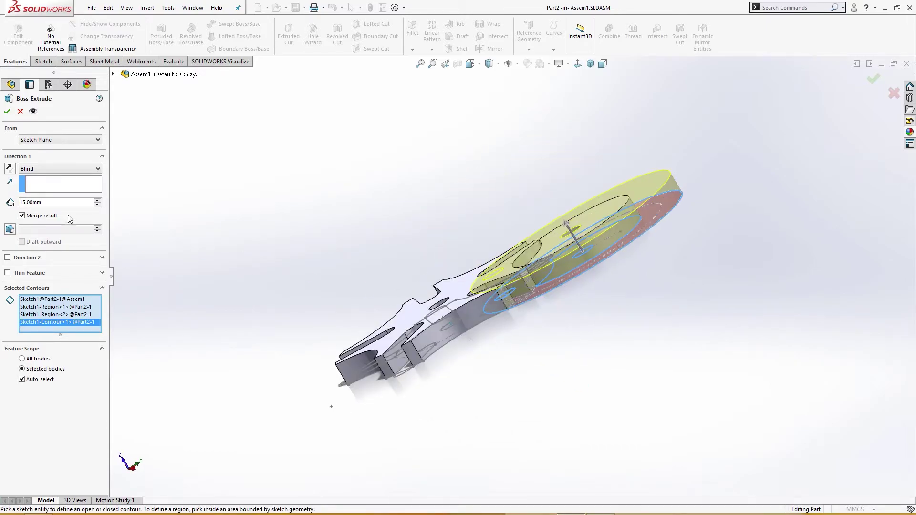
pyautogui.click(12, 169)
pyautogui.moveTo(196, 222); pyautogui.dragTo(262, 280, button='middle')
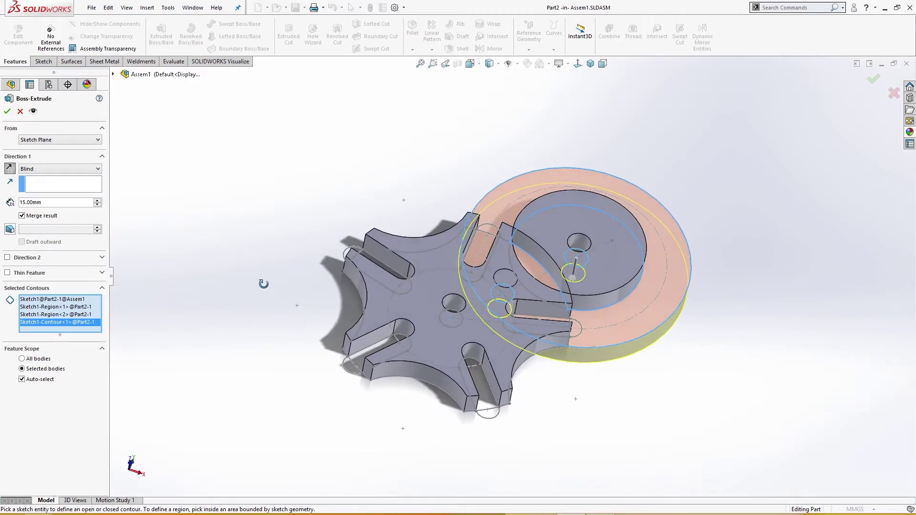
pyautogui.click(8, 113)
pyautogui.moveTo(313, 241); pyautogui.dragTo(316, 276, button='middle')
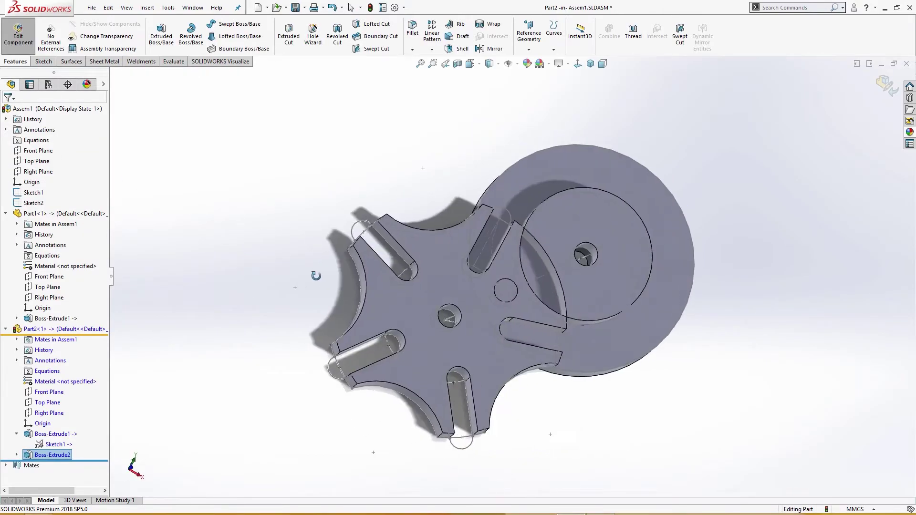
pyautogui.hotkey('ctrl', '7')
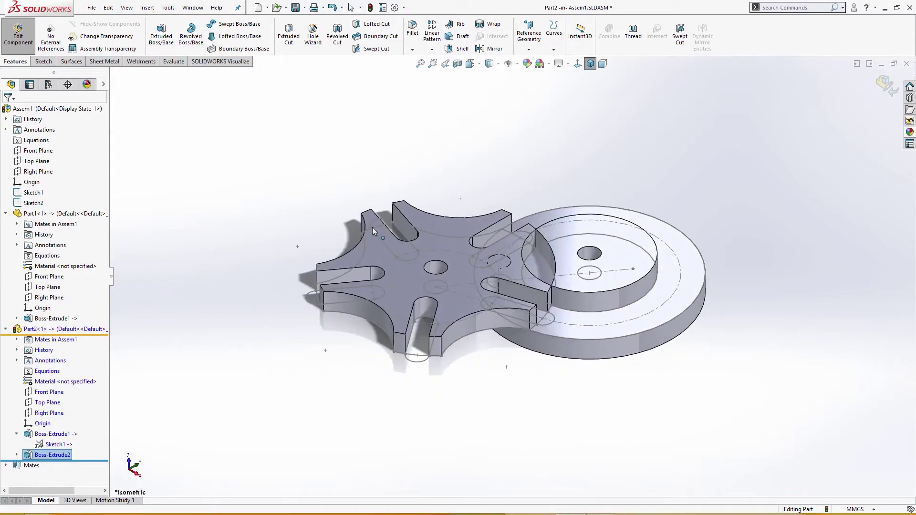
# Finish editing the driver, return to the assembly and lock all external references of the slotted wheel, Part1
pyautogui.moveTo(372, 227); pyautogui.dragTo(391, 258, button='middle')
pyautogui.click(884, 83)
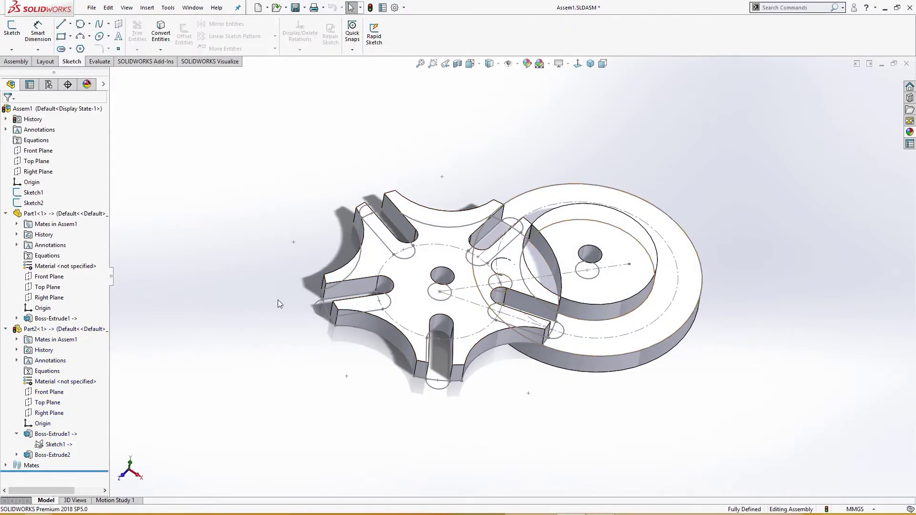
pyautogui.click(75, 214)
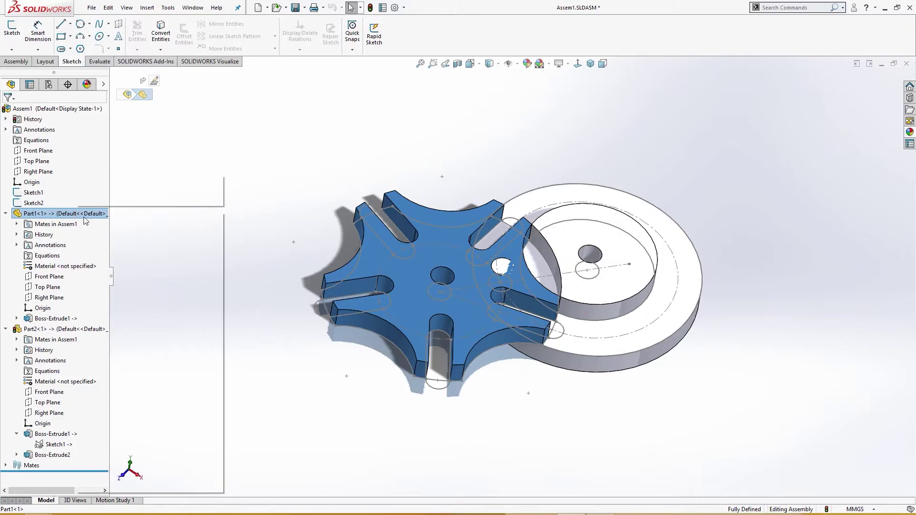
pyautogui.rightClick(77, 214)
pyautogui.click(126, 368)
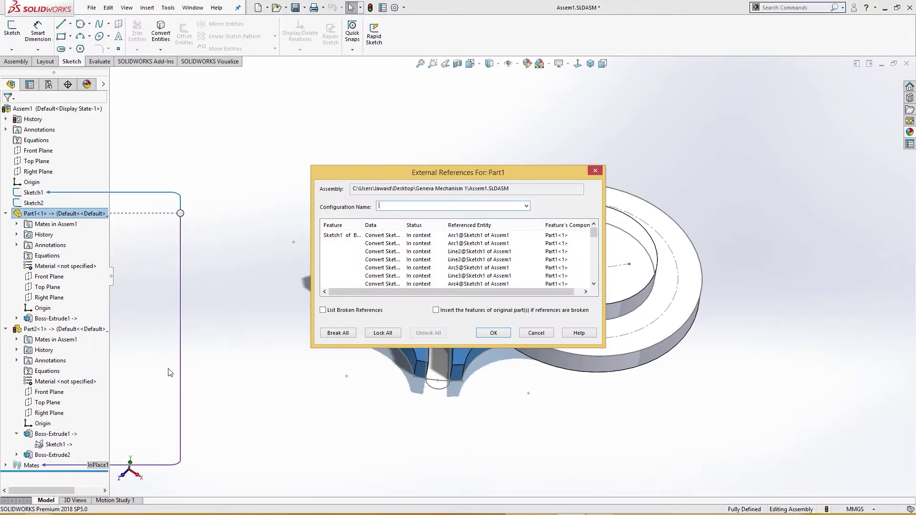
pyautogui.click(383, 333)
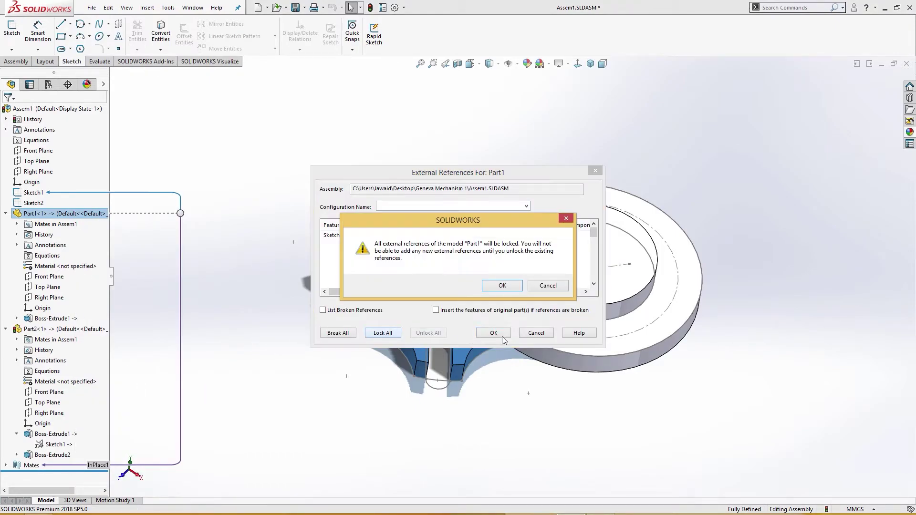
pyautogui.click(502, 286)
pyautogui.click(494, 333)
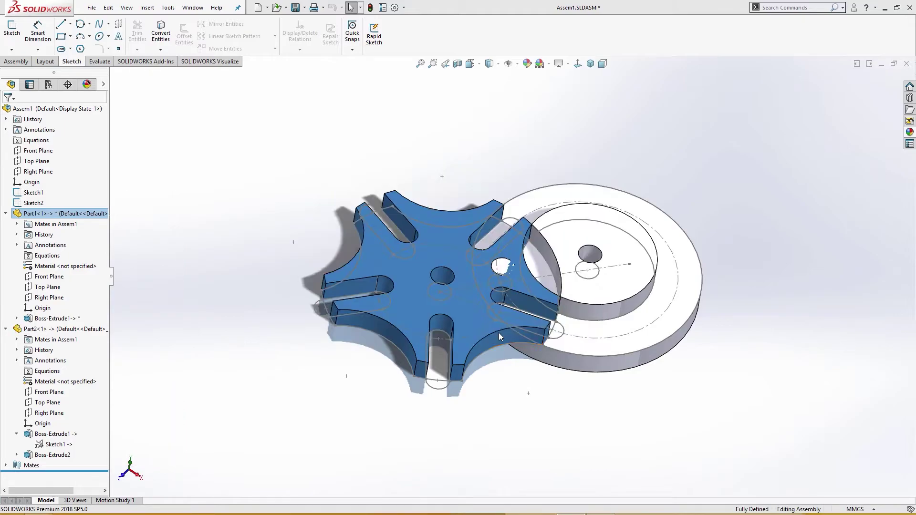
# Lock all external references of the driver, Part2
pyautogui.click(63, 329)
pyautogui.rightClick(63, 329)
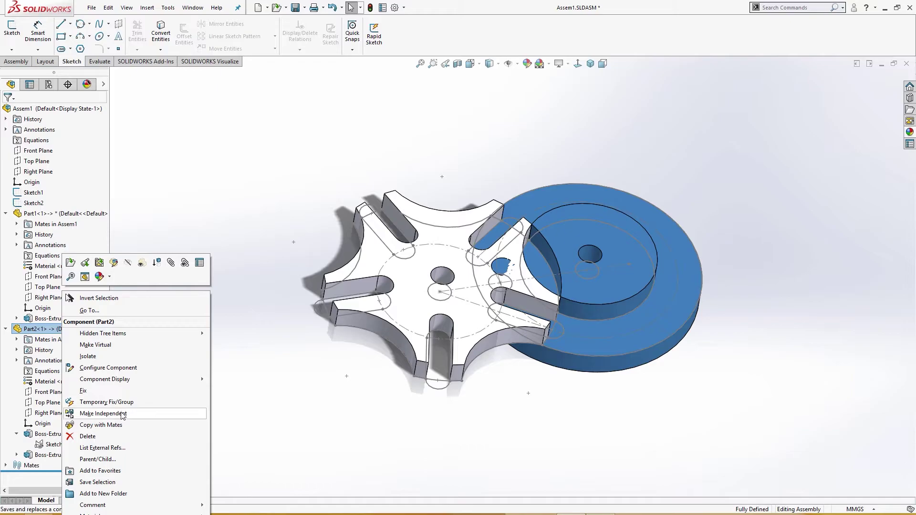
pyautogui.click(102, 448)
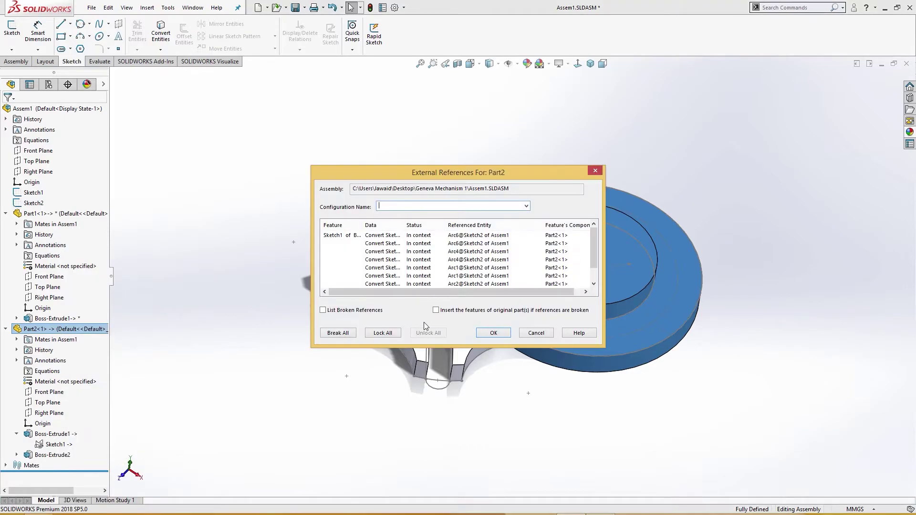
pyautogui.click(390, 336)
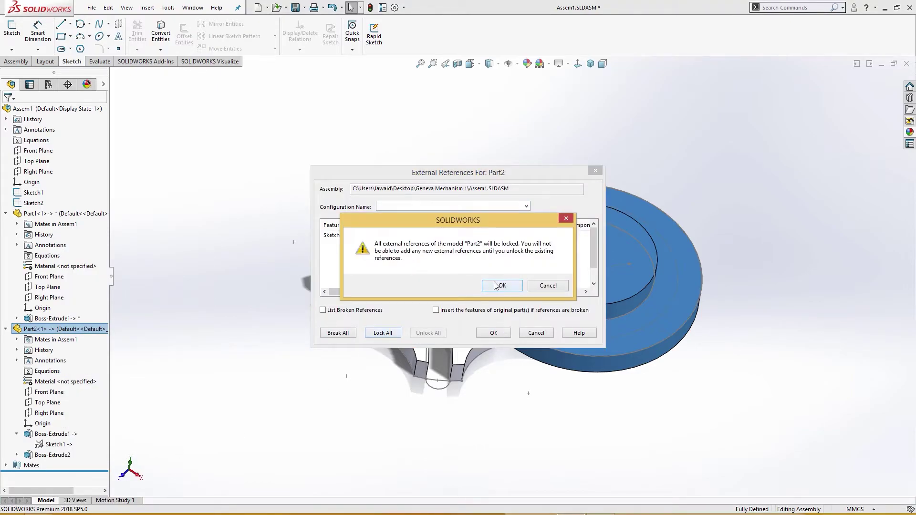
pyautogui.click(496, 285)
pyautogui.click(493, 332)
# Suppress the InPlace1 and InPlace2 mates so both parts are free to move
pyautogui.moveTo(260, 313); pyautogui.dragTo(260, 292, button='middle')
pyautogui.hotkey('ctrl', '7')
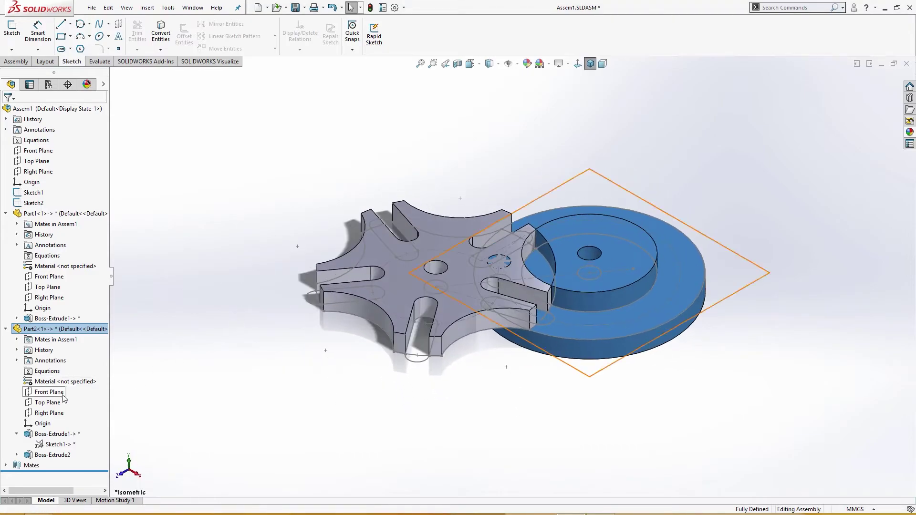
pyautogui.click(6, 465)
pyautogui.click(85, 463)
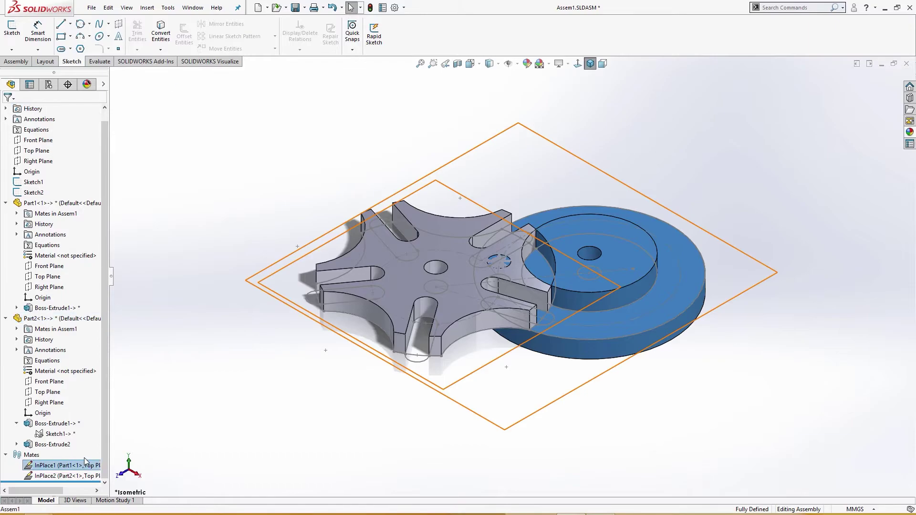
pyautogui.click(104, 444)
pyautogui.click(89, 475)
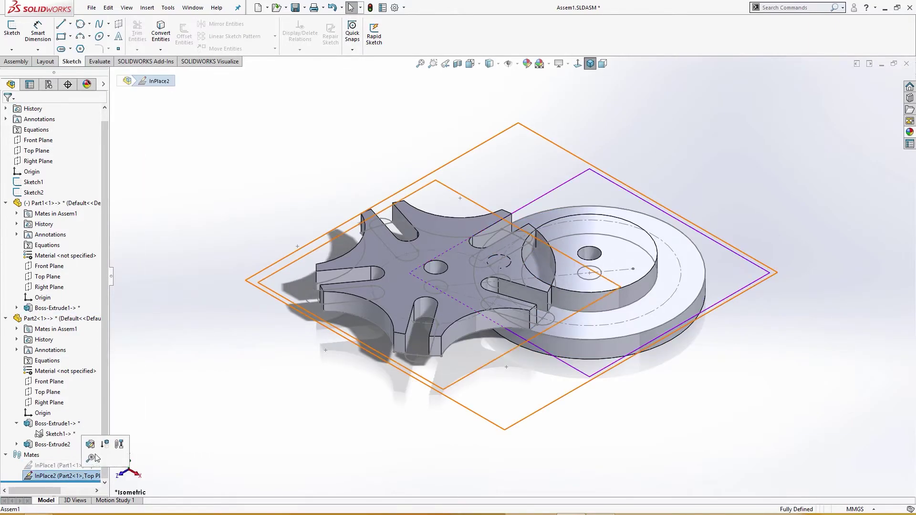
pyautogui.click(105, 444)
# Move the slotted wheel and the driver away from their layout sketch positions
pyautogui.moveTo(334, 400); pyautogui.dragTo(346, 395, button='middle')
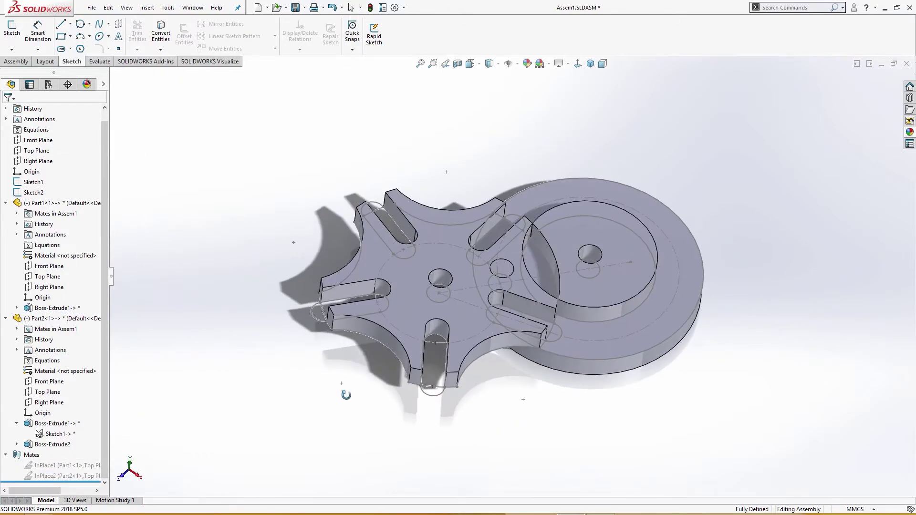
pyautogui.moveTo(407, 339)
pyautogui.mouseDown()
pyautogui.moveTo(374, 328)
pyautogui.moveTo(360, 341)
pyautogui.mouseUp()
pyautogui.click(568, 333)
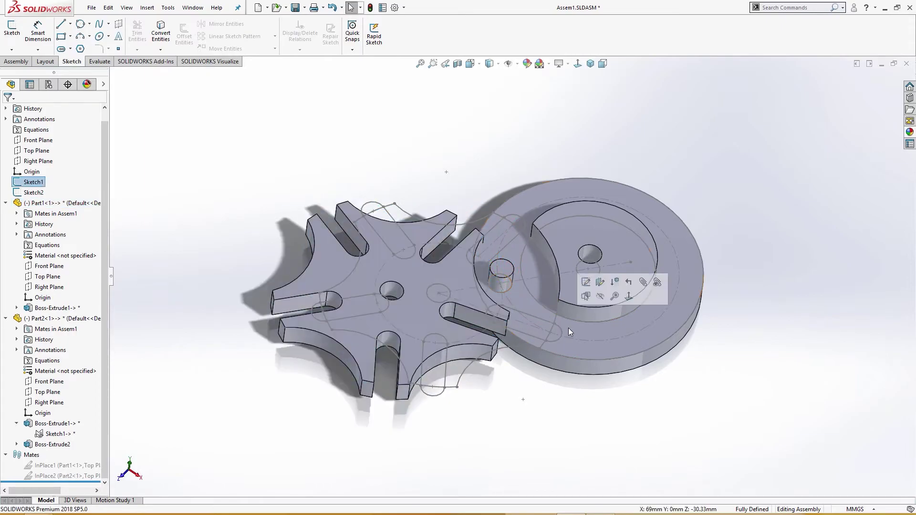
pyautogui.moveTo(598, 337); pyautogui.dragTo(646, 361)
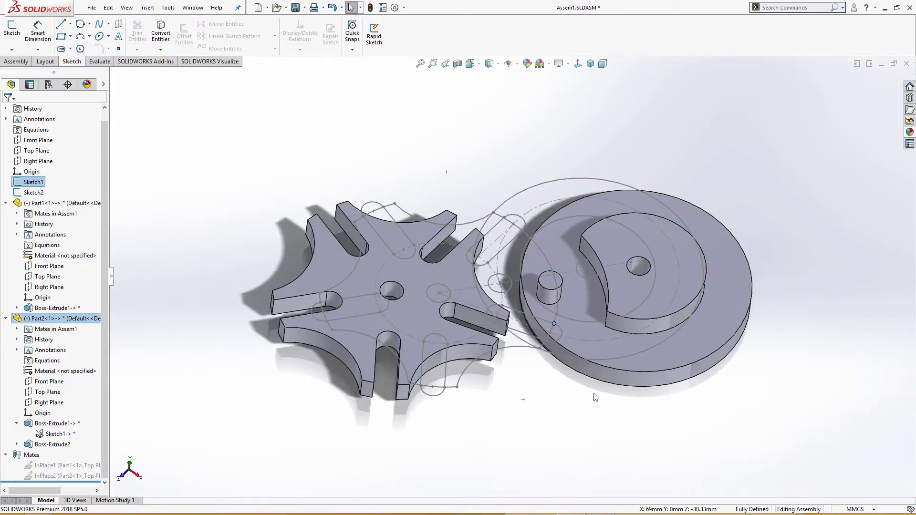
# Mate the wheel's centre hole coincident with the centre circle of the wheel layout, Sketch1
pyautogui.press('m')
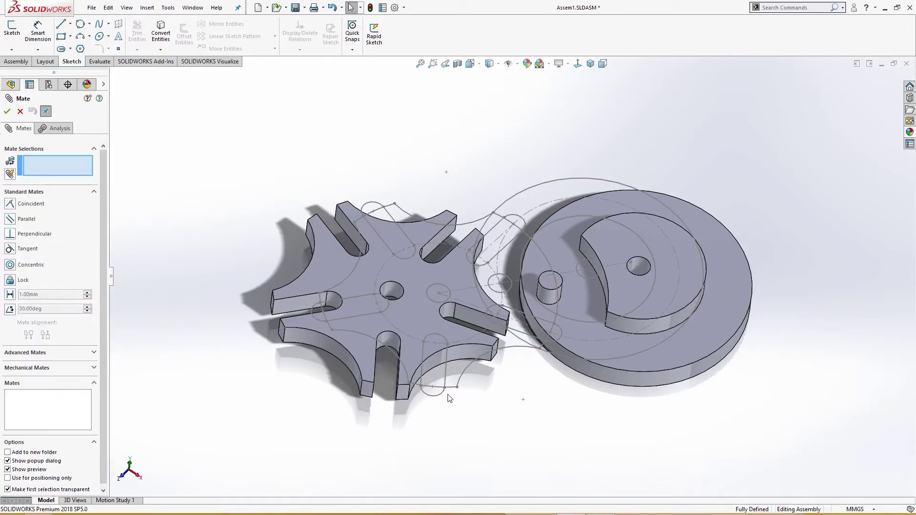
pyautogui.click(397, 289)
pyautogui.click(434, 285)
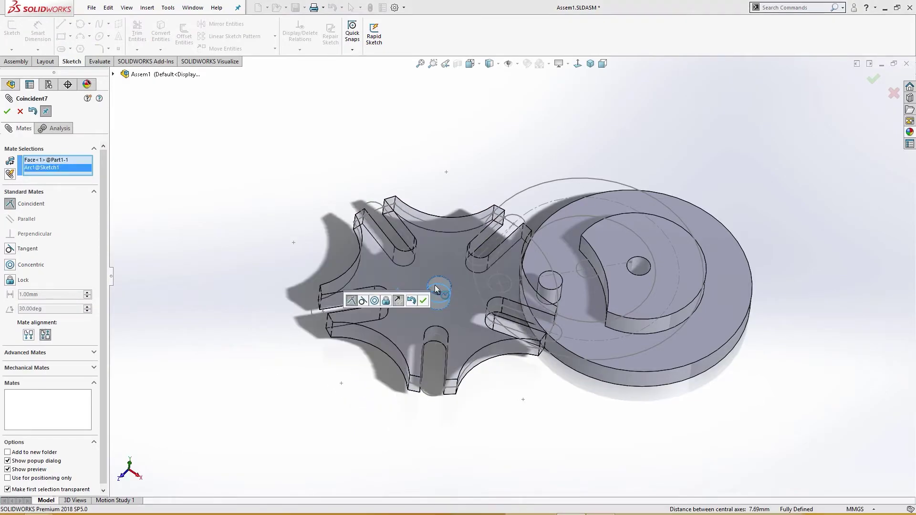
pyautogui.click(432, 300)
# Add a coincident mate between the wheel's underside and the assembly's Top Plane
pyautogui.moveTo(292, 318); pyautogui.dragTo(327, 96, button='middle')
pyautogui.click(453, 204)
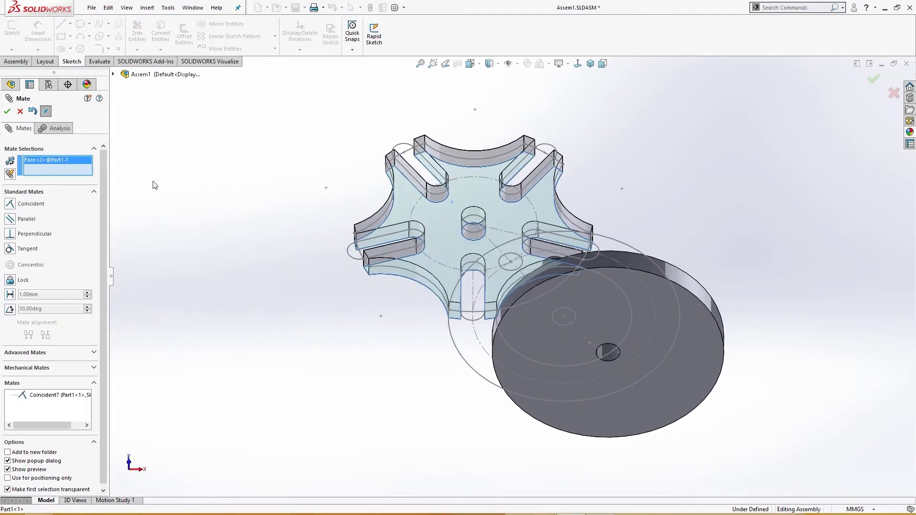
pyautogui.click(114, 75)
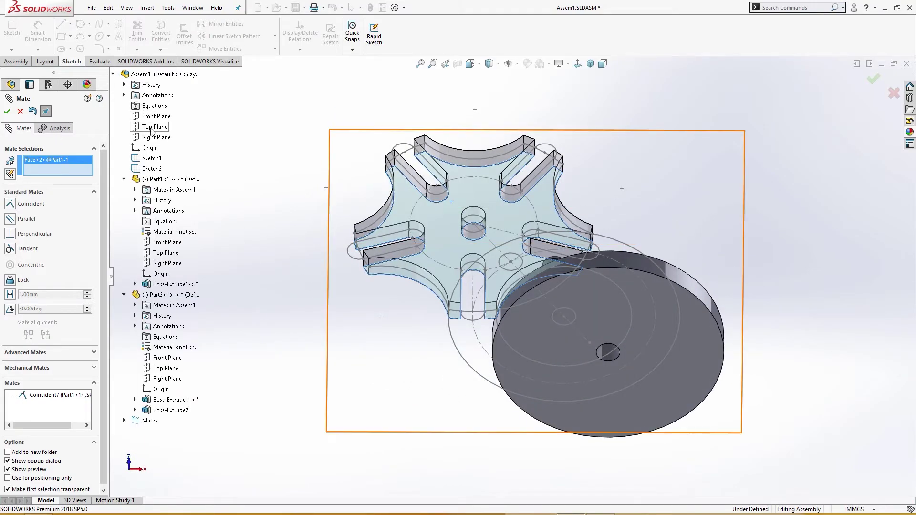
pyautogui.click(155, 127)
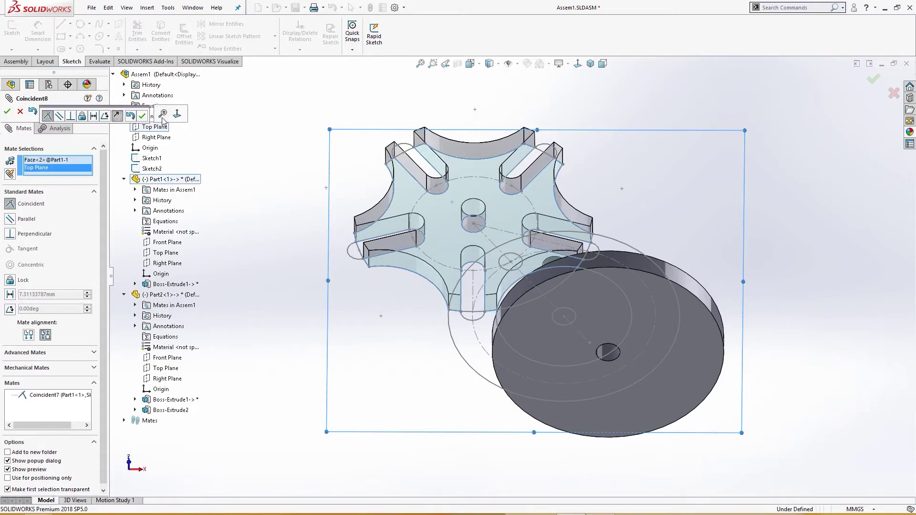
pyautogui.press('Return')
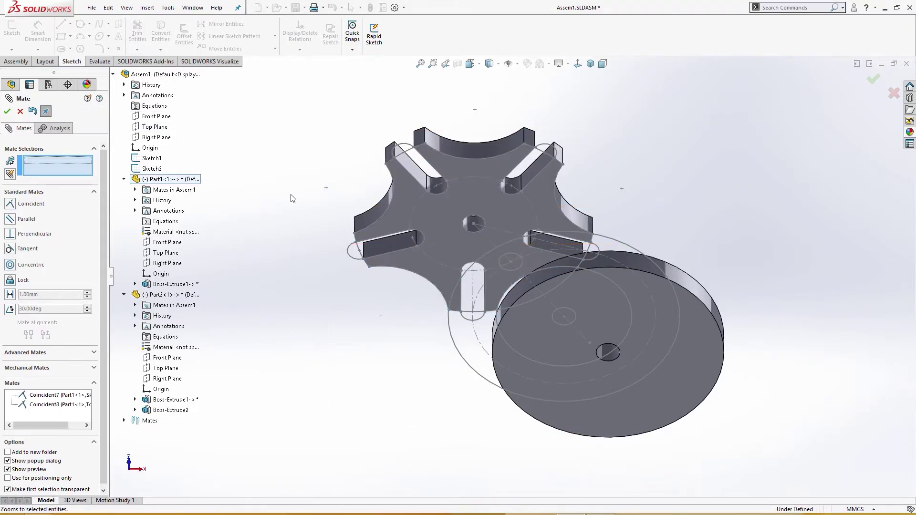
# Rotate the wheel about its centre to test its remaining freedom of movement
pyautogui.moveTo(292, 198); pyautogui.dragTo(327, 329, button='middle')
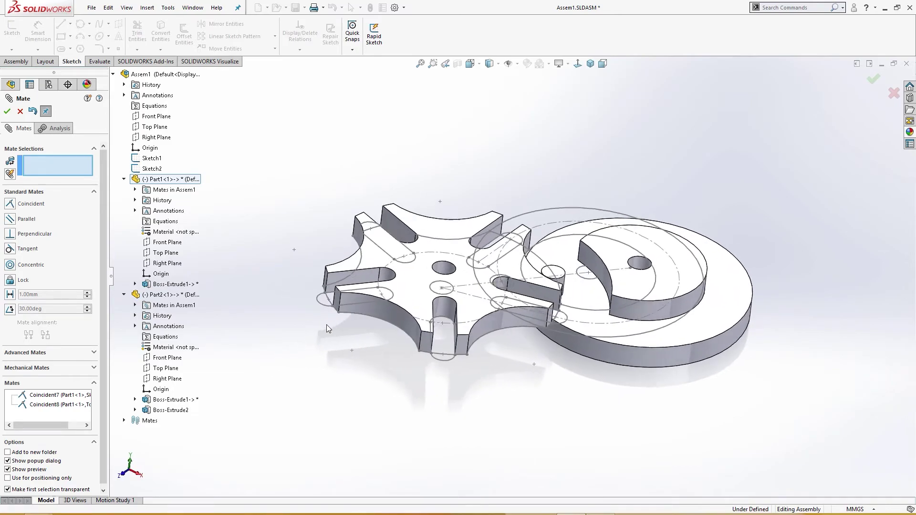
pyautogui.hotkey('ctrl', '7')
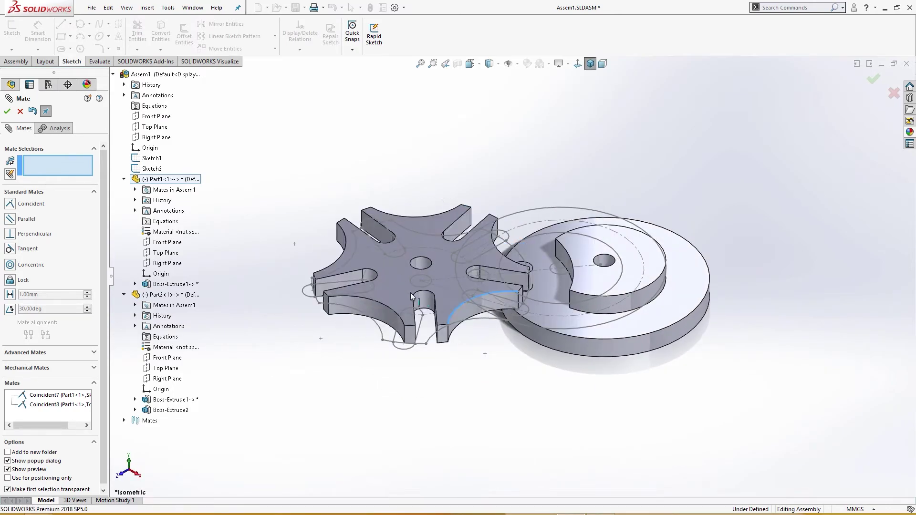
pyautogui.moveTo(411, 296); pyautogui.dragTo(448, 365)
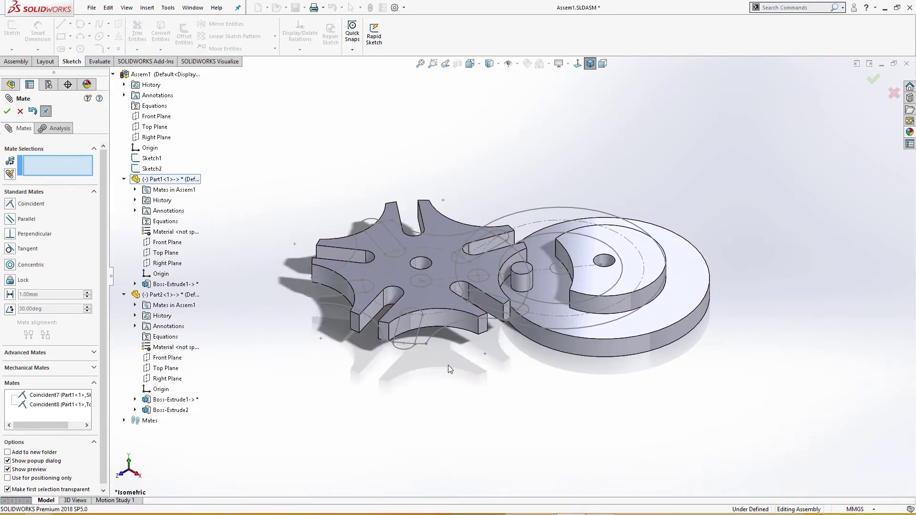
# Add a coincident mate between the upper face of the driver's base disc and the assembly's Top Plane
pyautogui.moveTo(448, 365); pyautogui.dragTo(572, 334, button='middle')
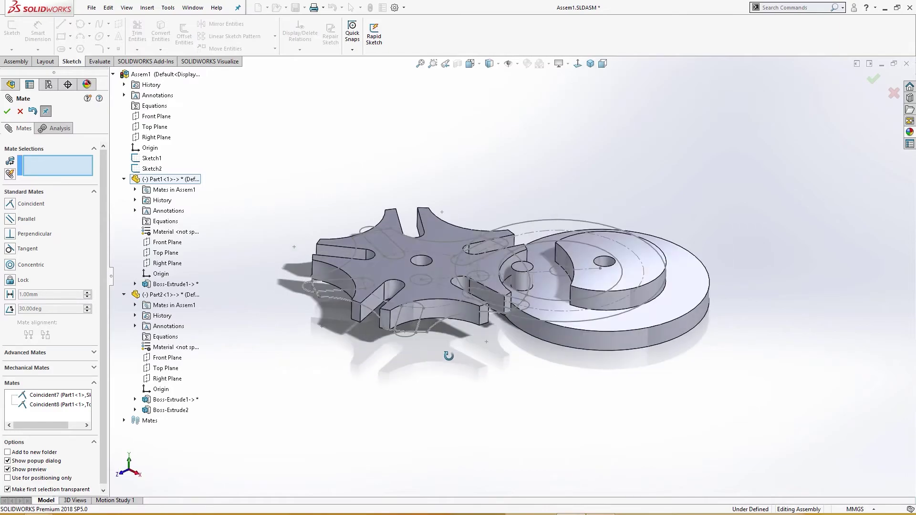
pyautogui.click(644, 325)
pyautogui.click(163, 127)
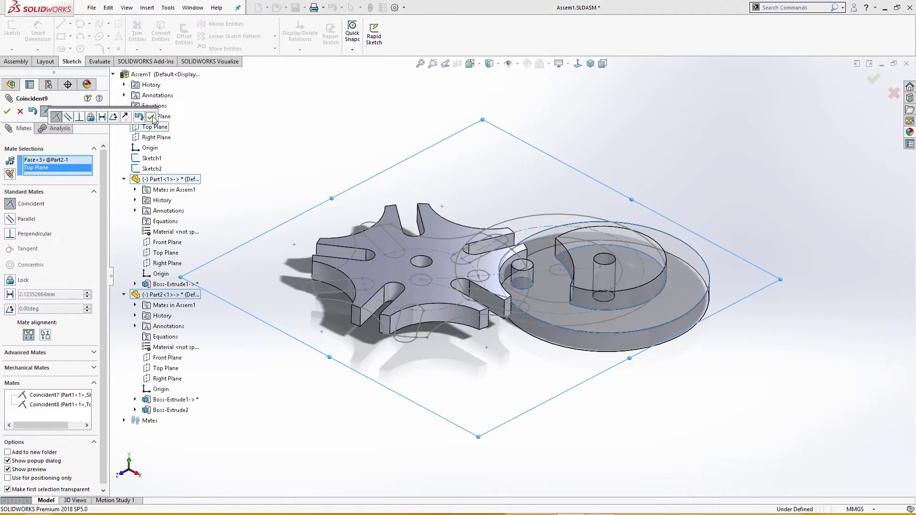
pyautogui.click(150, 117)
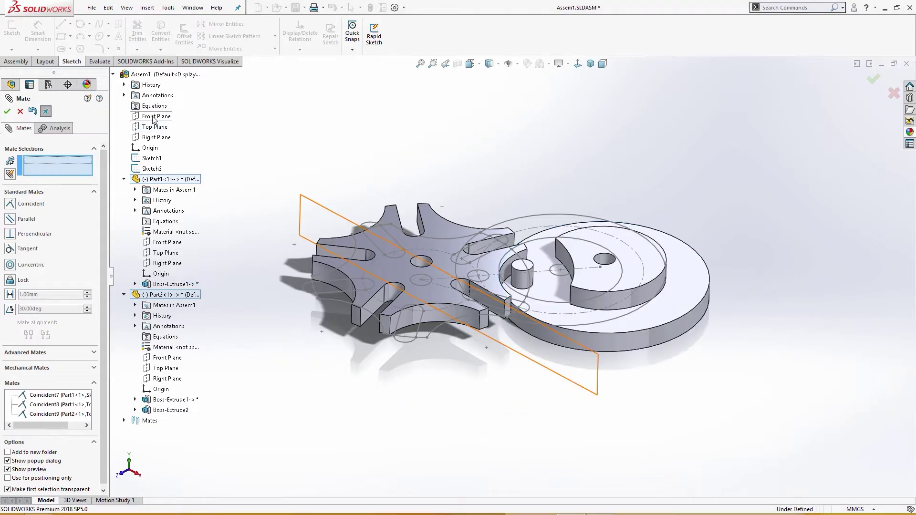
# Mate the driver's outer rim concentric with the outer circle of the driver layout, Sketch2
pyautogui.click(596, 345)
pyautogui.click(599, 323)
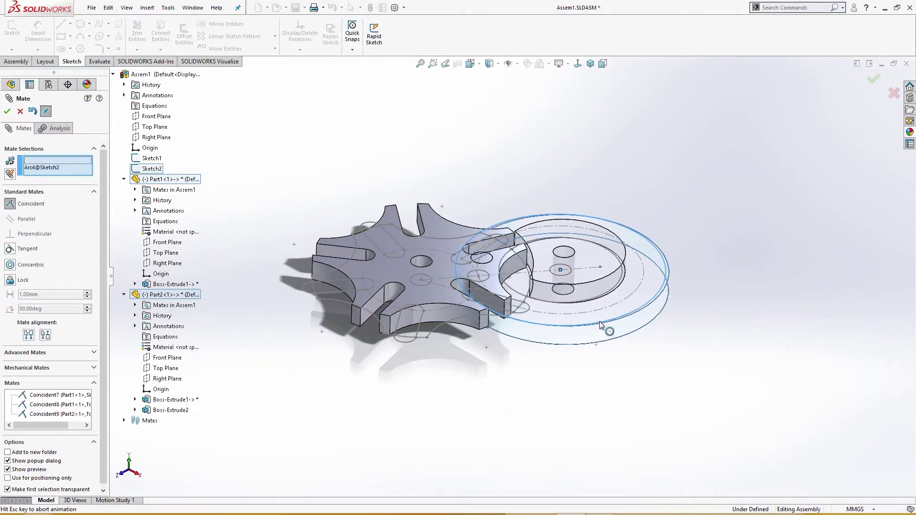
pyautogui.click(636, 337)
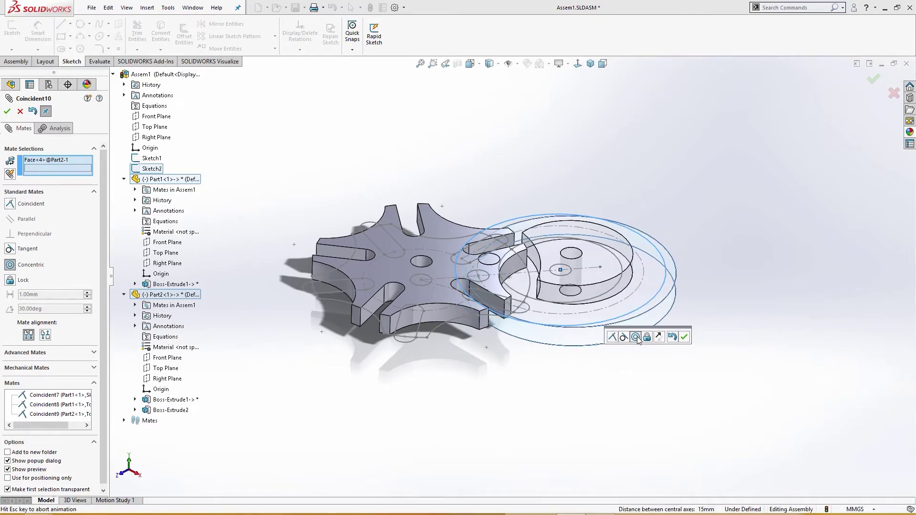
pyautogui.click(684, 338)
pyautogui.hotkey('ctrl', '7')
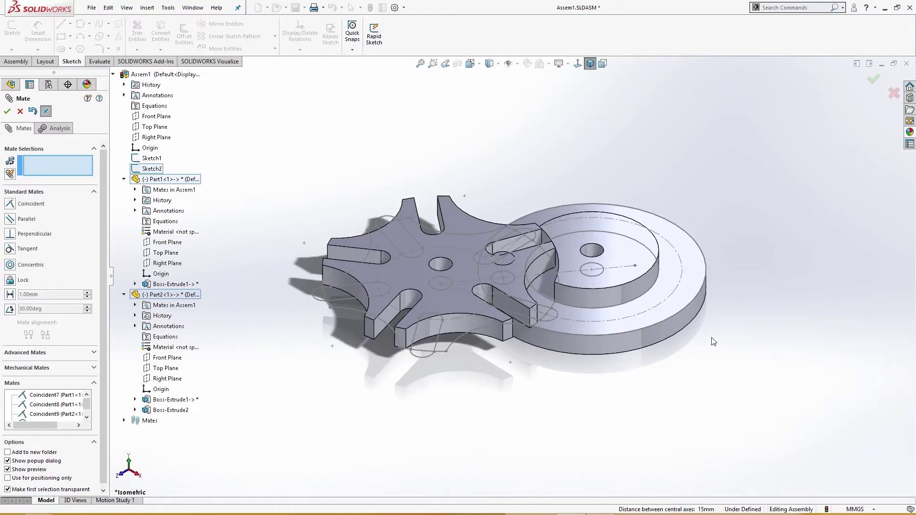
# Close the Mate command and rotate the driver and wheel so the driver pin sits at the mouth of a slot
pyautogui.click(575, 308)
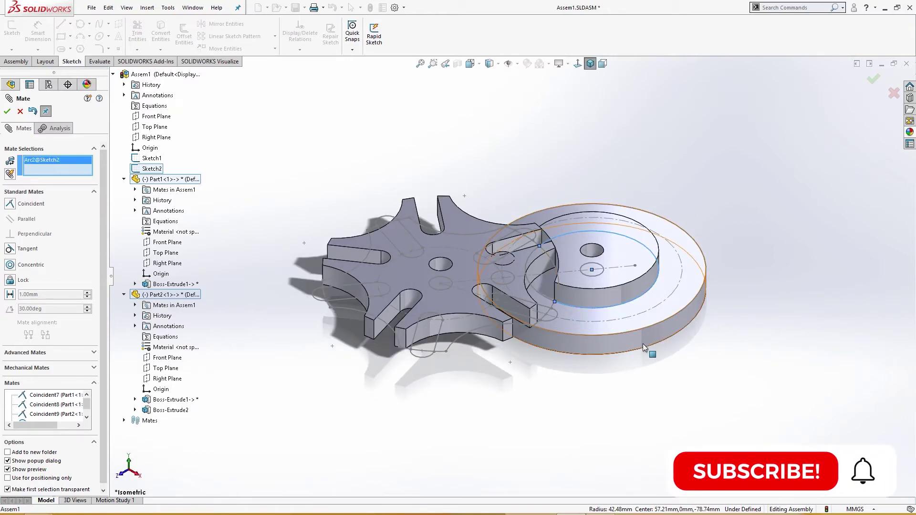
pyautogui.press('Escape')
pyautogui.click(706, 297)
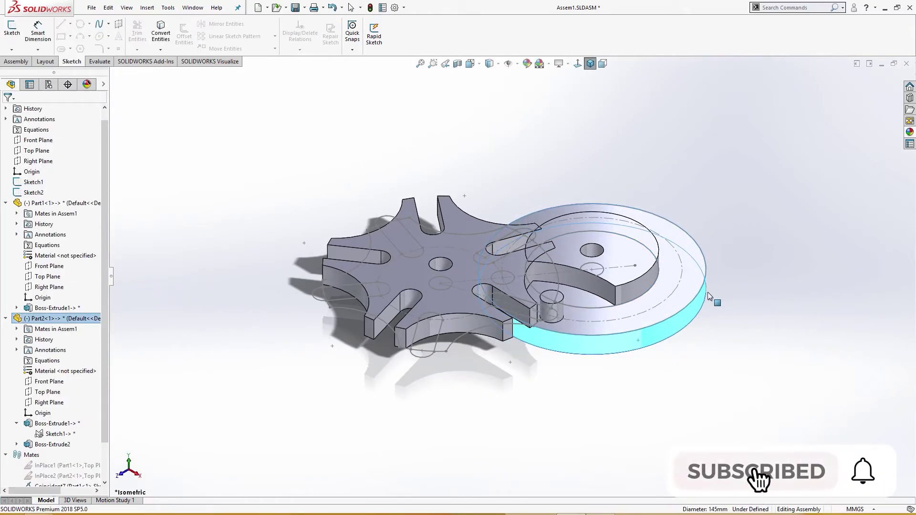
pyautogui.click(468, 296)
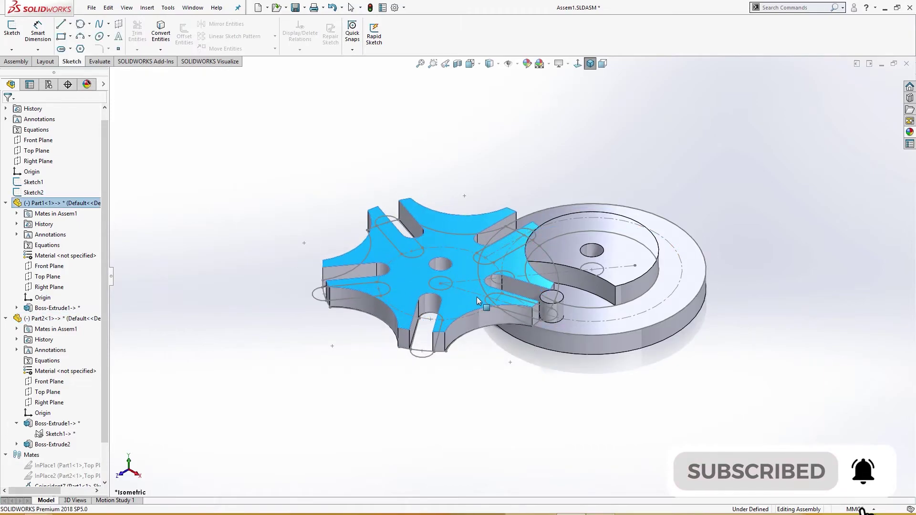
pyautogui.click(630, 352)
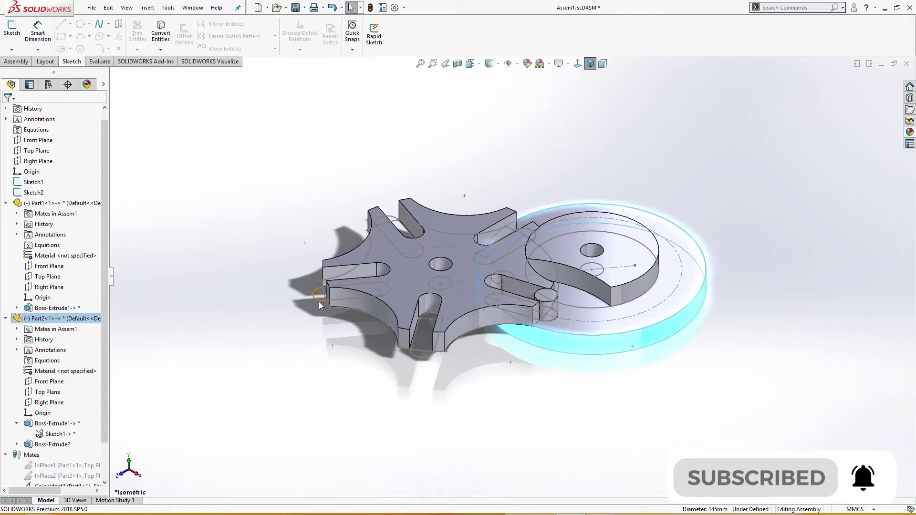
# Hide the layout sketches Sketch1 and Sketch2
pyautogui.click(34, 182)
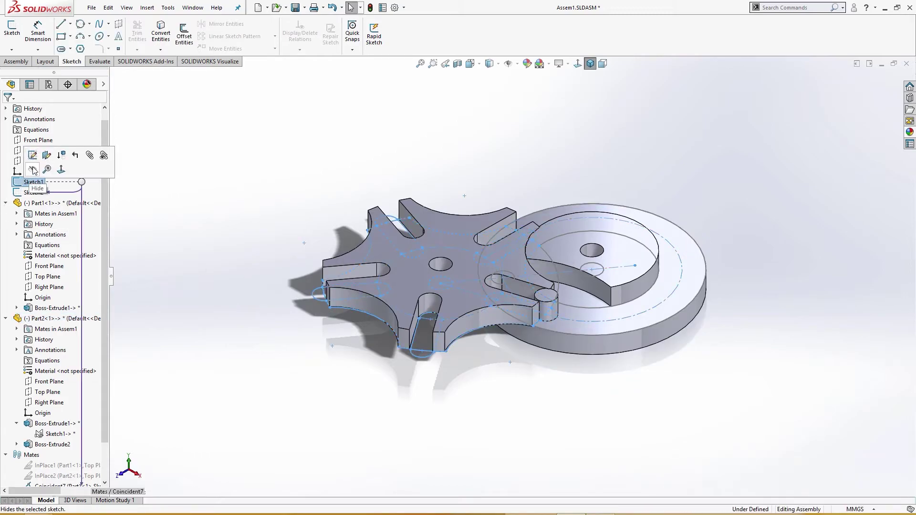
pyautogui.click(35, 192)
pyautogui.click(42, 177)
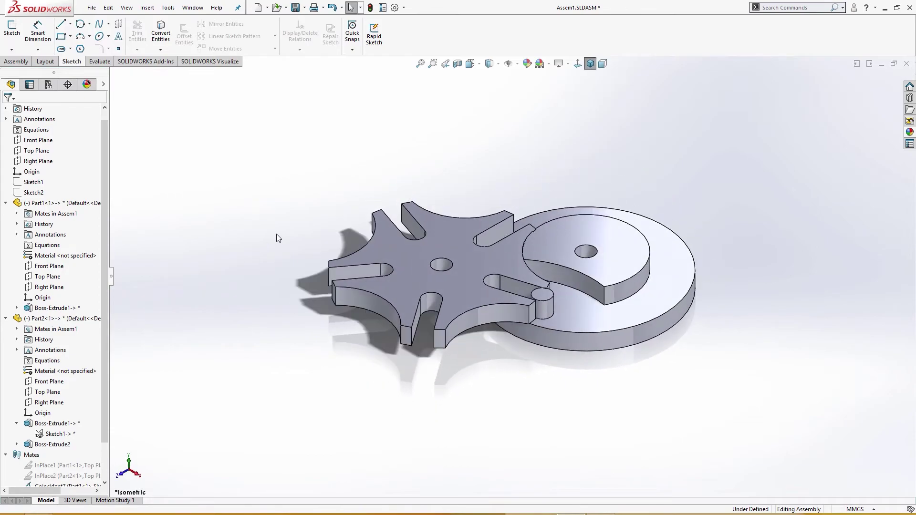
# Open the component-level colour appearance of the Geneva wheel, Part1, and pick an orange with RGB 255, 136, 55
pyautogui.click(6, 203)
pyautogui.click(65, 215)
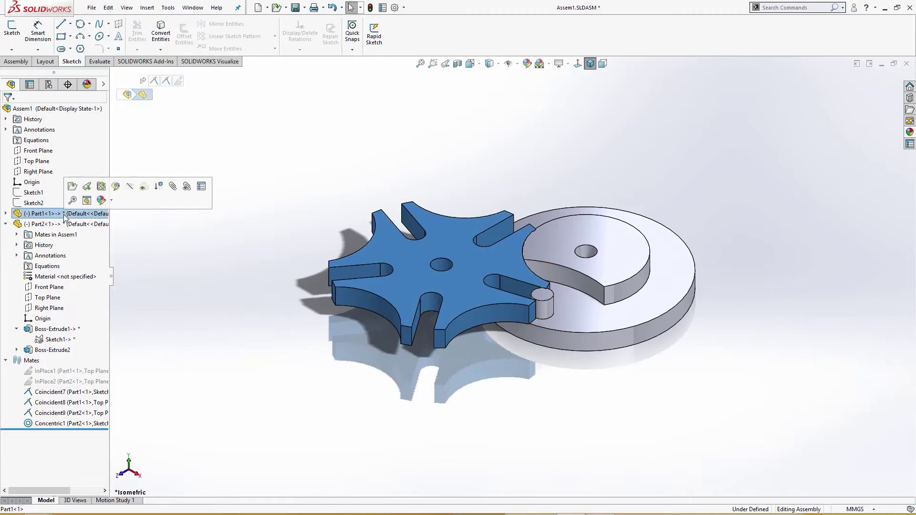
pyautogui.click(102, 200)
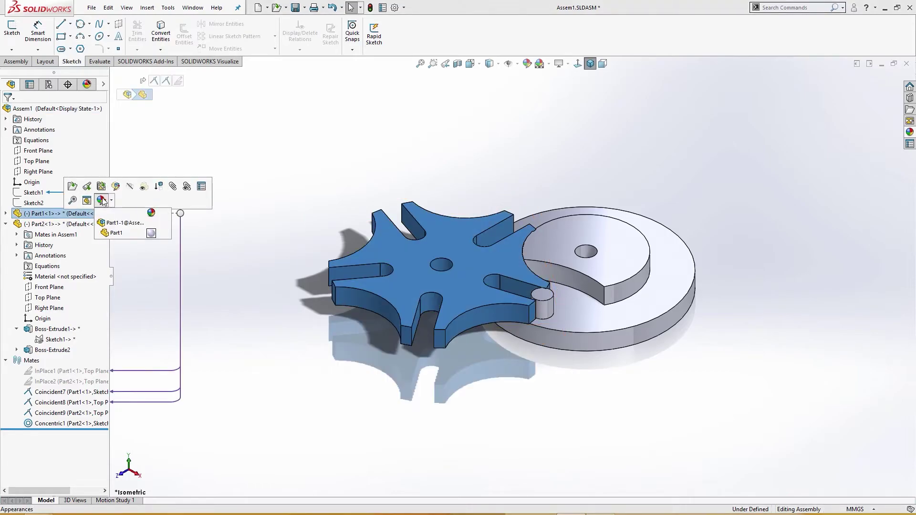
pyautogui.click(131, 232)
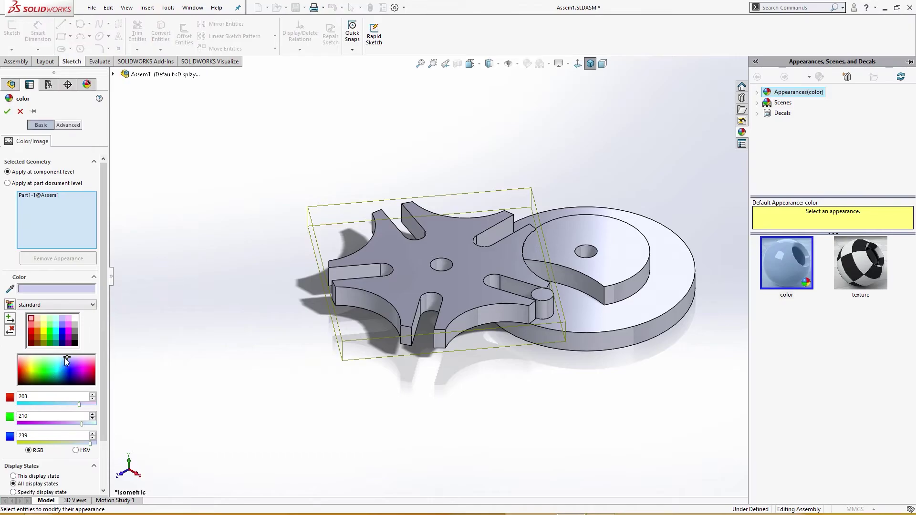
pyautogui.moveTo(65, 358); pyautogui.dragTo(24, 366)
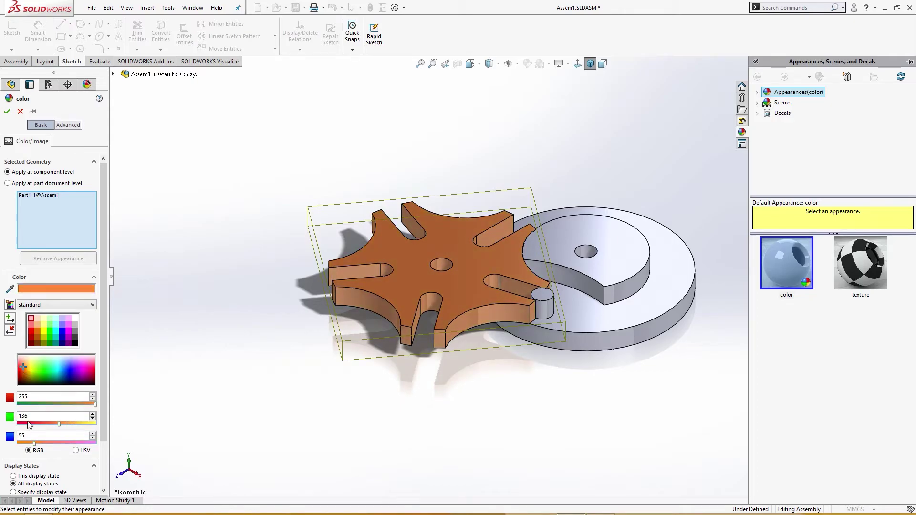
# Set the wheel colour's green value to 170 and its blue value to 36, and apply the appearance
pyautogui.click(29, 416)
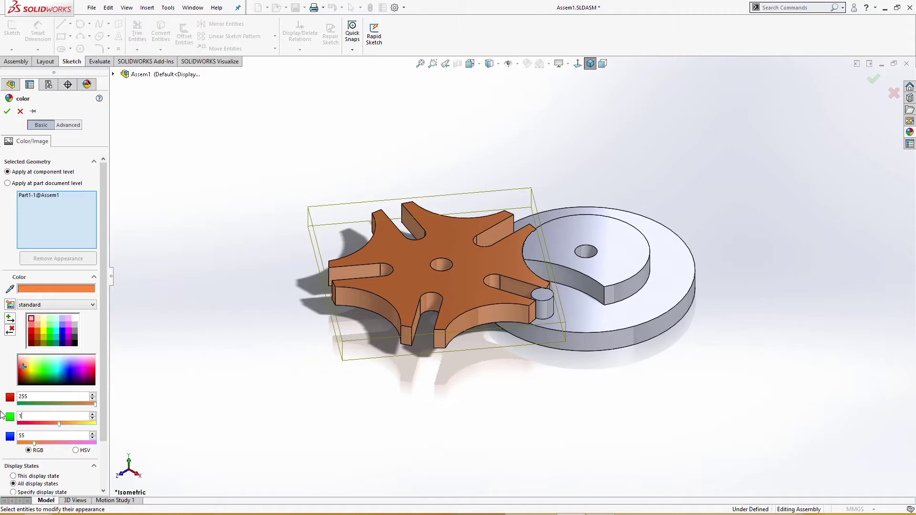
pyautogui.write('170')
pyautogui.press('Return')
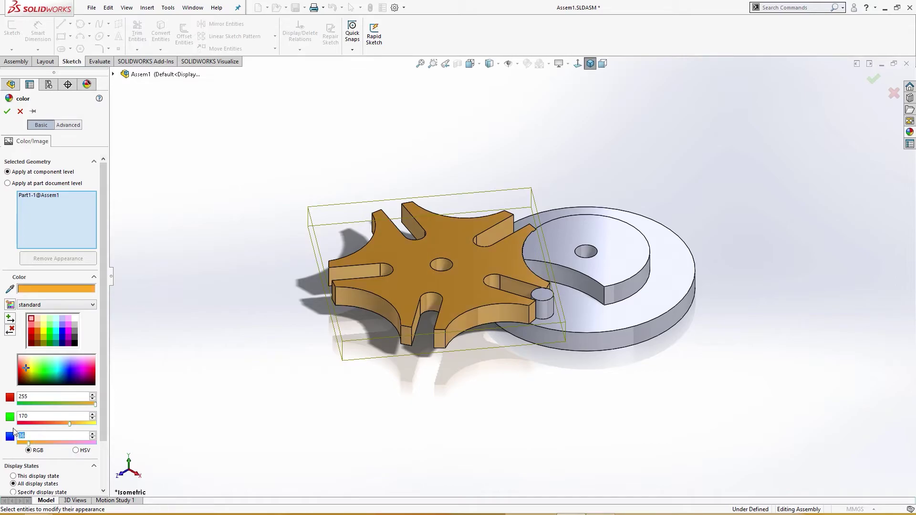
pyautogui.moveTo(291, 346)
pyautogui.mouseDown(button='middle')
pyautogui.moveTo(297, 376)
pyautogui.moveTo(284, 374)
pyautogui.moveTo(286, 353)
pyautogui.mouseUp(button='middle')
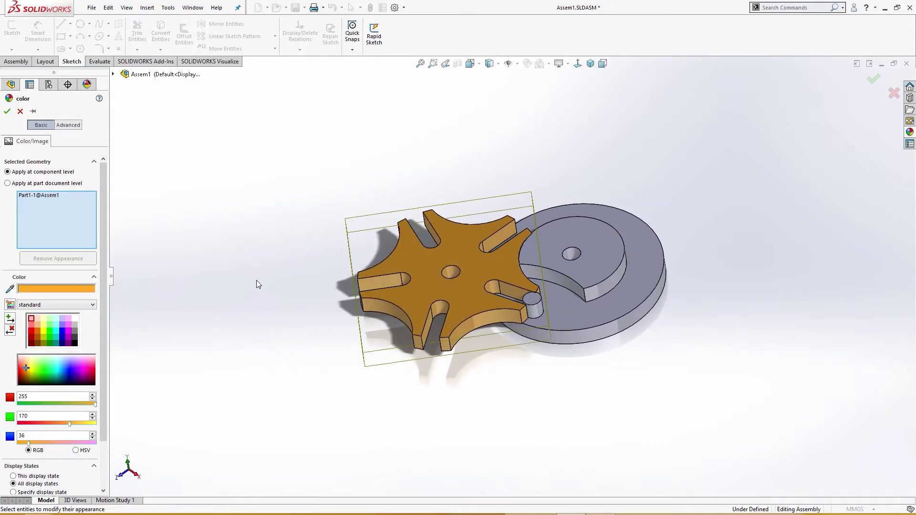
pyautogui.click(7, 112)
pyautogui.moveTo(183, 221); pyautogui.dragTo(213, 250, button='middle')
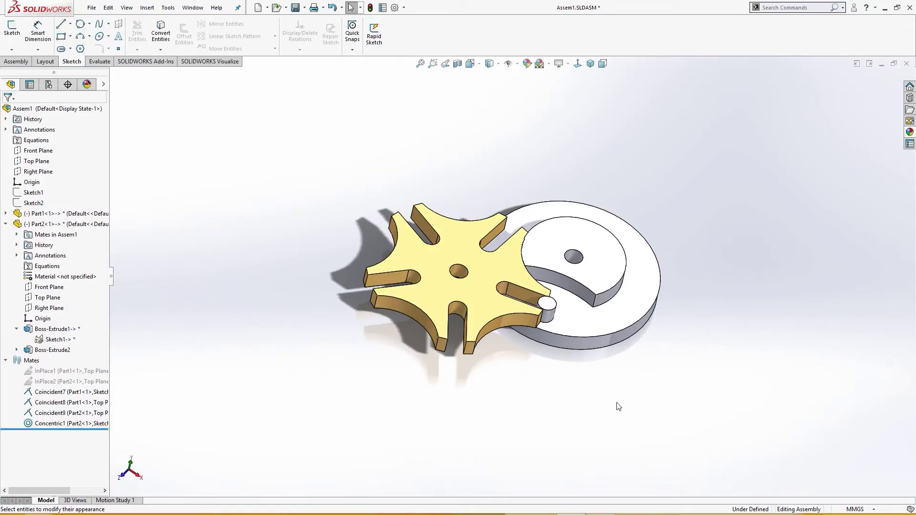
pyautogui.click(620, 325)
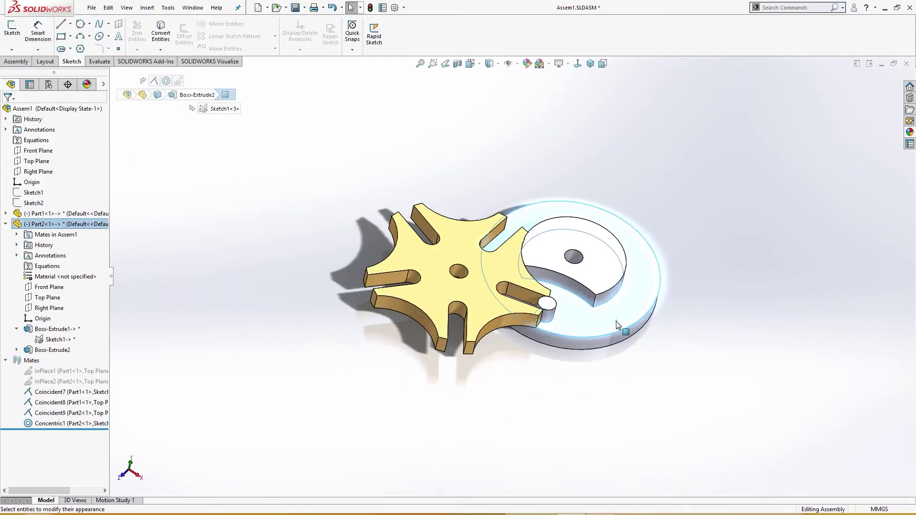
pyautogui.rightClick(99, 225)
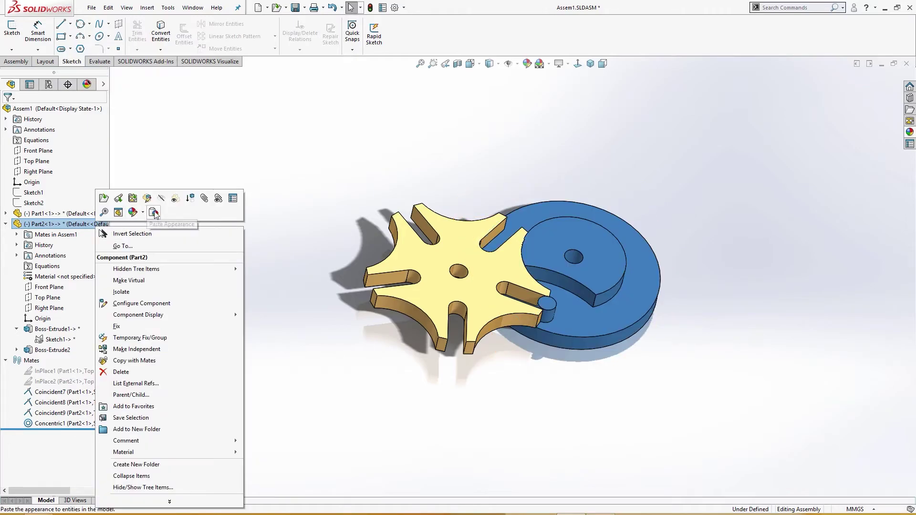
pyautogui.click(67, 226)
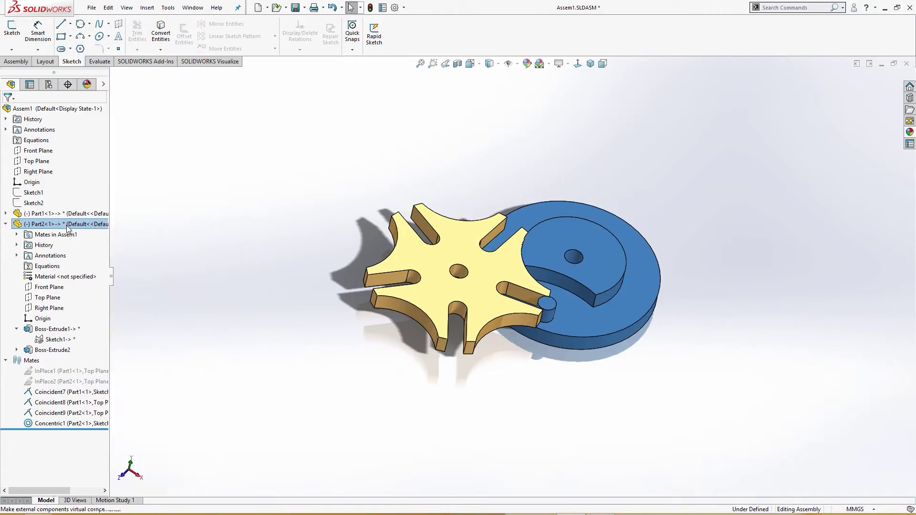
pyautogui.rightClick(67, 227)
pyautogui.click(109, 214)
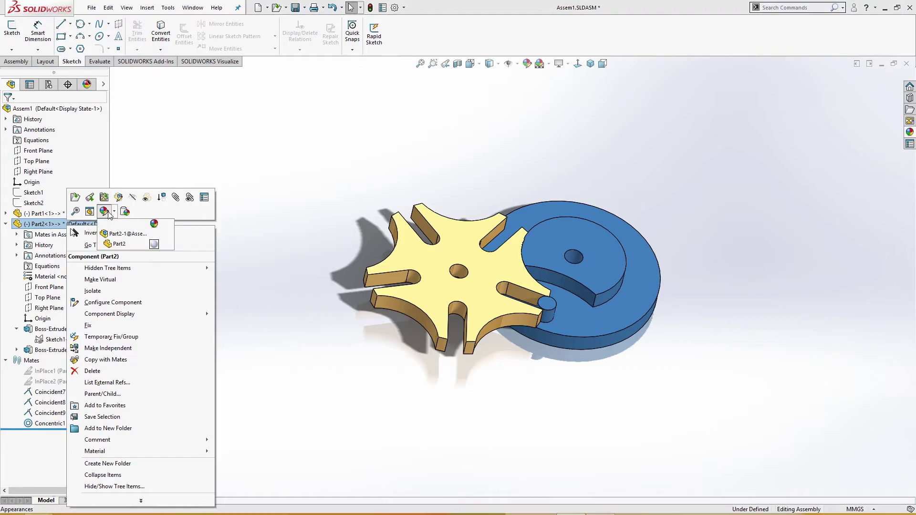
pyautogui.click(118, 237)
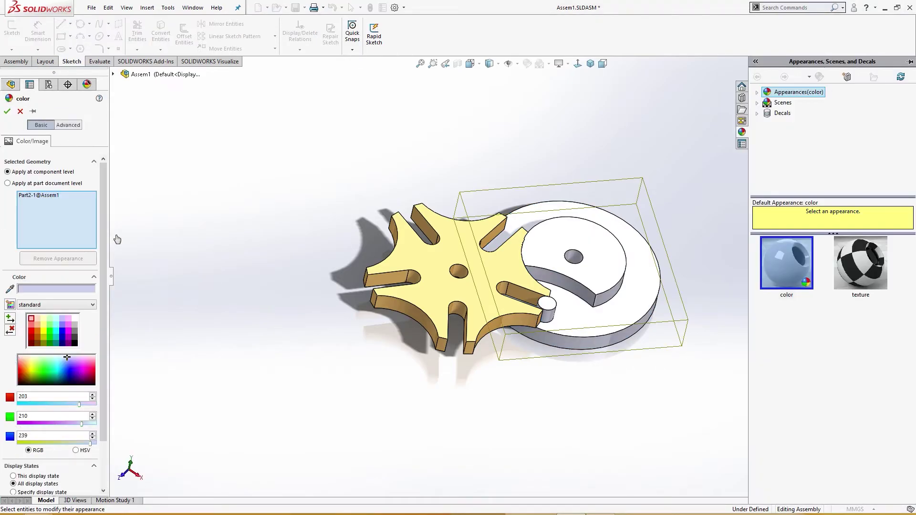
pyautogui.moveTo(67, 356); pyautogui.dragTo(62, 370)
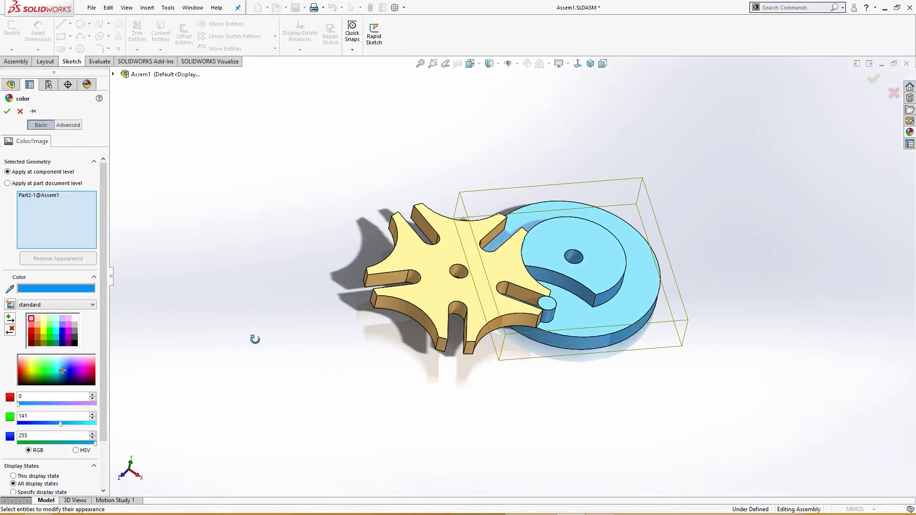
pyautogui.scroll(4, 617, 302)
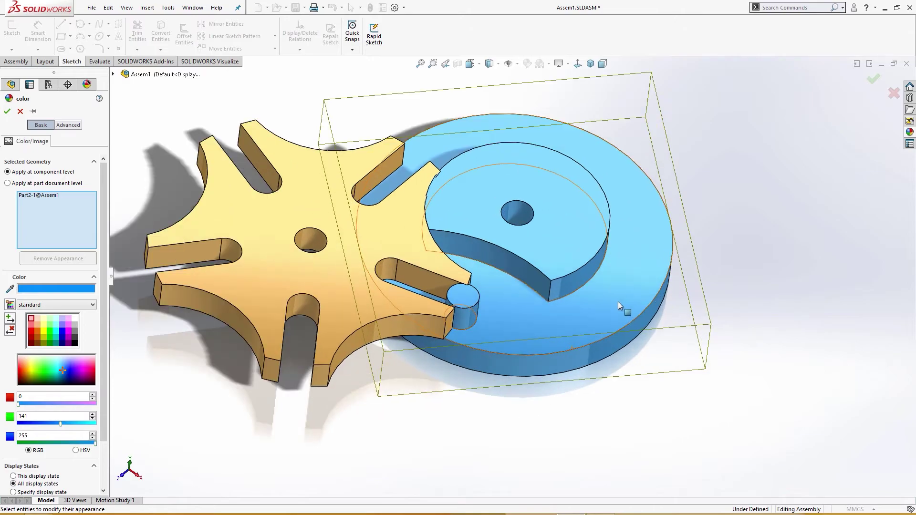
pyautogui.press('Escape')
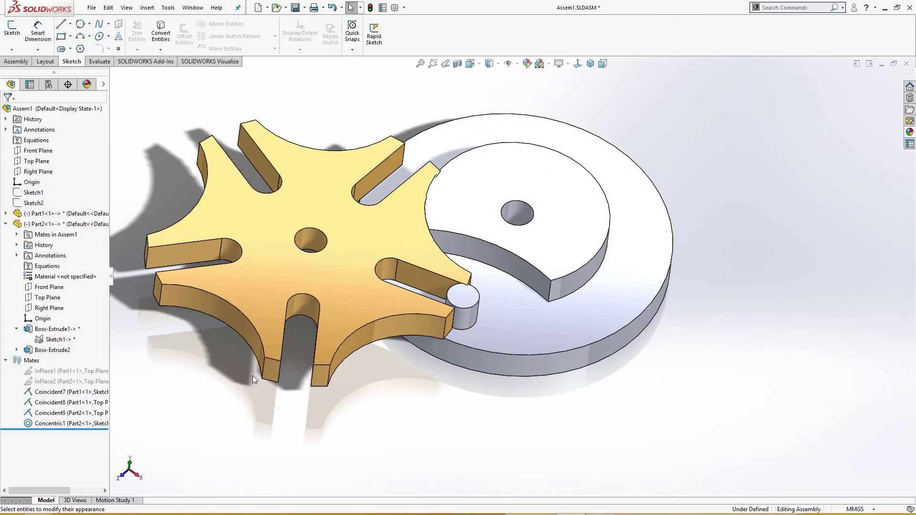
# Apply a component-level cyan colour with RGB 31, 213, 255 to the driver, Part2
pyautogui.rightClick(58, 224)
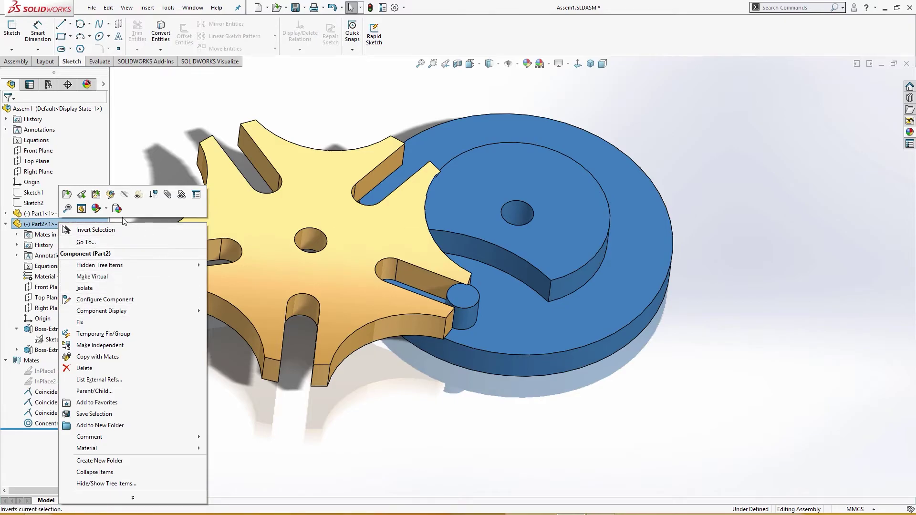
pyautogui.click(96, 209)
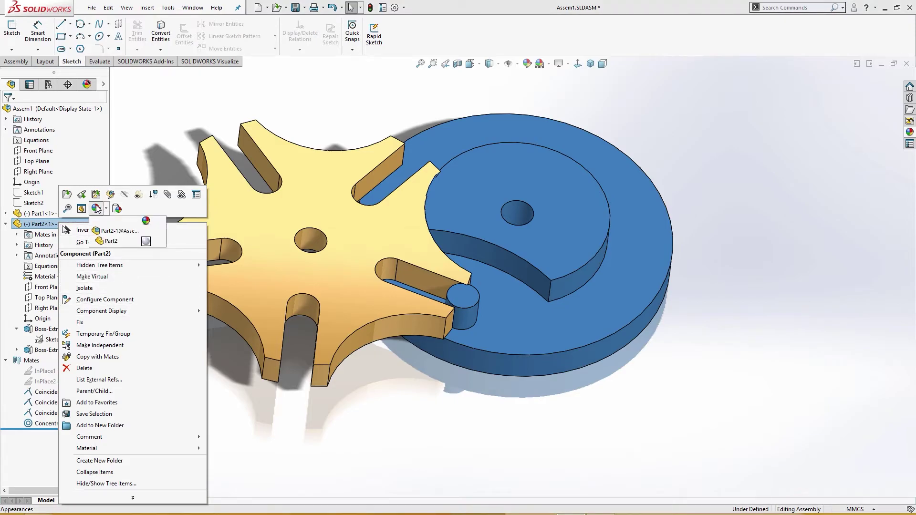
pyautogui.click(115, 231)
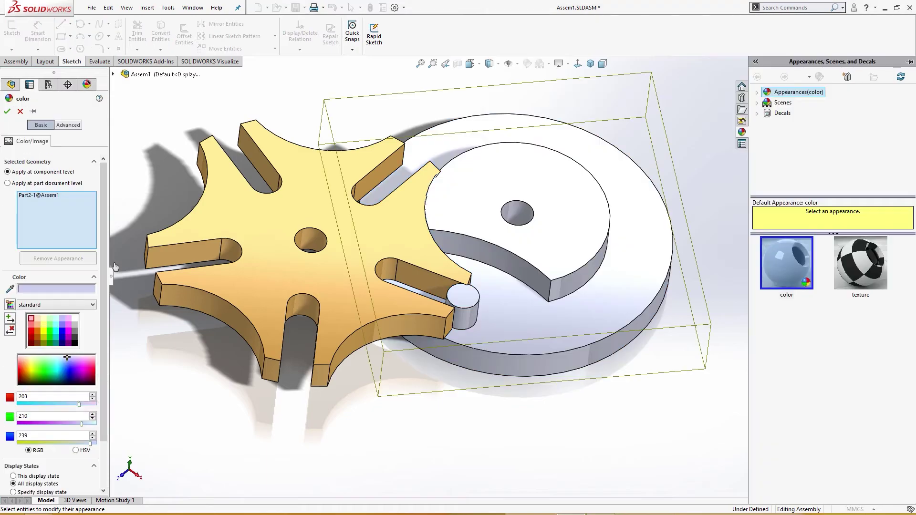
pyautogui.moveTo(68, 356); pyautogui.dragTo(58, 367)
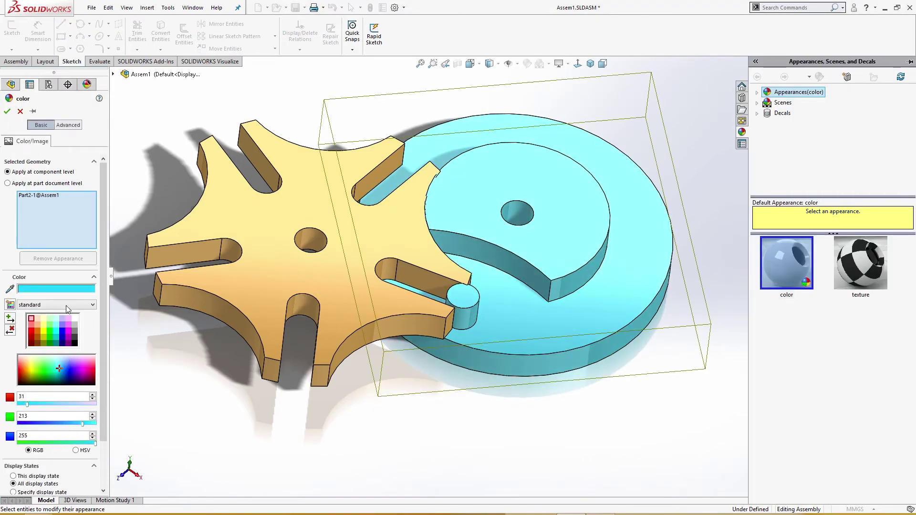
pyautogui.click(4, 111)
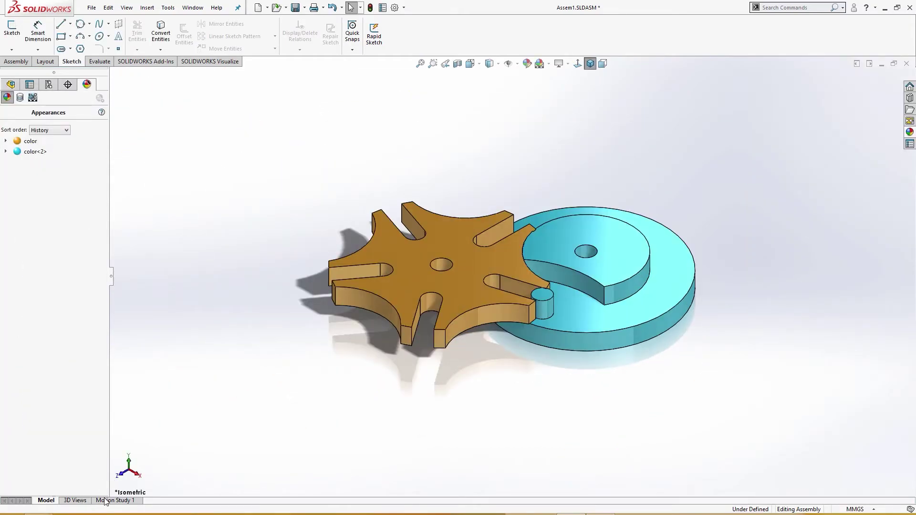
# Open Motion Study 1 with its timeline expanded and set the study type to Motion Analysis
pyautogui.click(105, 501)
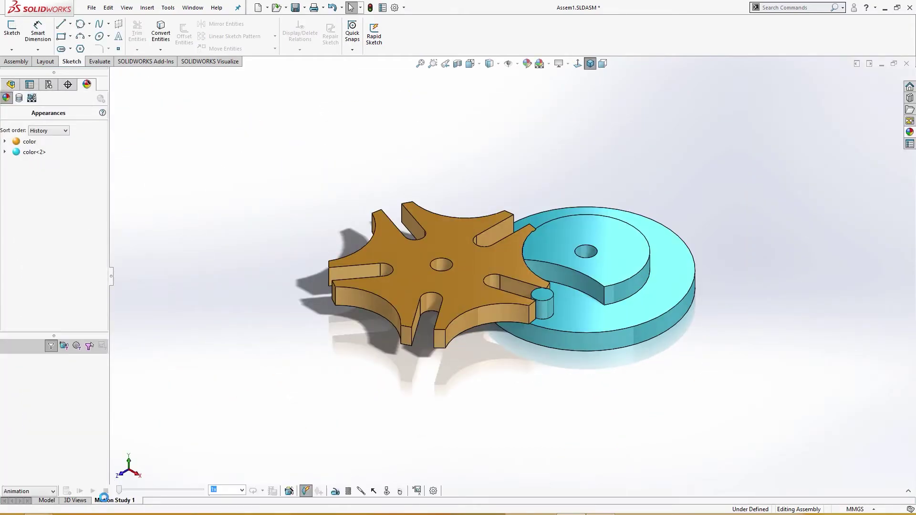
pyautogui.click(54, 490)
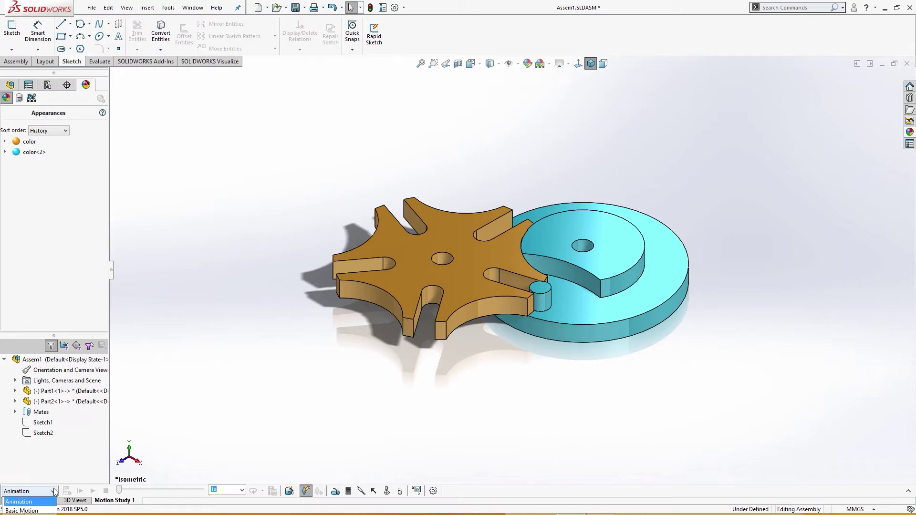
pyautogui.click(909, 488)
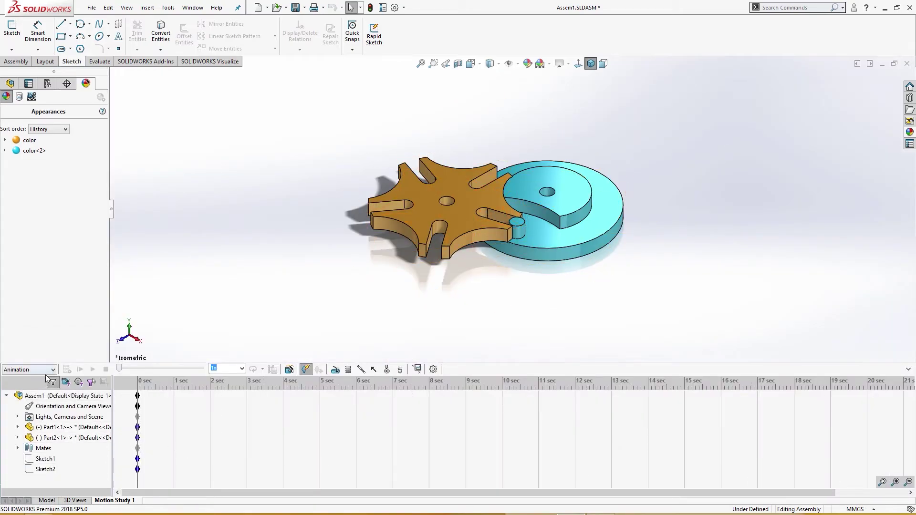
pyautogui.click(49, 370)
pyautogui.click(29, 399)
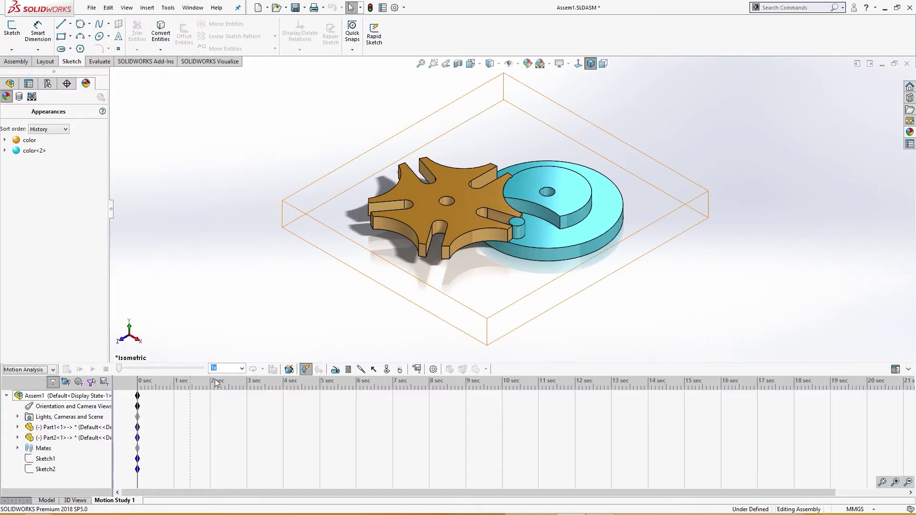
# Add a solid body contact between the Geneva wheel and the driver, using Acrylic for both materials with friction
pyautogui.click(387, 370)
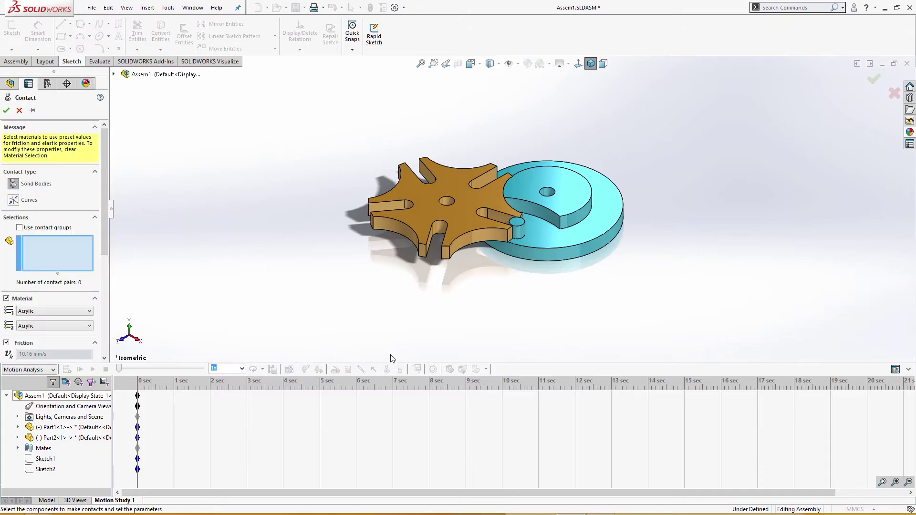
pyautogui.click(460, 241)
pyautogui.click(563, 252)
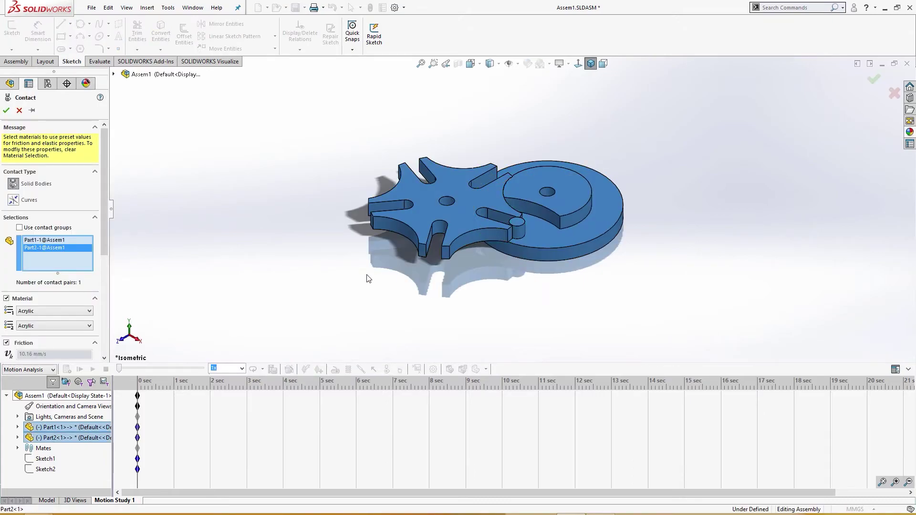
pyautogui.click(6, 111)
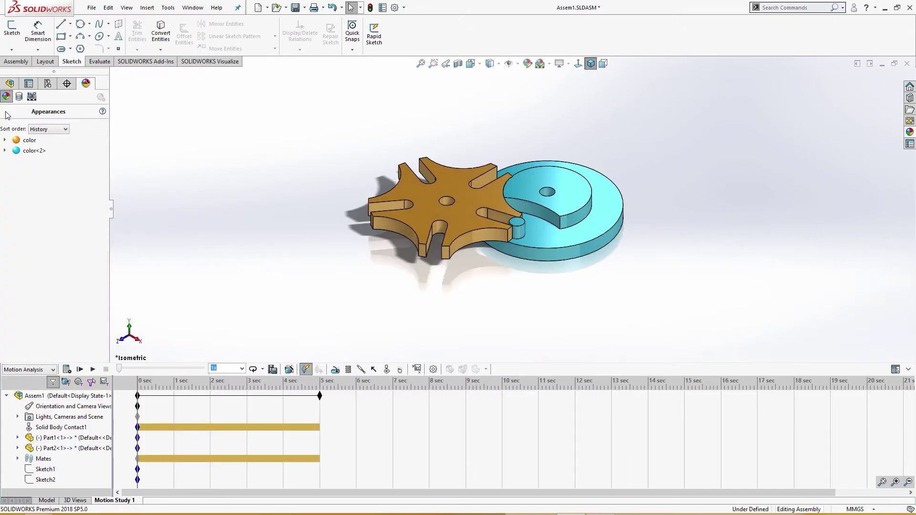
# Add a rotary motor on the driver's outer rim with its direction reversed and a constant speed of 12 RPM
pyautogui.click(339, 370)
pyautogui.click(581, 250)
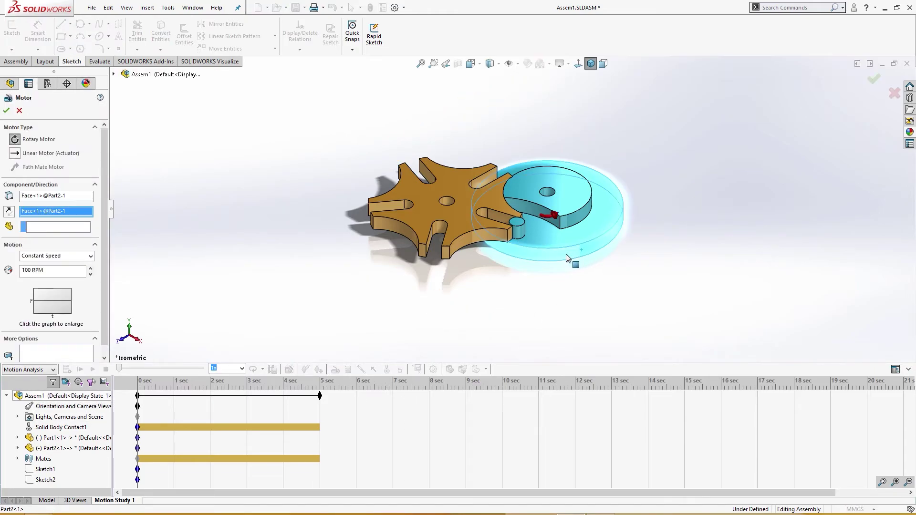
pyautogui.click(8, 211)
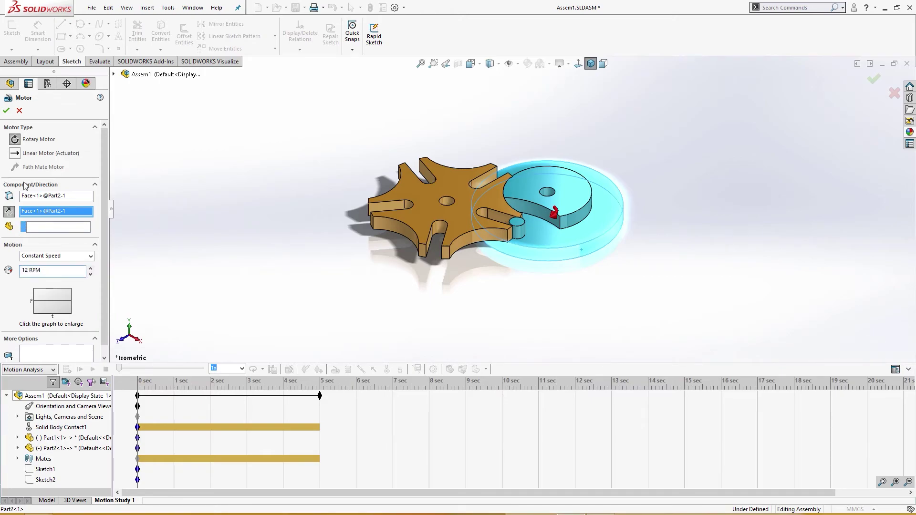
pyautogui.click(6, 111)
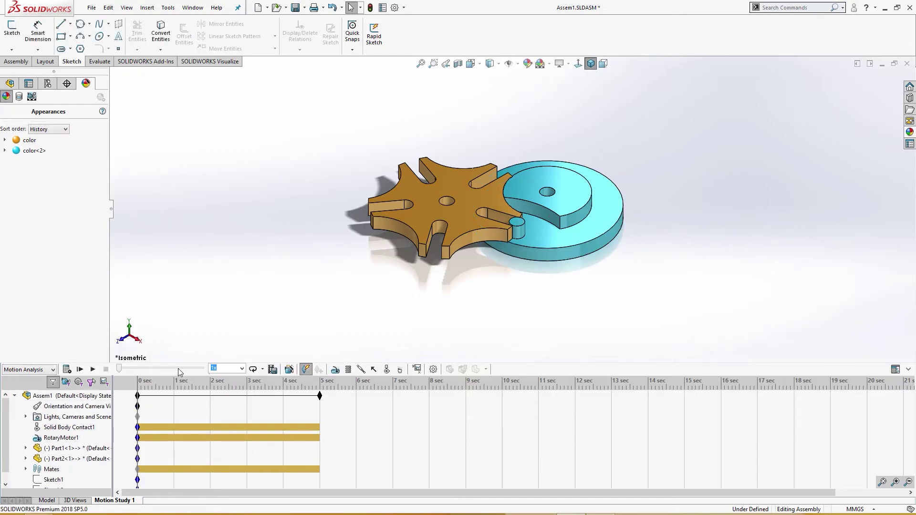
# Calculate the motion study and close the Motion Analysis messages
pyautogui.click(67, 370)
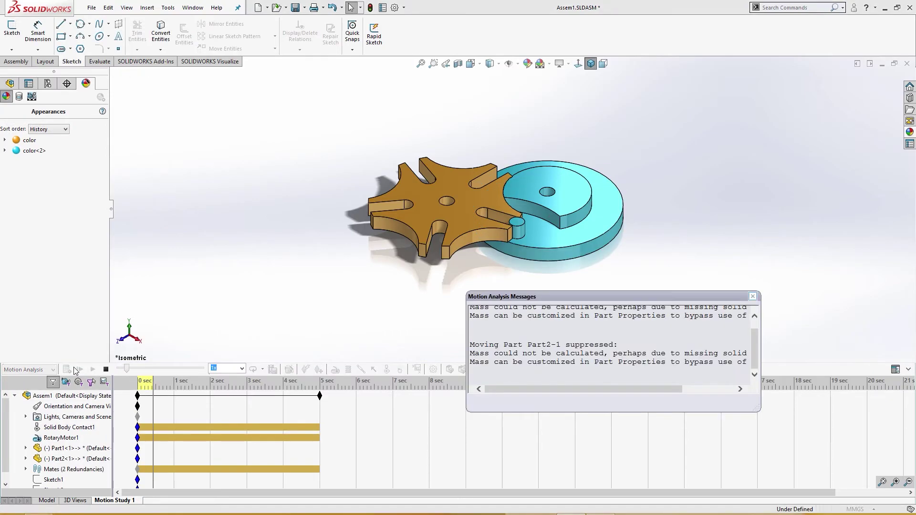
pyautogui.click(753, 297)
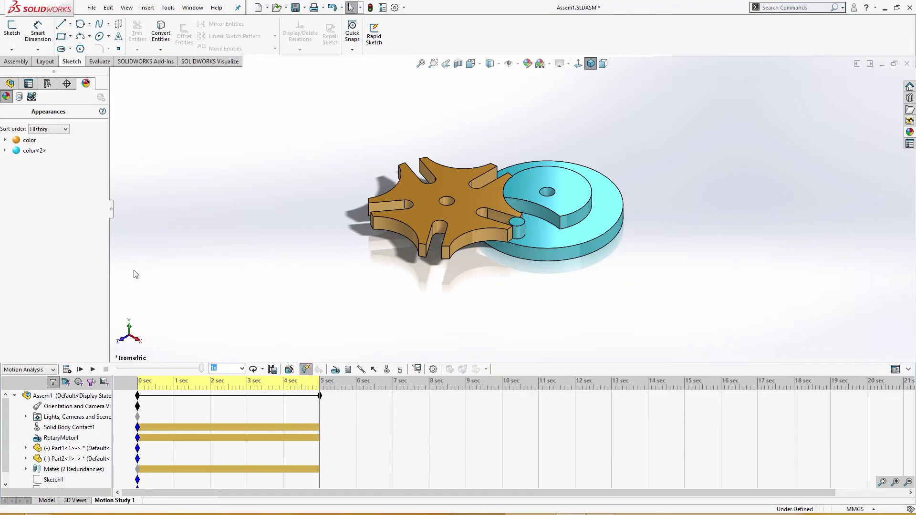
# Examine the assembly's mates in the feature tree and motion study, checking which geometry Coincident9 and Coincident8 reference
pyautogui.click(10, 84)
pyautogui.scroll(-2, 26, 289)
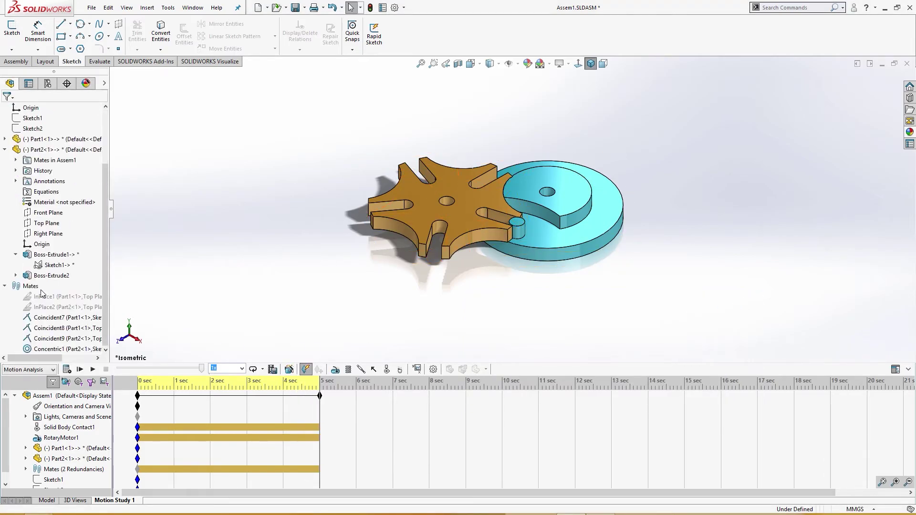
pyautogui.click(26, 469)
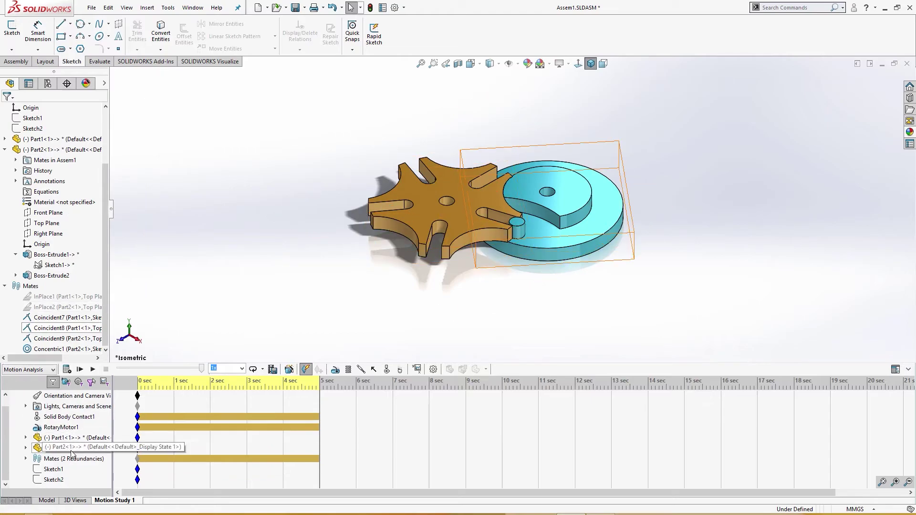
pyautogui.scroll(-1, 27, 464)
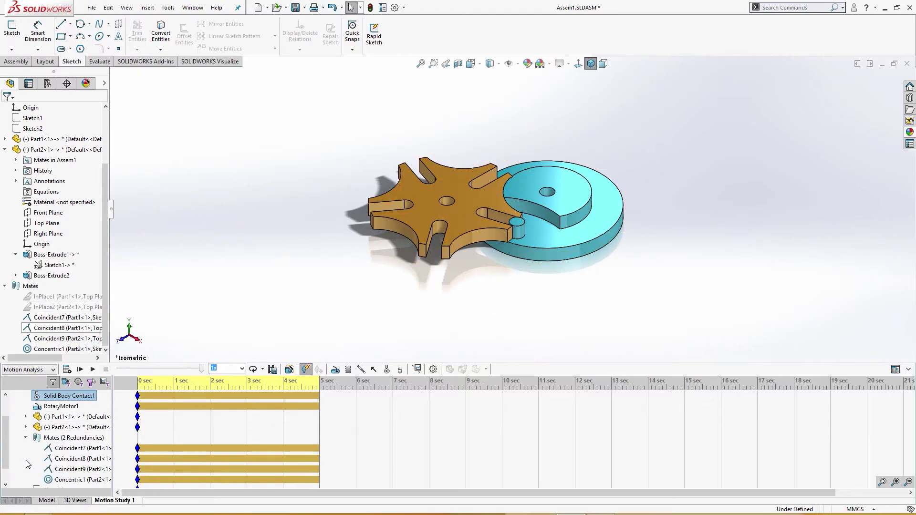
pyautogui.click(71, 438)
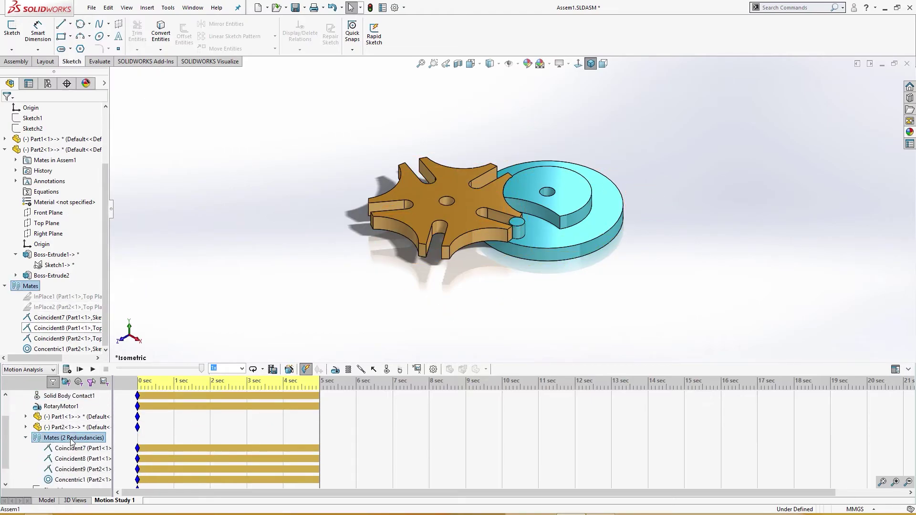
pyautogui.click(72, 469)
pyautogui.scroll(-1, 67, 473)
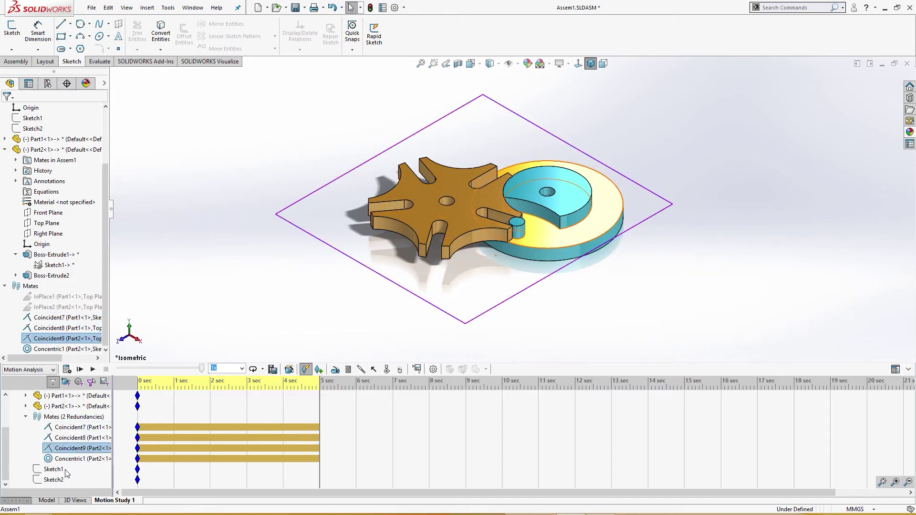
pyautogui.click(70, 437)
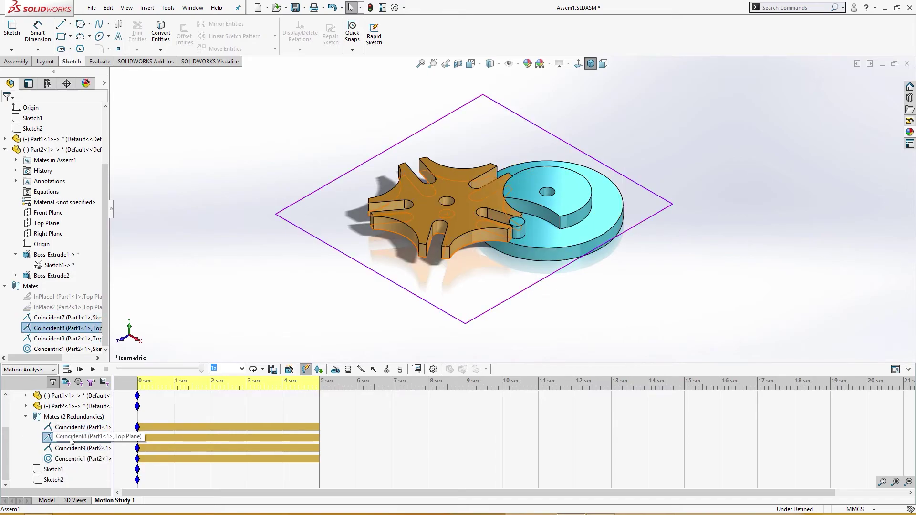
# Try to suppress the Geneva wheel's Coincident7 mate in the motion study
pyautogui.click(69, 428)
pyautogui.rightClick(70, 428)
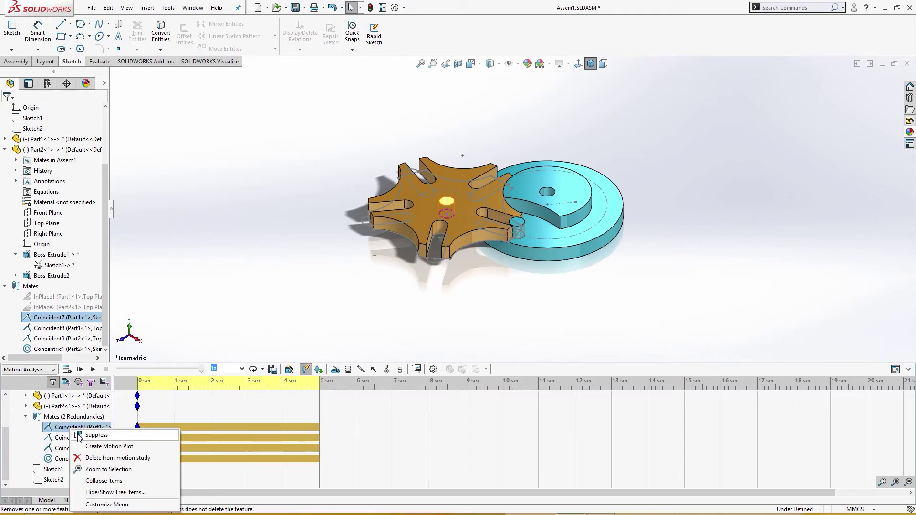
pyautogui.click(97, 435)
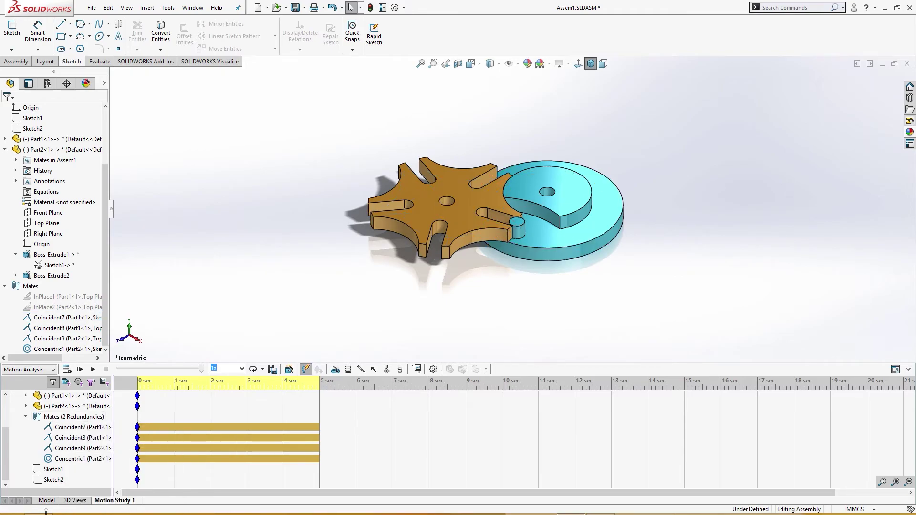
# Edit the Coincident7 mate in the model, changing it to Concentric between the Geneva wheel's centre hole and the Sketch1 arc
pyautogui.click(48, 502)
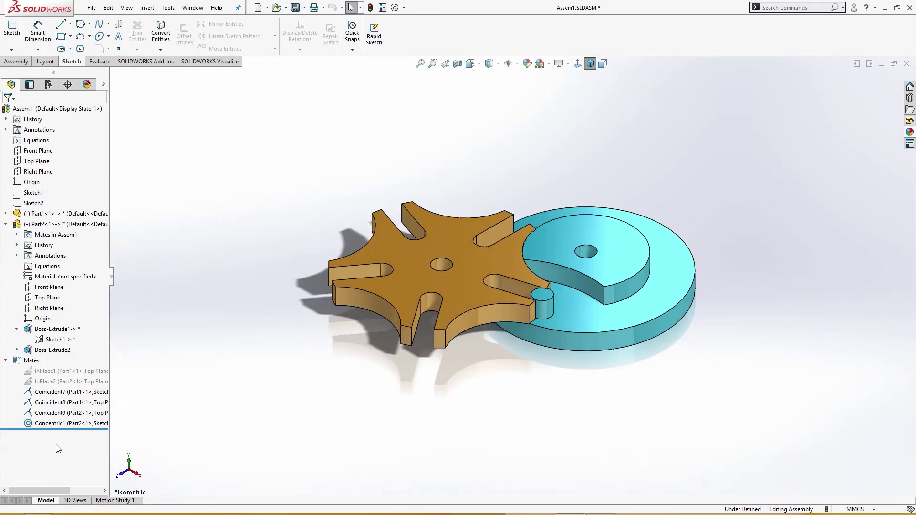
pyautogui.click(61, 392)
pyautogui.moveTo(61, 392)
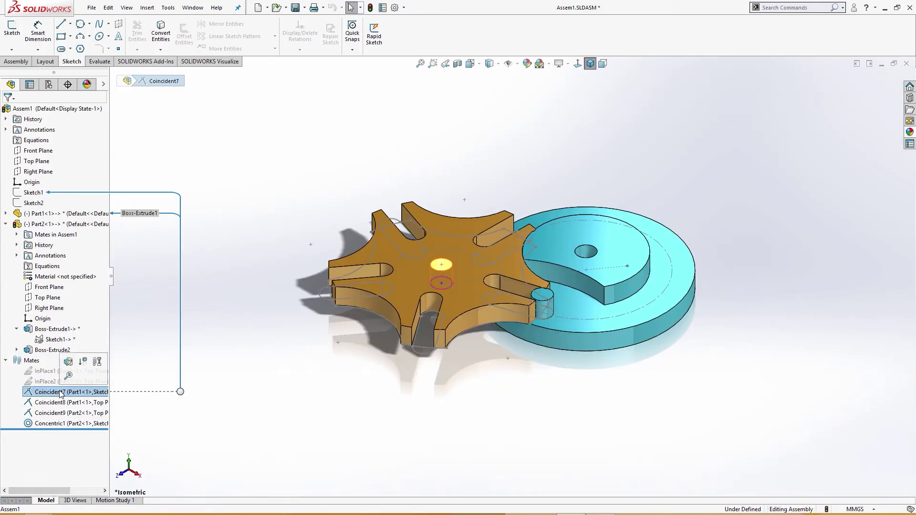
pyautogui.click(68, 362)
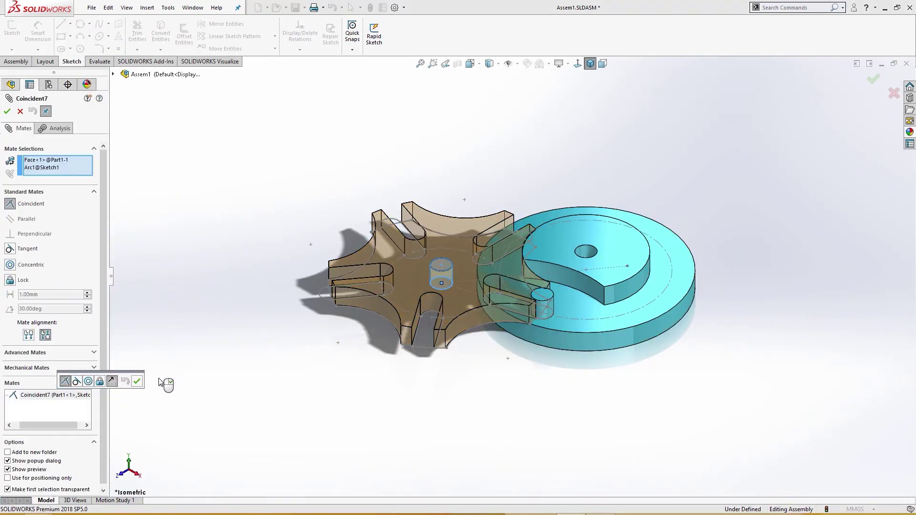
pyautogui.click(10, 266)
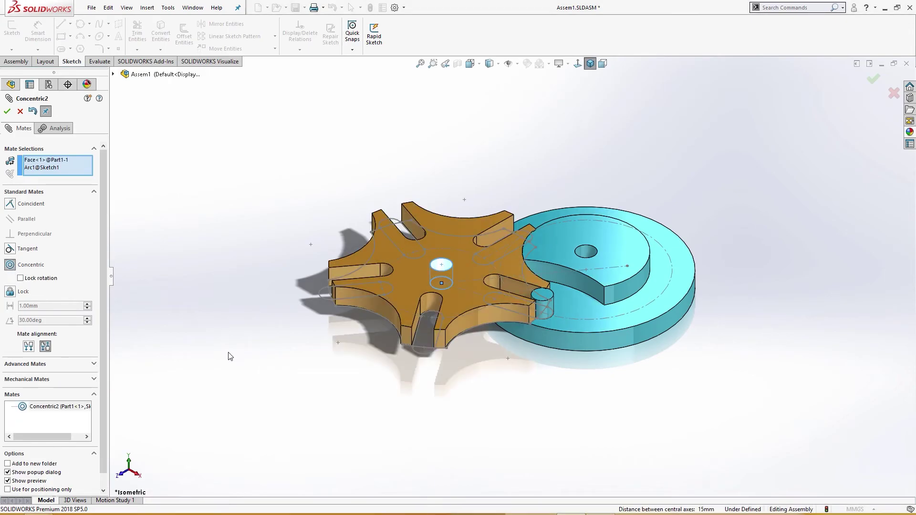
pyautogui.click(10, 113)
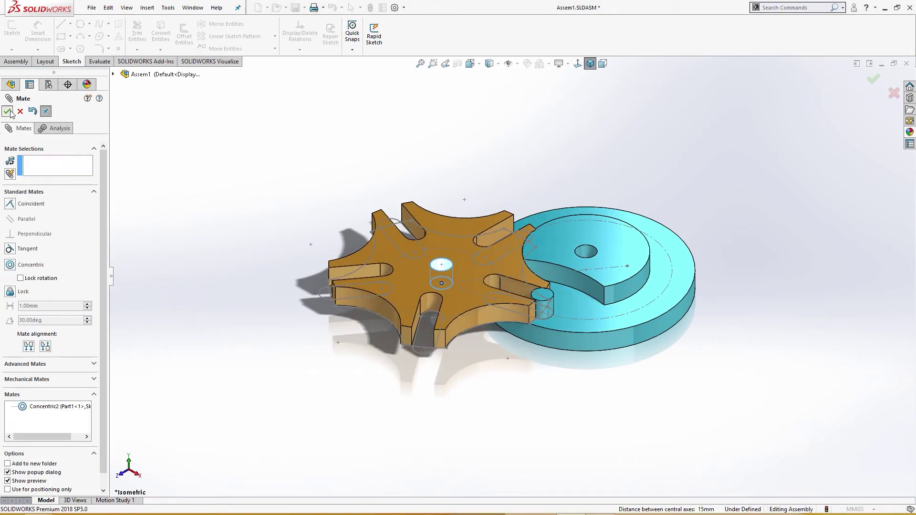
pyautogui.moveTo(201, 308); pyautogui.dragTo(231, 337, button='middle')
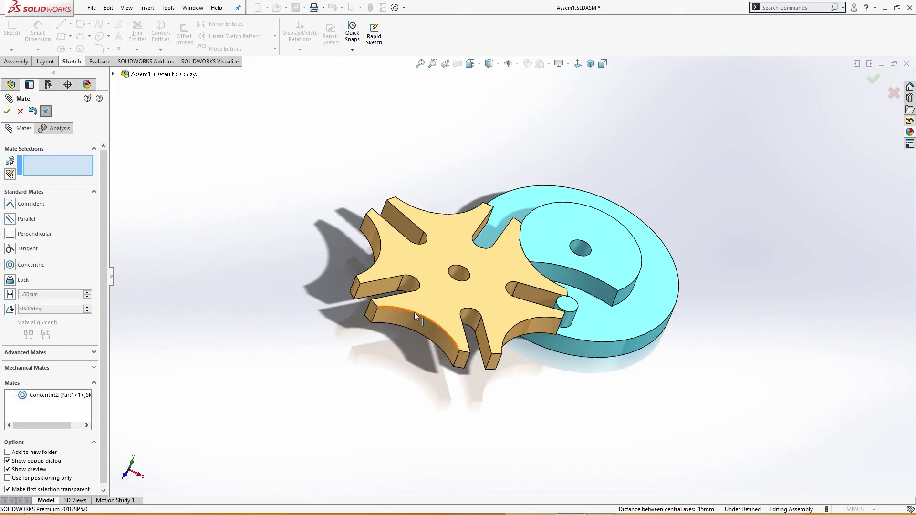
pyautogui.moveTo(414, 312)
pyautogui.mouseDown()
pyautogui.moveTo(393, 300)
pyautogui.moveTo(414, 311)
pyautogui.mouseUp()
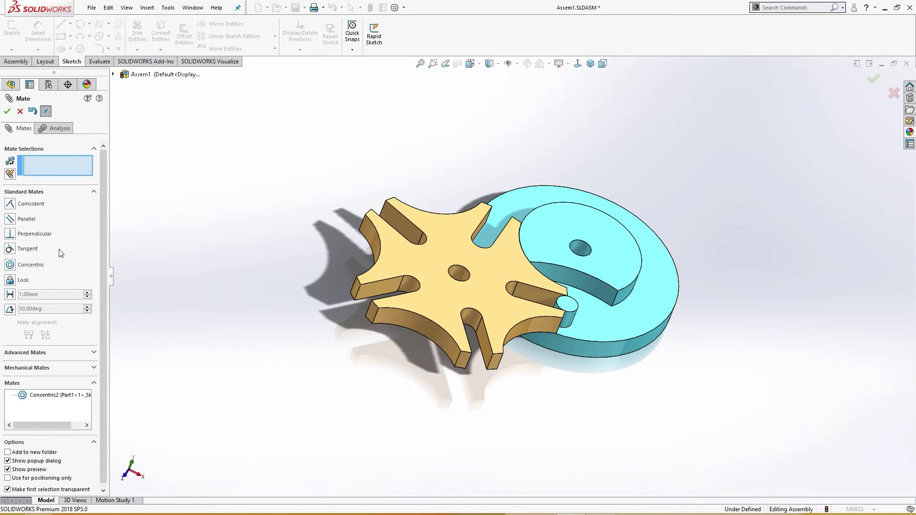
pyautogui.click(7, 111)
# Return to Motion Study 1, calculate it with the edited mate and close the Motion Analysis messages
pyautogui.click(113, 500)
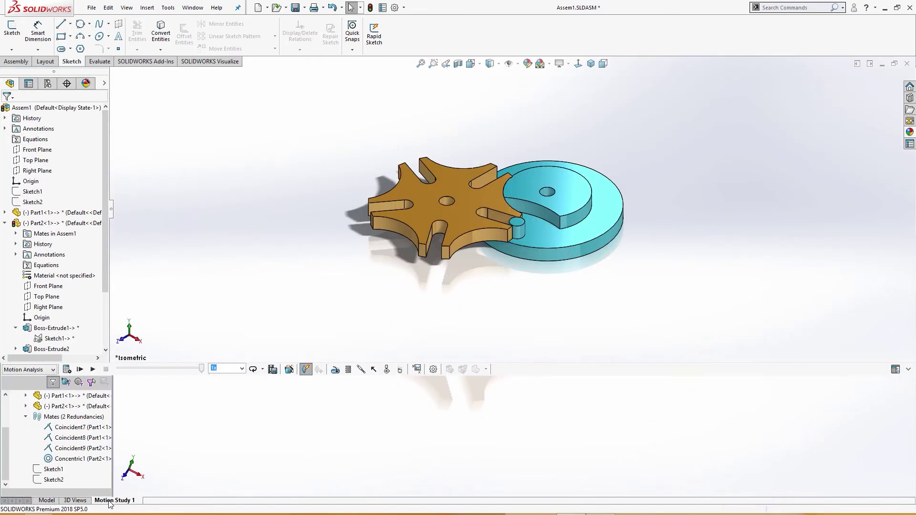
pyautogui.click(66, 369)
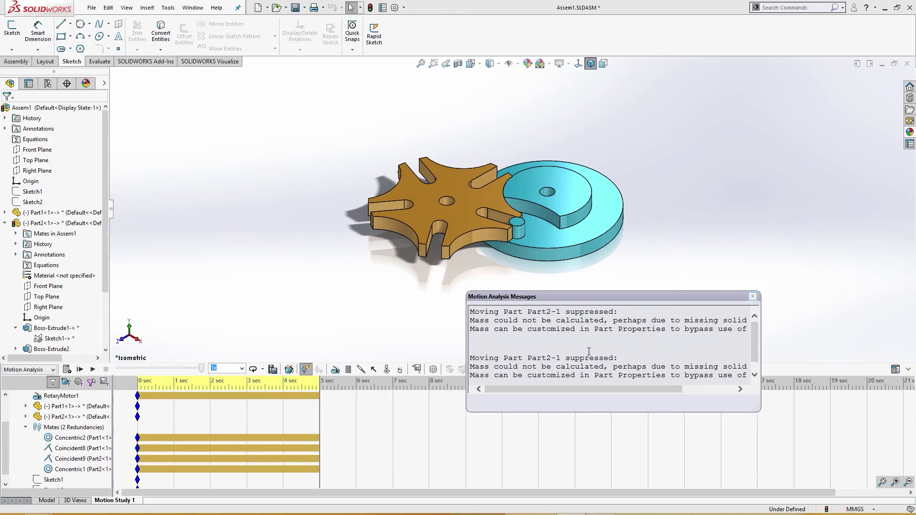
pyautogui.click(753, 296)
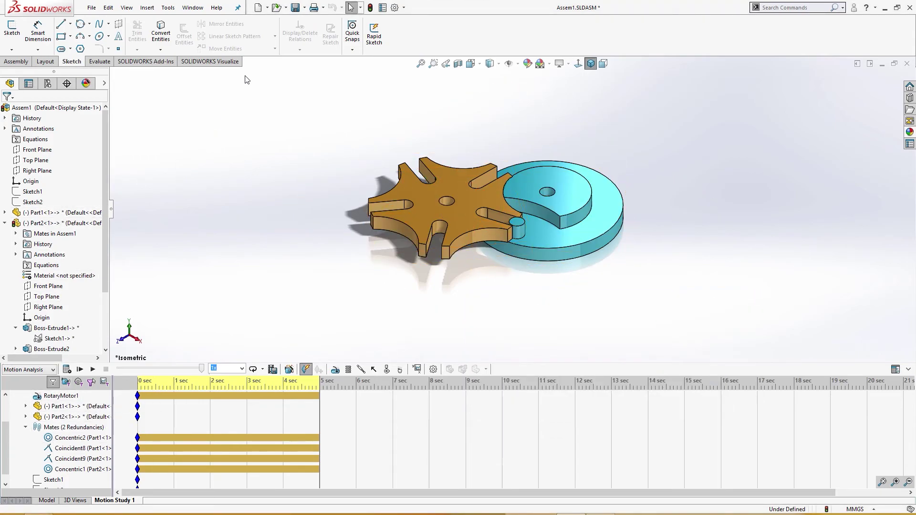
# Review the list of external references for the driver, Part2, and close it
pyautogui.scroll(-3, 86, 334)
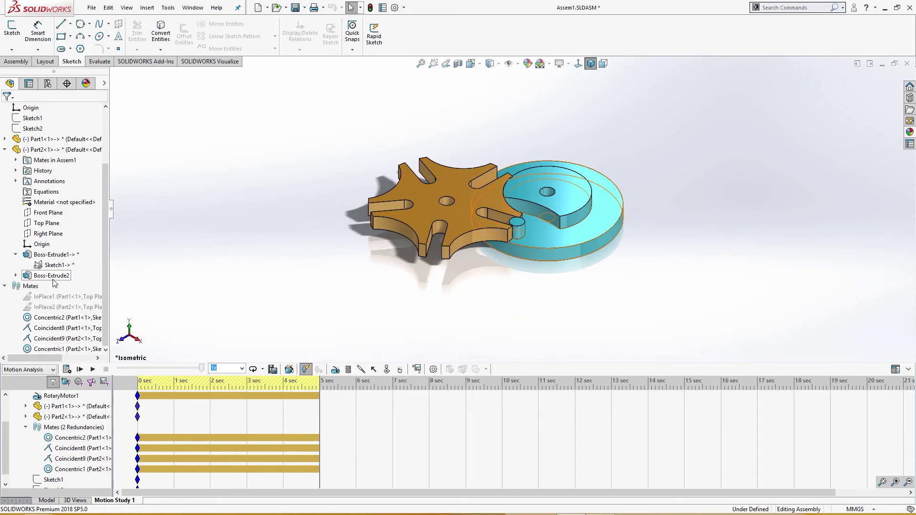
pyautogui.click(72, 150)
pyautogui.rightClick(72, 150)
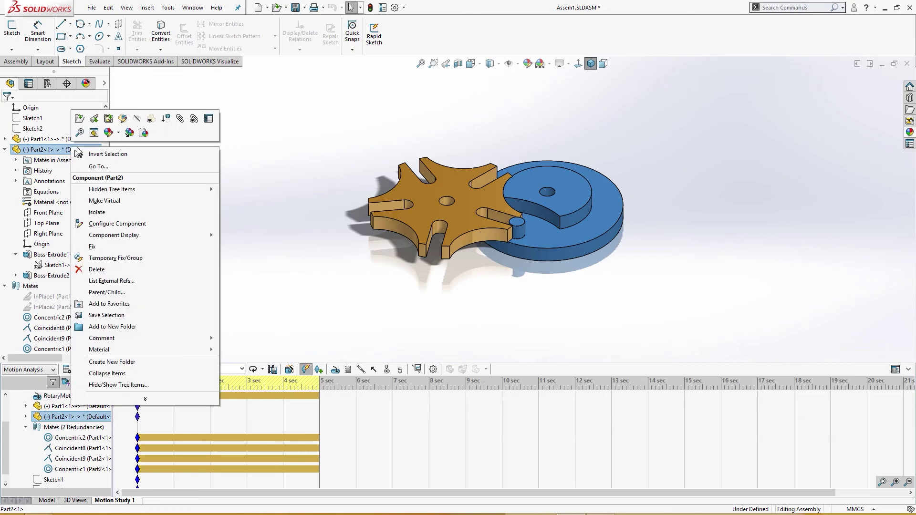
pyautogui.click(100, 285)
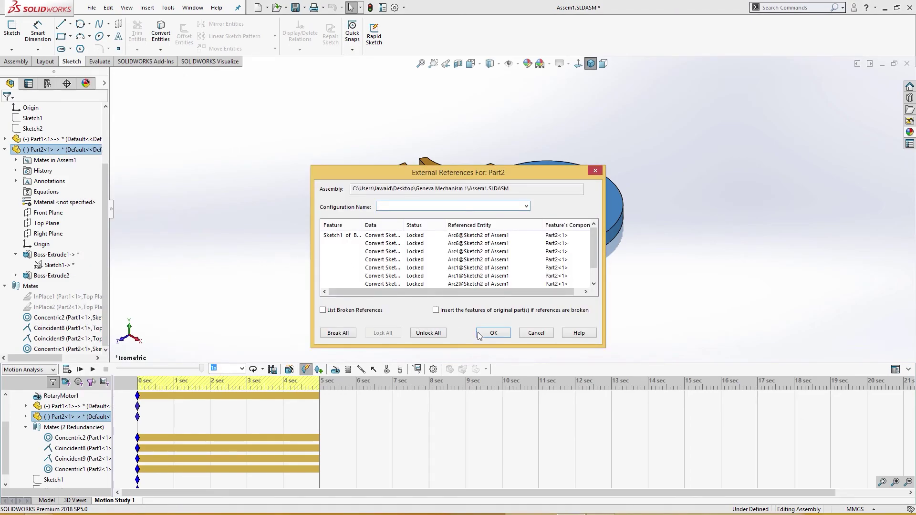
pyautogui.click(494, 333)
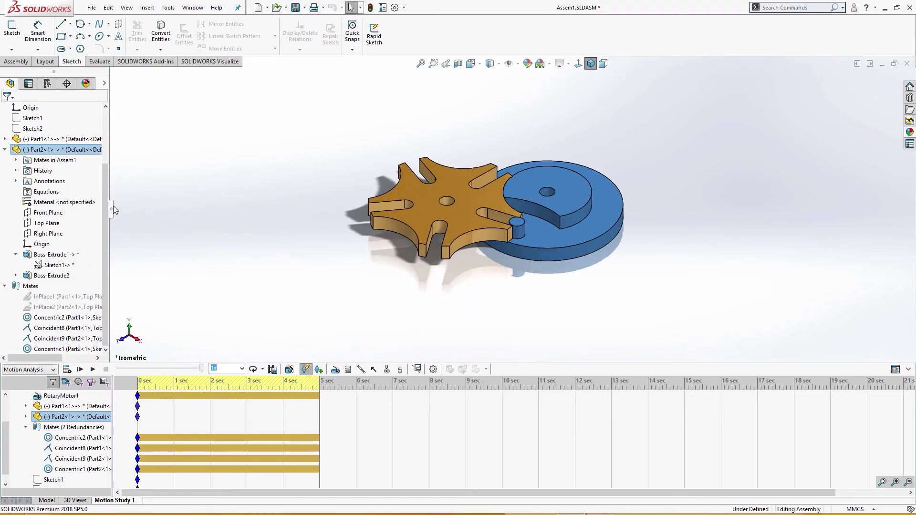
# Review the list of external references for the Geneva wheel, Part1, then close it and clear the selection
pyautogui.click(57, 138)
pyautogui.rightClick(56, 137)
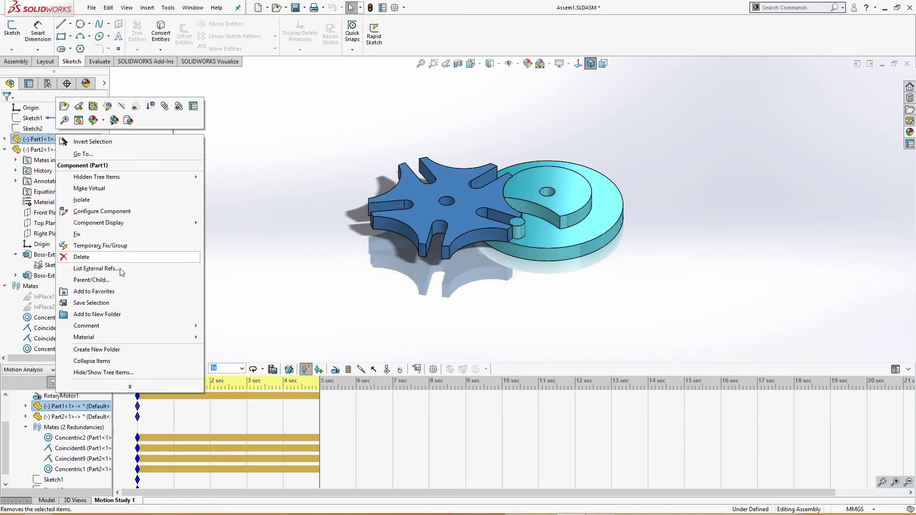
pyautogui.click(98, 269)
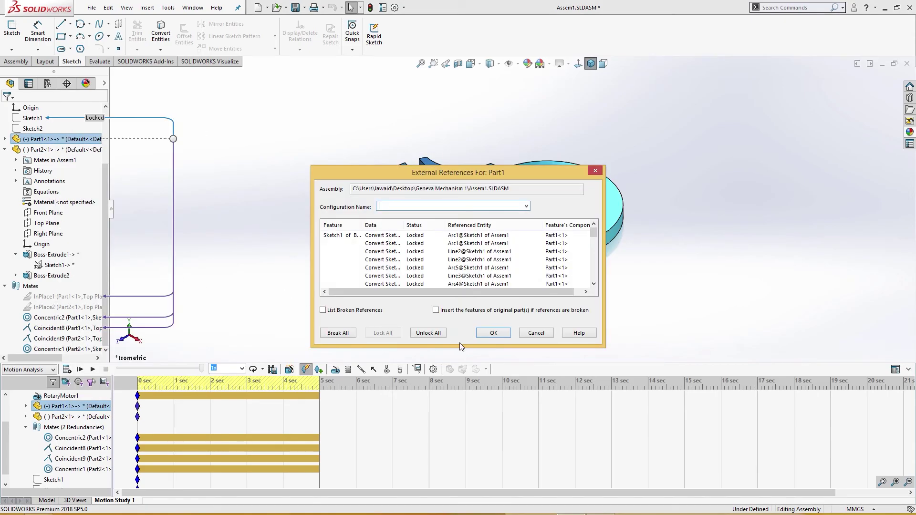
pyautogui.click(489, 334)
pyautogui.click(252, 337)
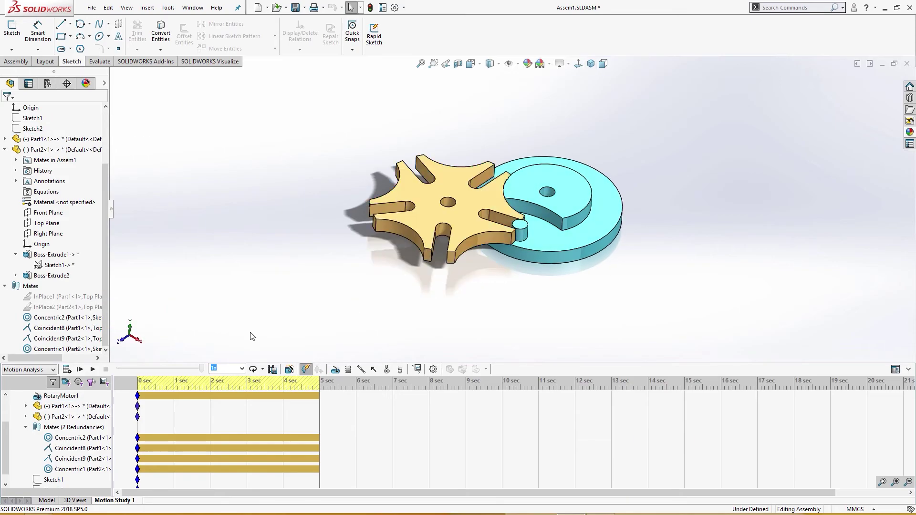
# Recalculate the motion study and play the Geneva mechanism simulation with the timeline collapsed
pyautogui.click(67, 370)
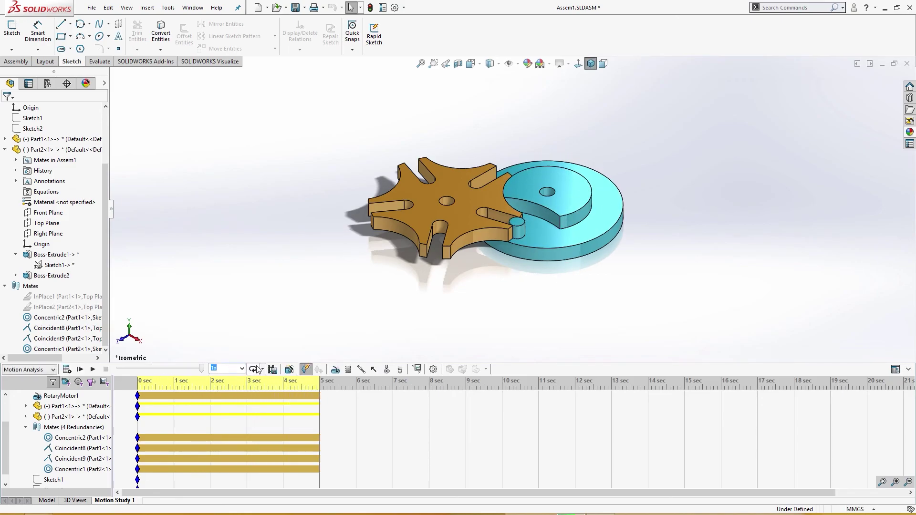
pyautogui.click(92, 372)
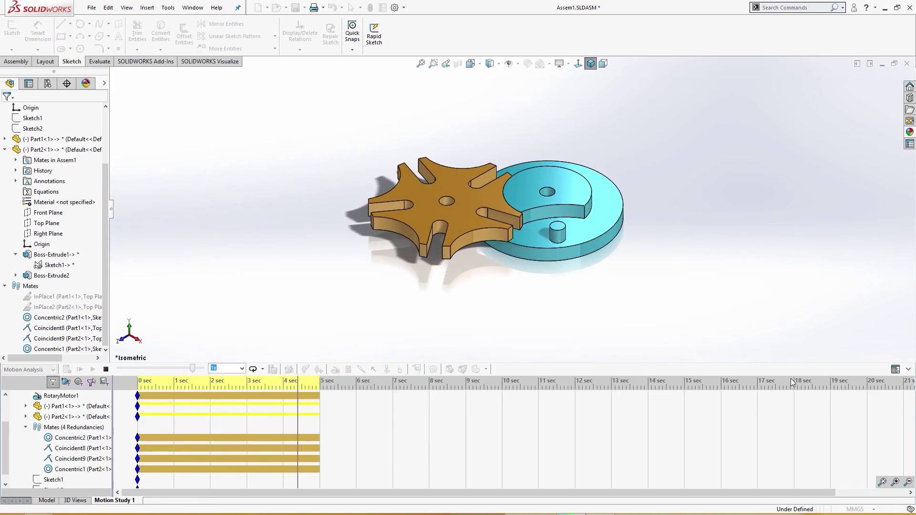
pyautogui.click(908, 370)
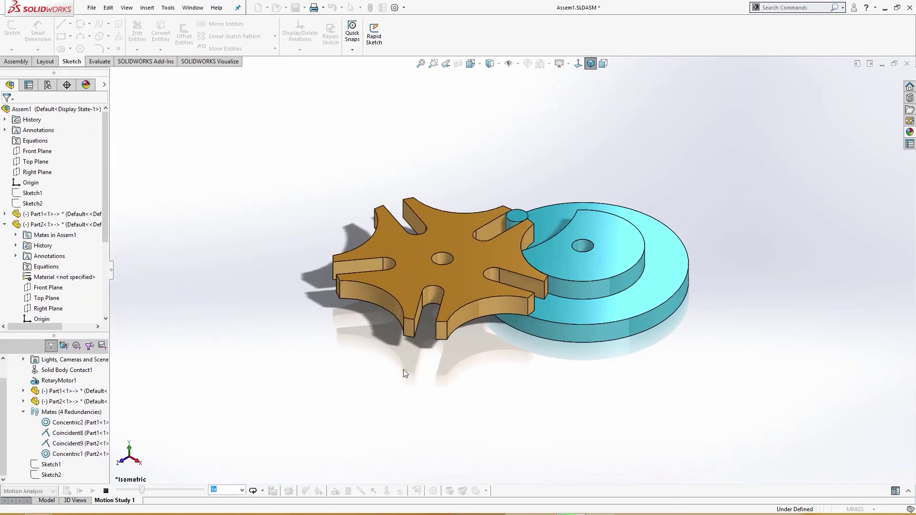
pyautogui.moveTo(402, 369); pyautogui.dragTo(396, 411, button='middle')
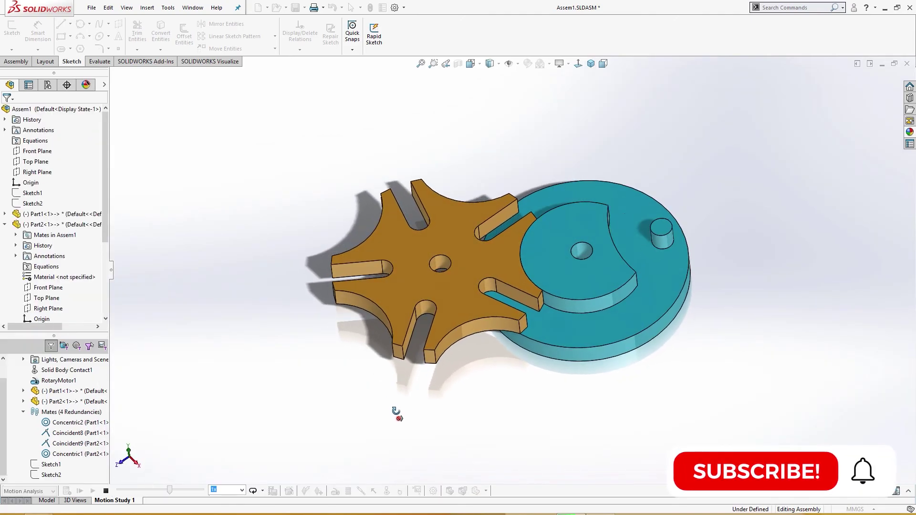